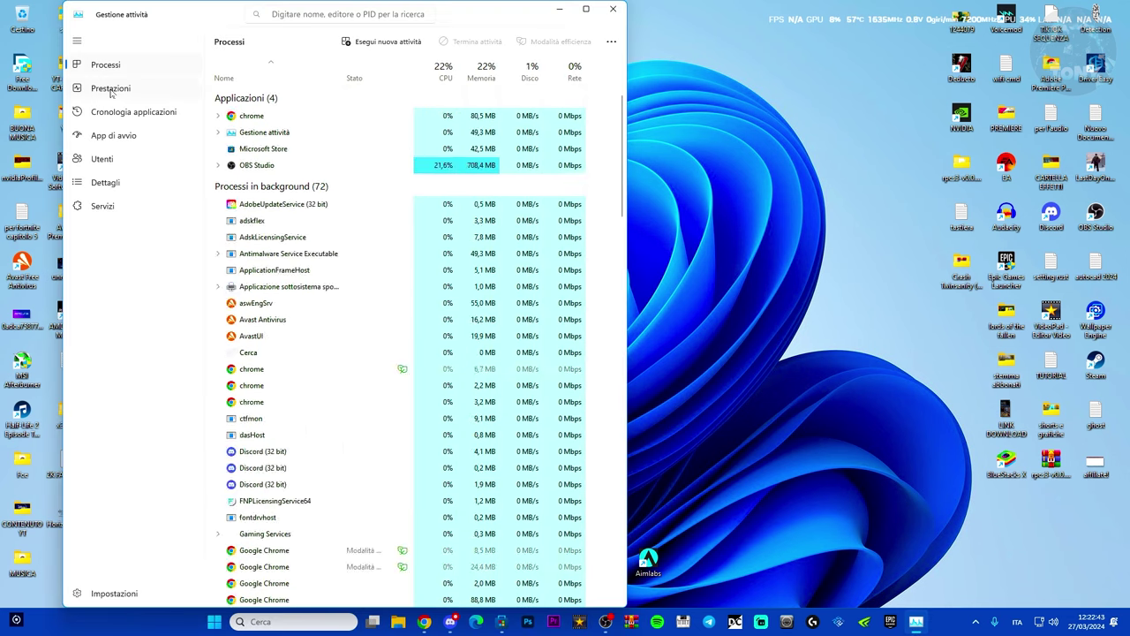
- Check the memory usage in Task Manager's performance view and close Task Manager
left_click(113, 88)
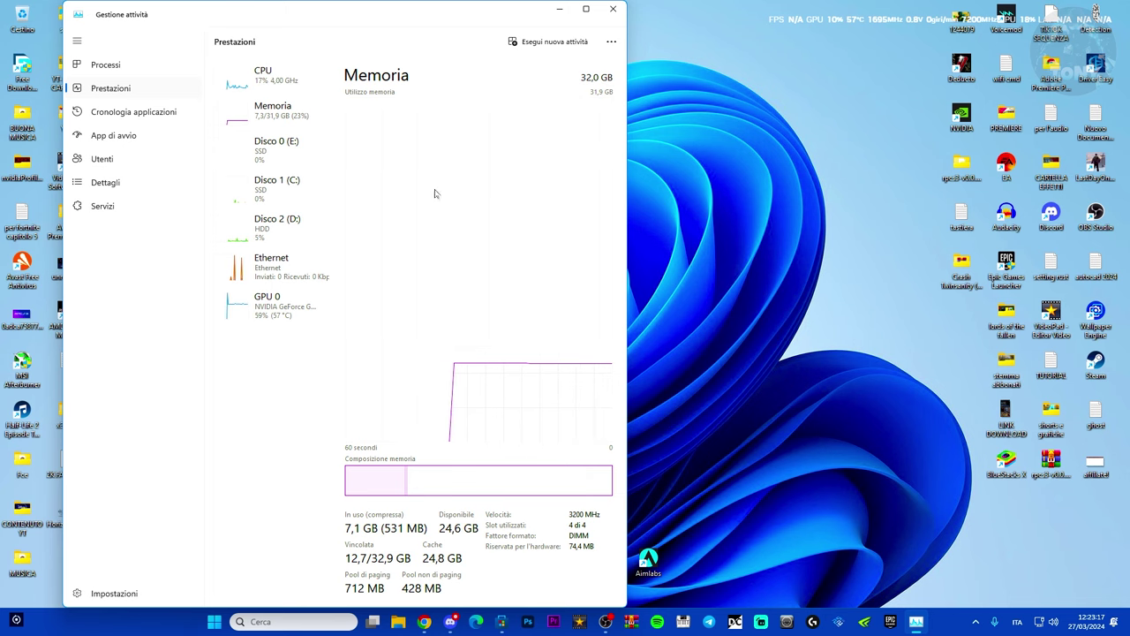
left_click(609, 13)
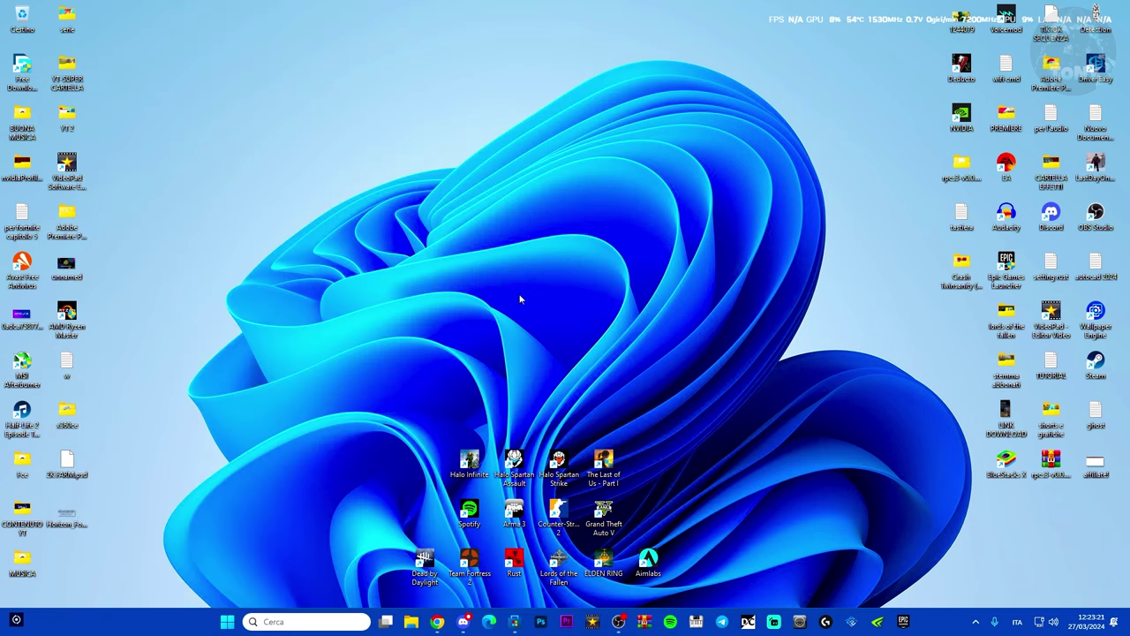
- Open the advanced system settings and bring up the performance options
left_click(273, 621)
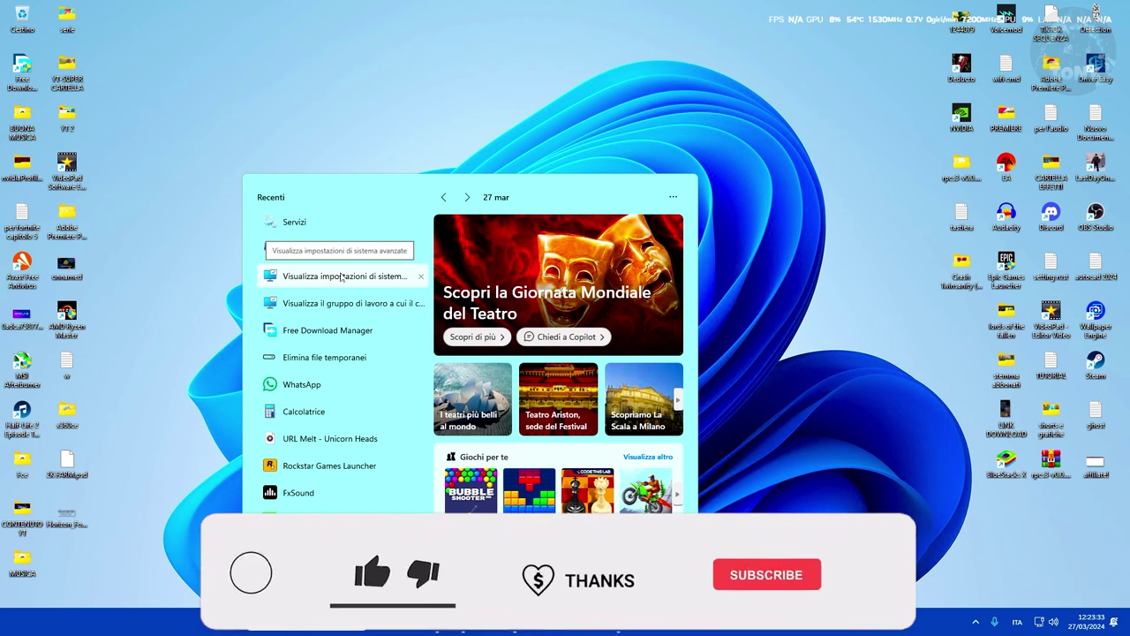
left_click(341, 277)
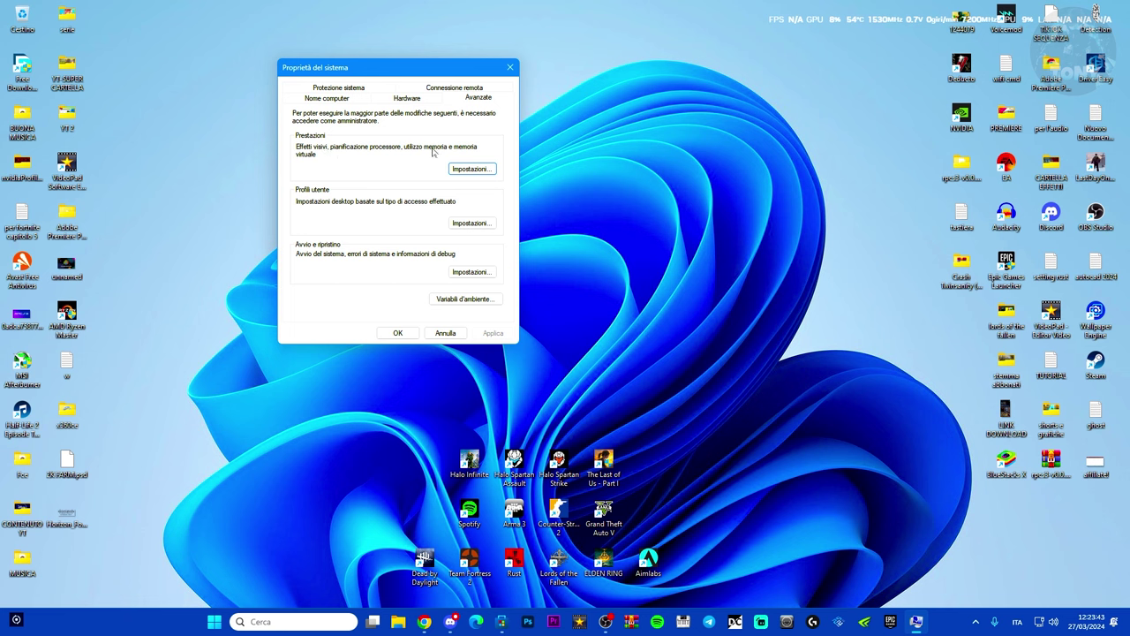
left_click(460, 170)
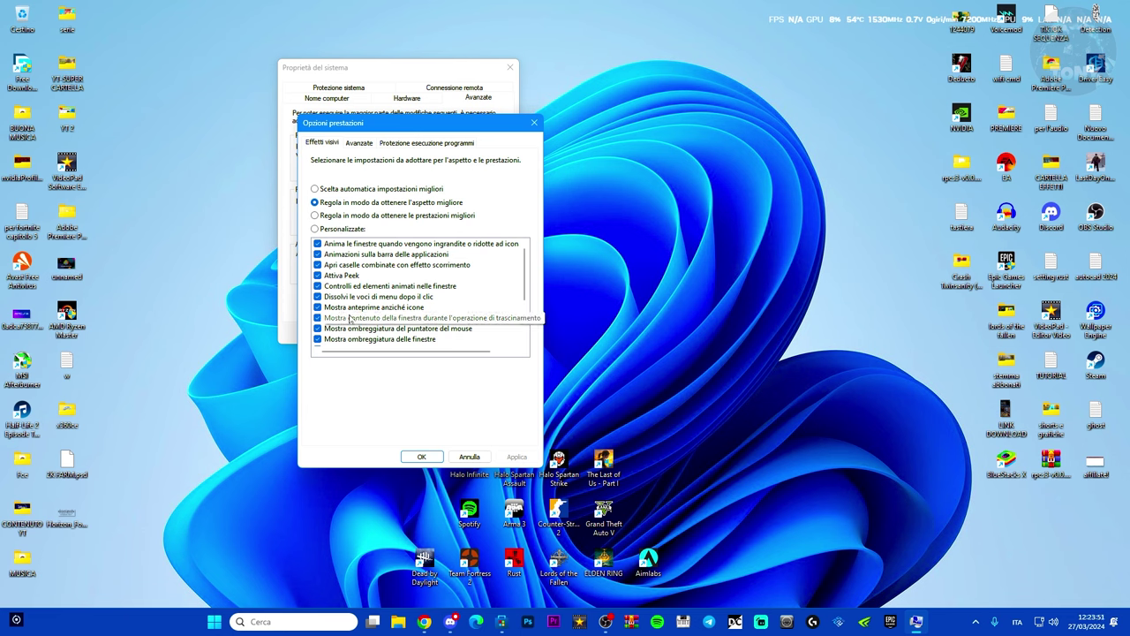
- Set the visual effects to "Regola in modo da ottenere le prestazioni migliori" and apply the change
scroll(349, 316, "down", 2)
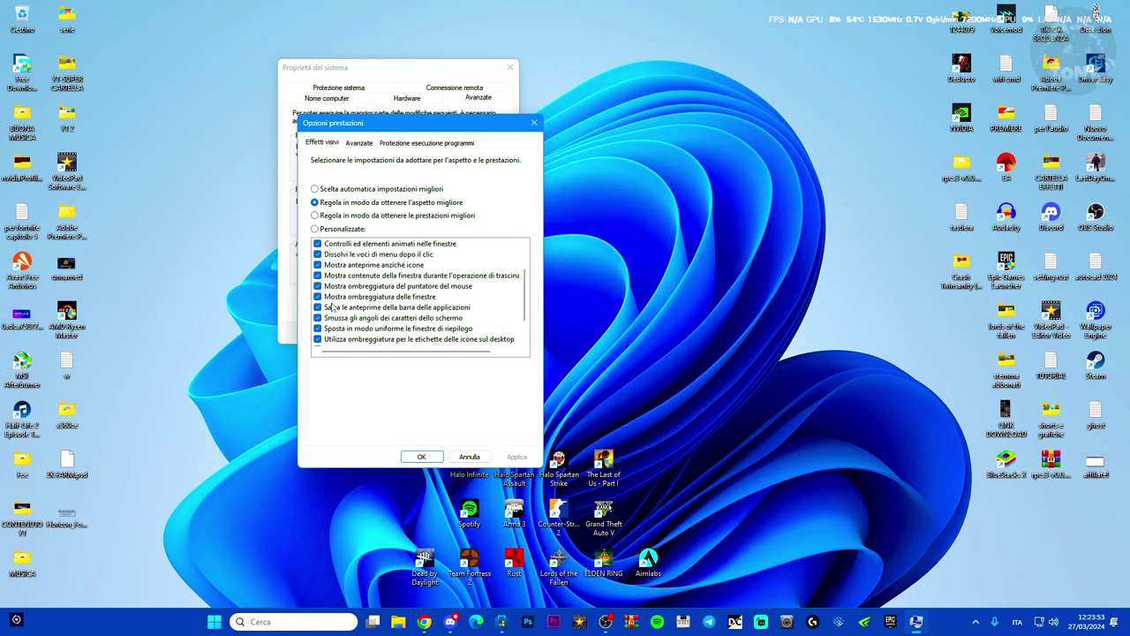
scroll(360, 297, "down", 1)
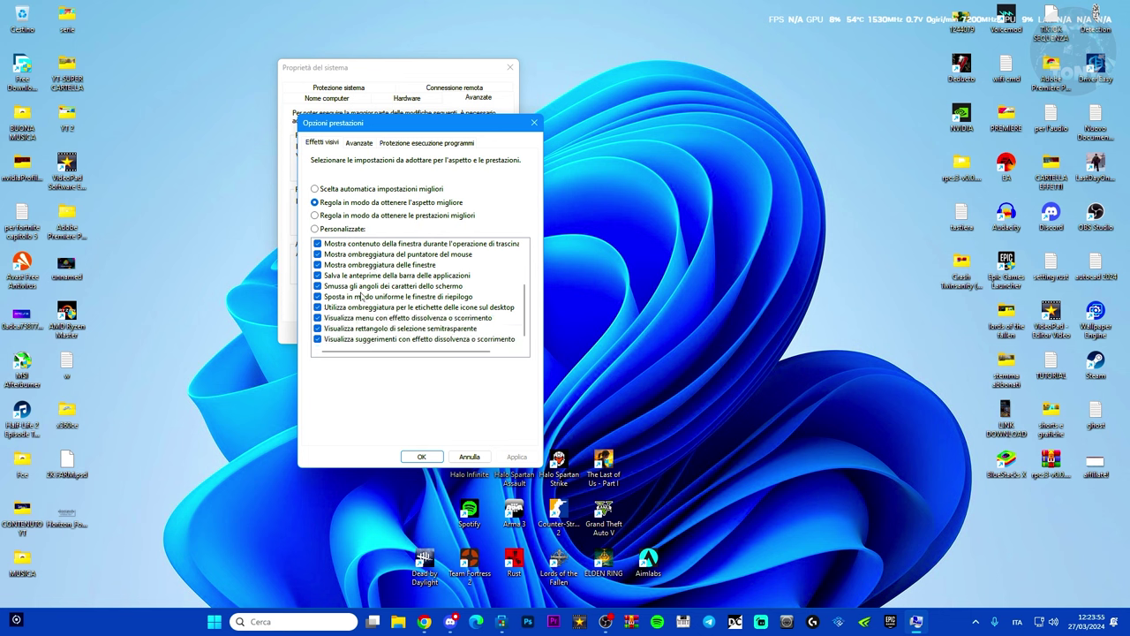
scroll(370, 309, "up", 3)
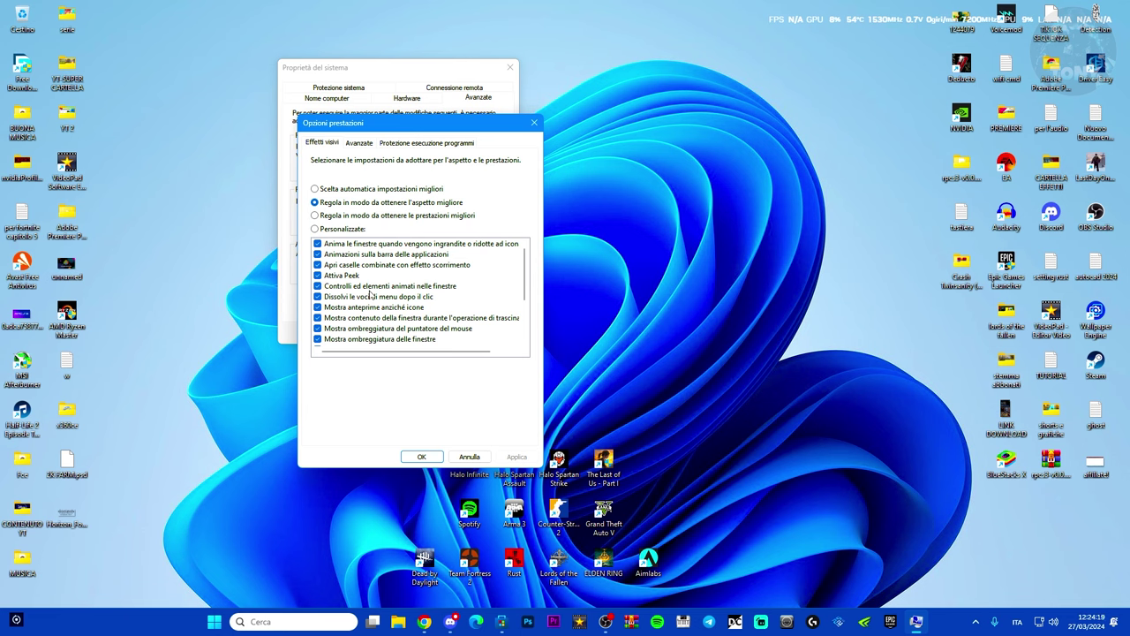
left_click(315, 216)
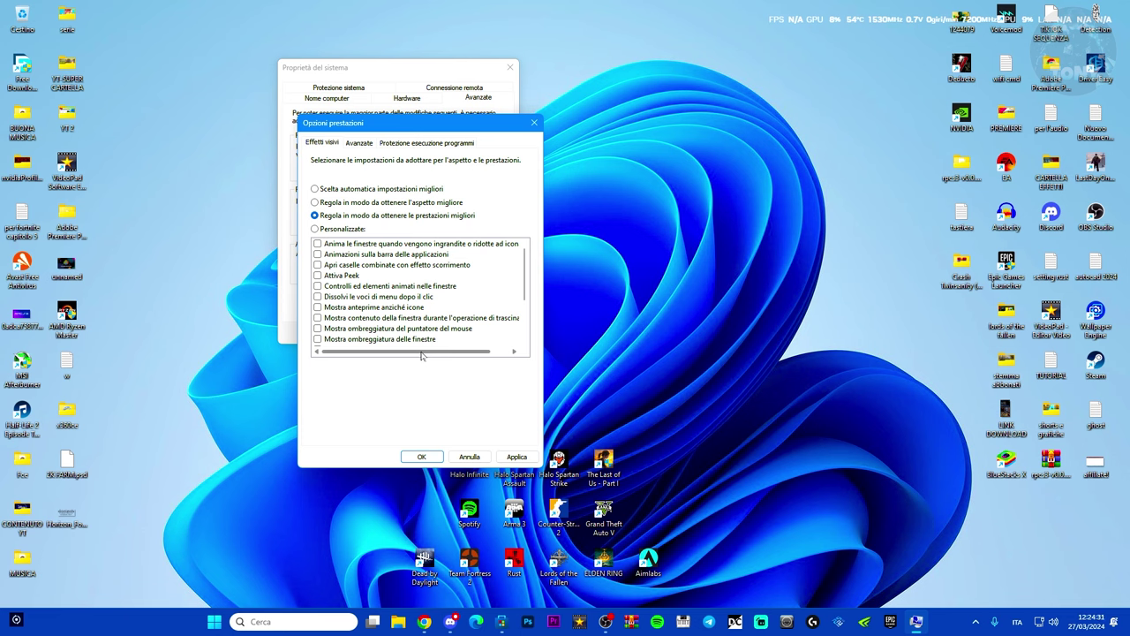
left_click(515, 455)
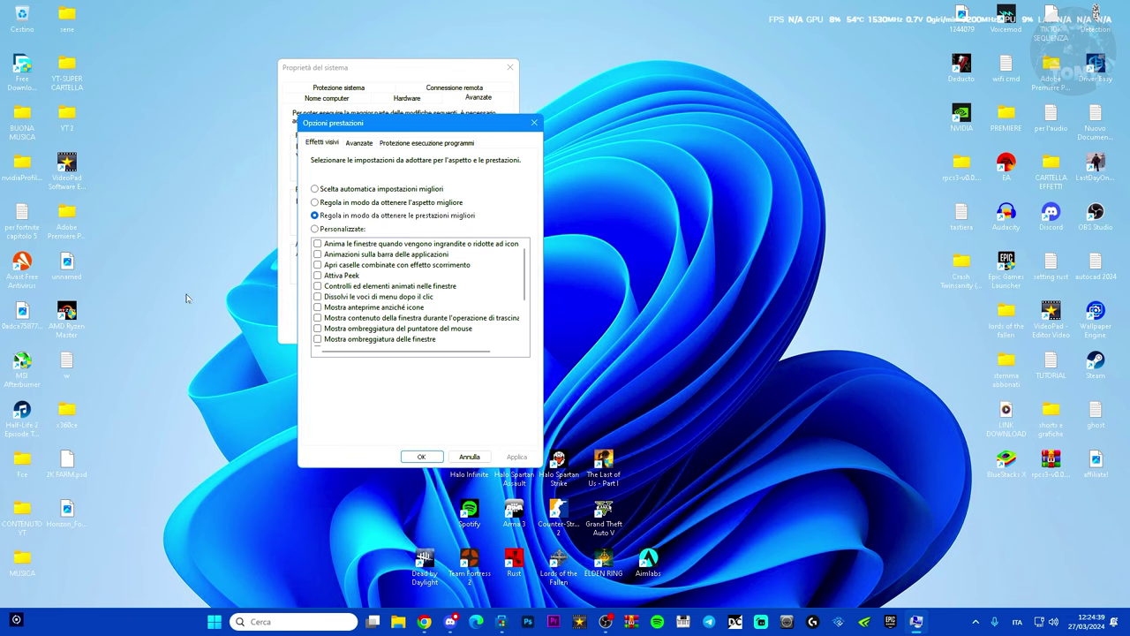
- Move the performance options aside and confirm both the performance options and system properties dialogs
left_click(75, 270)
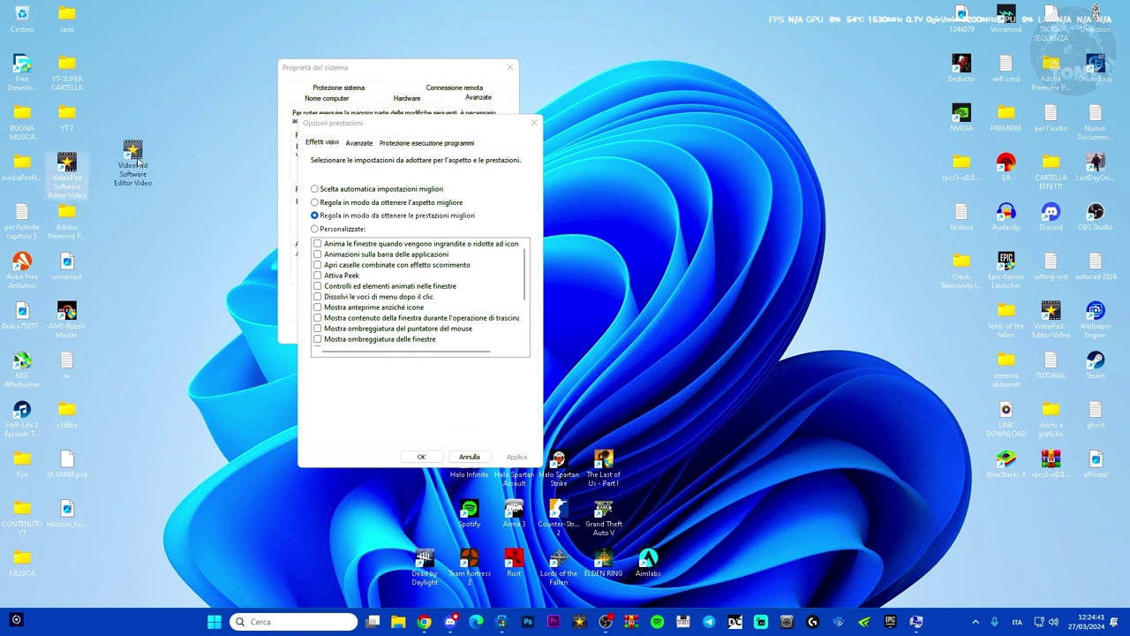
left_click(67, 167)
left_click_drag(421, 121, 700, 98)
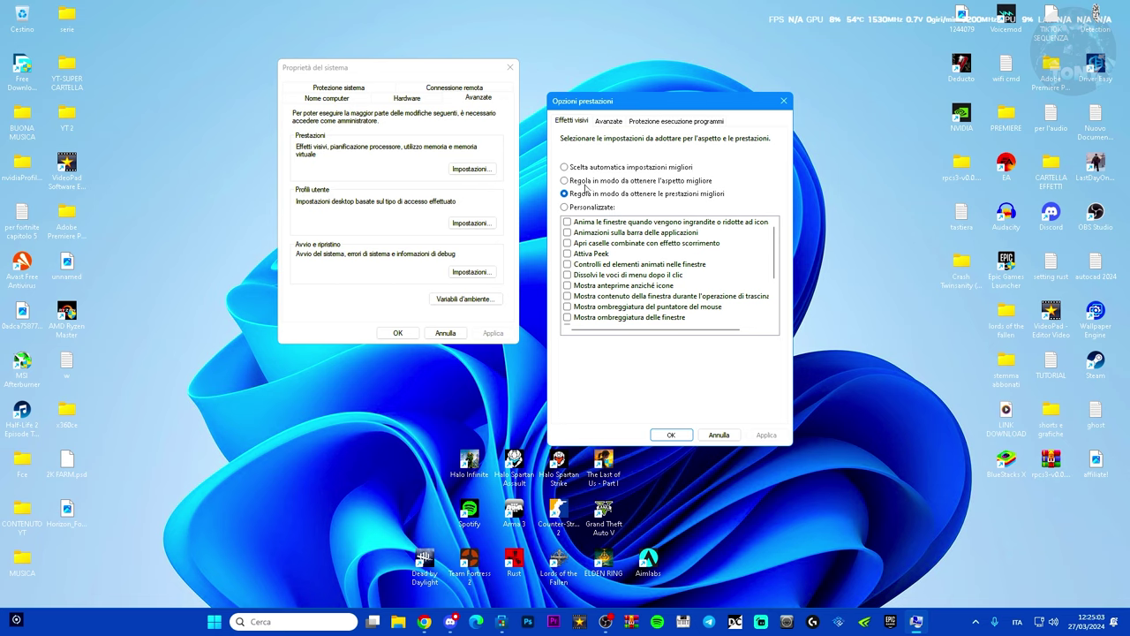
left_click_drag(664, 100, 610, 79)
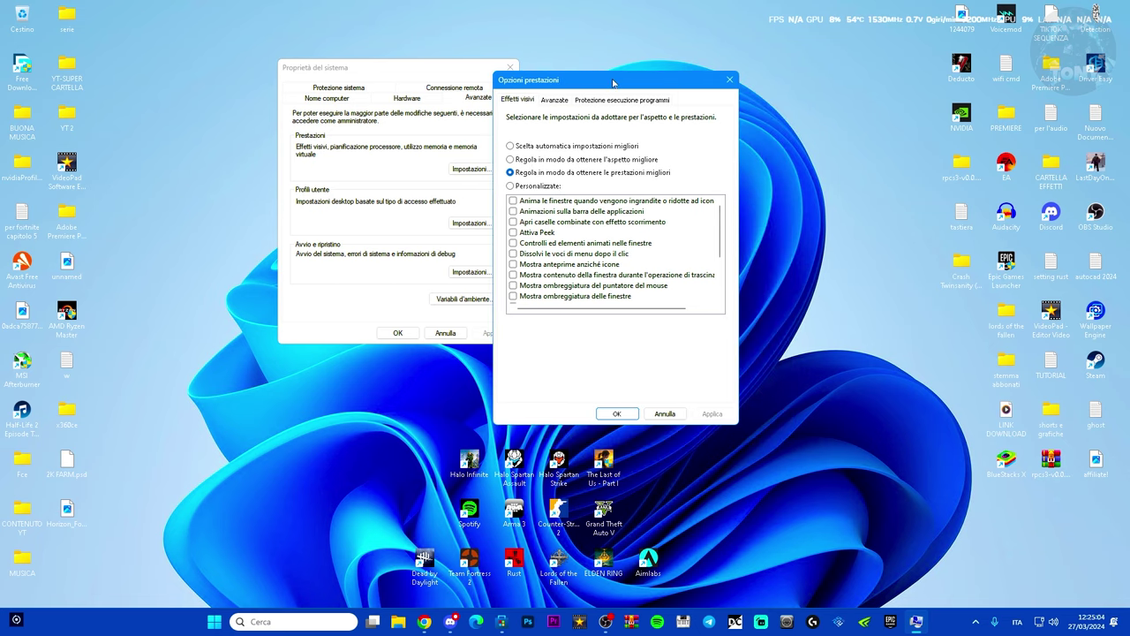
left_click(616, 415)
left_click(397, 332)
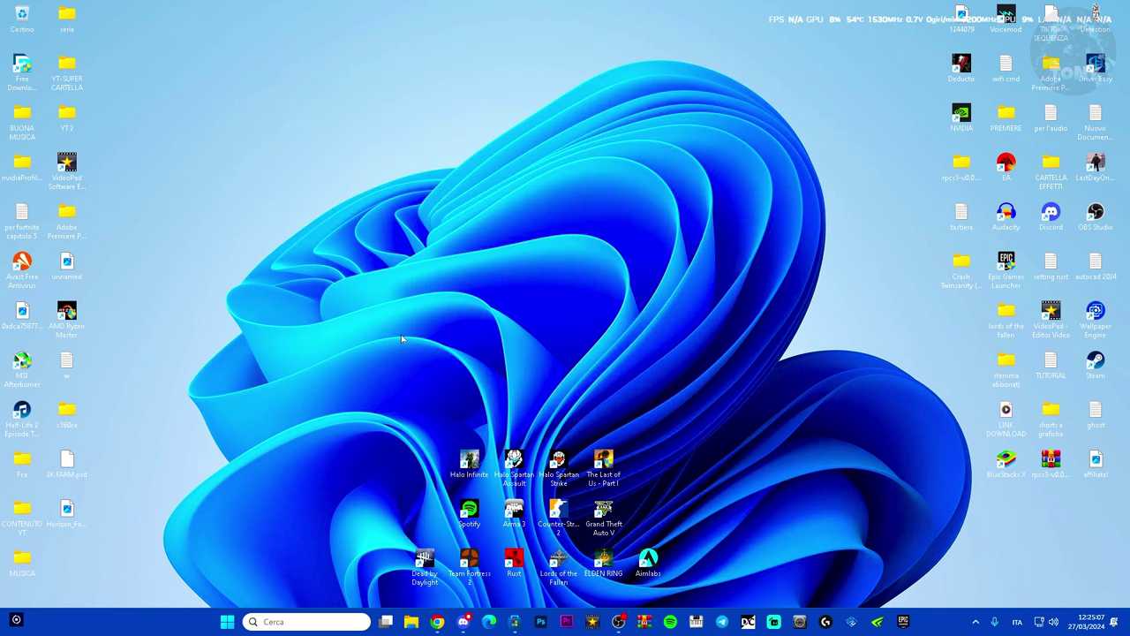
- Search Windows for "conf" and open Configurazione di sistema
left_click(296, 625)
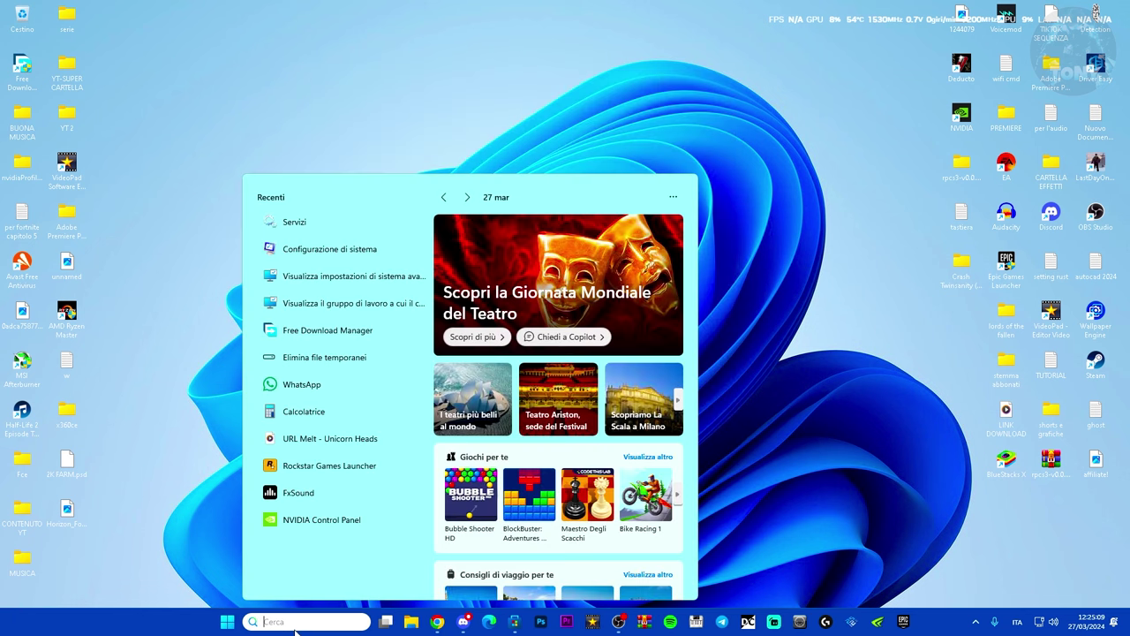
type("conf")
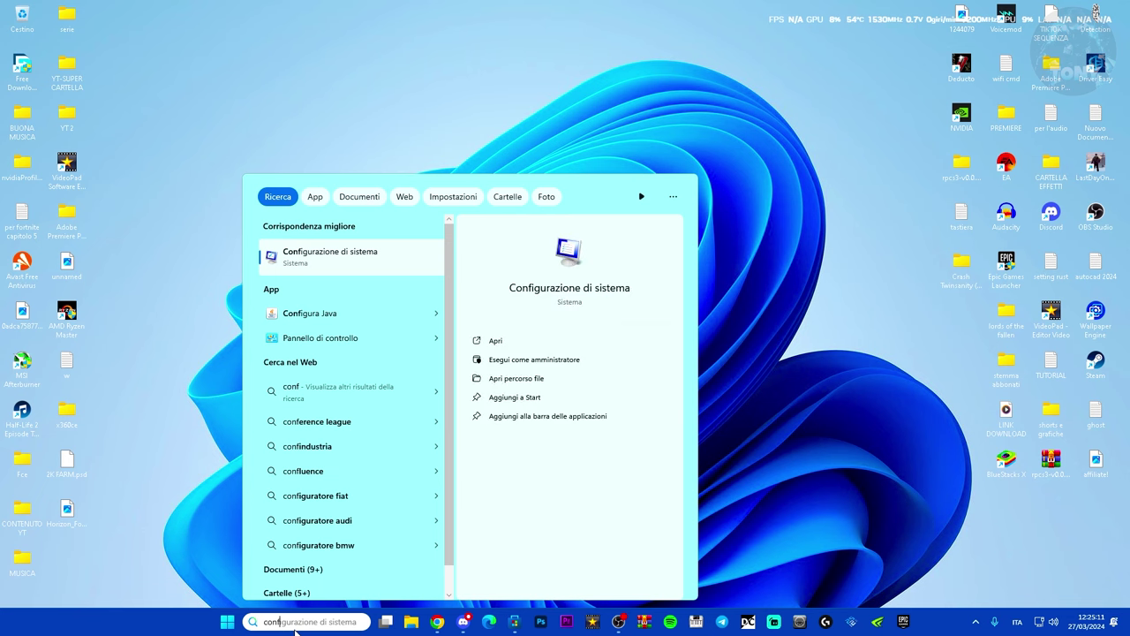
key("Return")
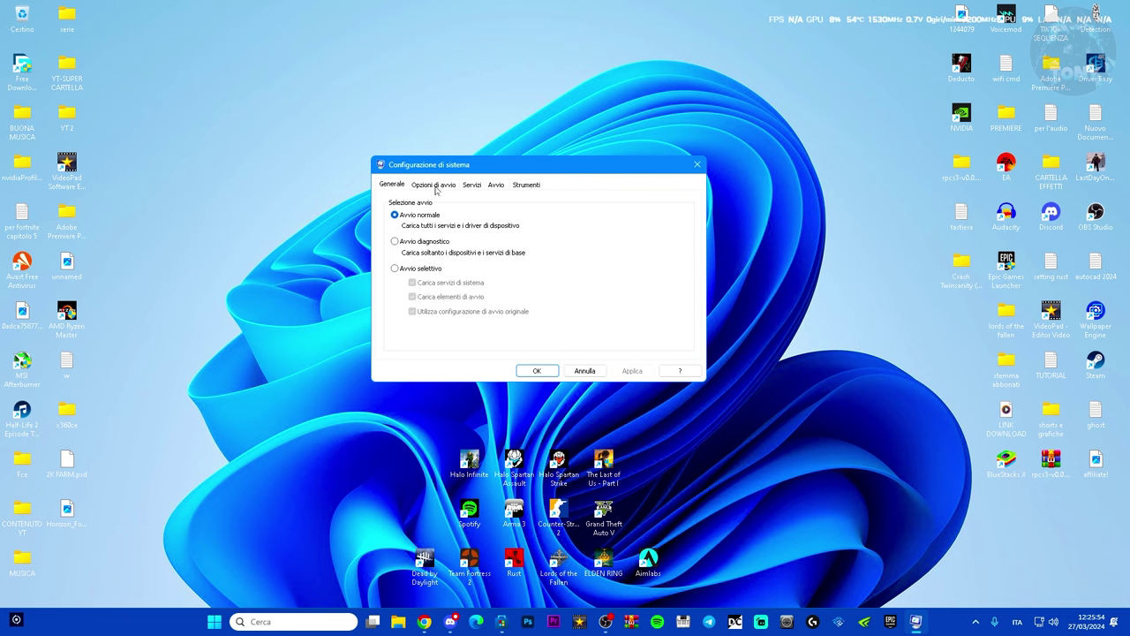
- Enable "Numero di processori" in the advanced boot options, choose a processor count and apply the boot settings
left_click(435, 185)
left_click(413, 271)
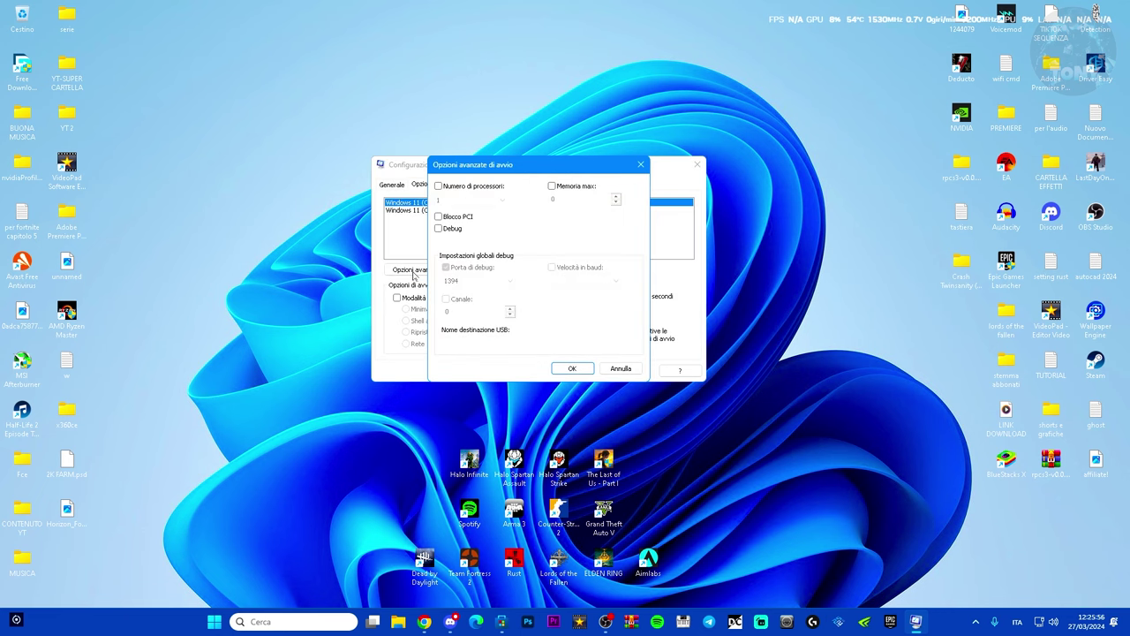
left_click(438, 186)
left_click(441, 201)
left_click(444, 295)
left_click(572, 368)
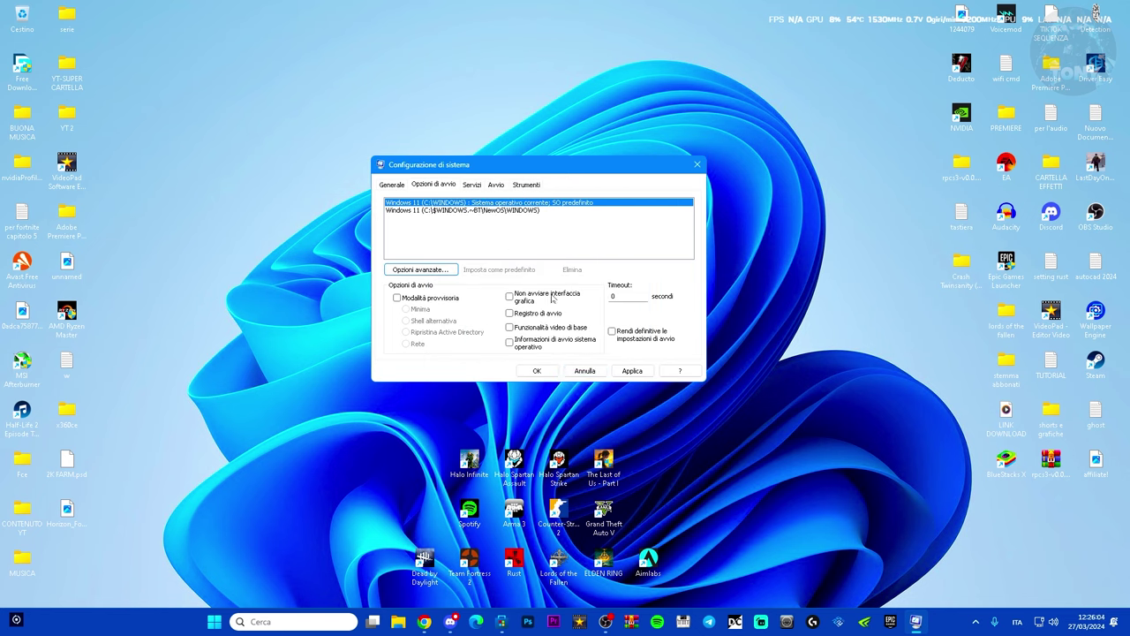
left_click(632, 371)
- Hide all Microsoft services in the system configuration's services list and review the remaining third-party services
left_click(472, 185)
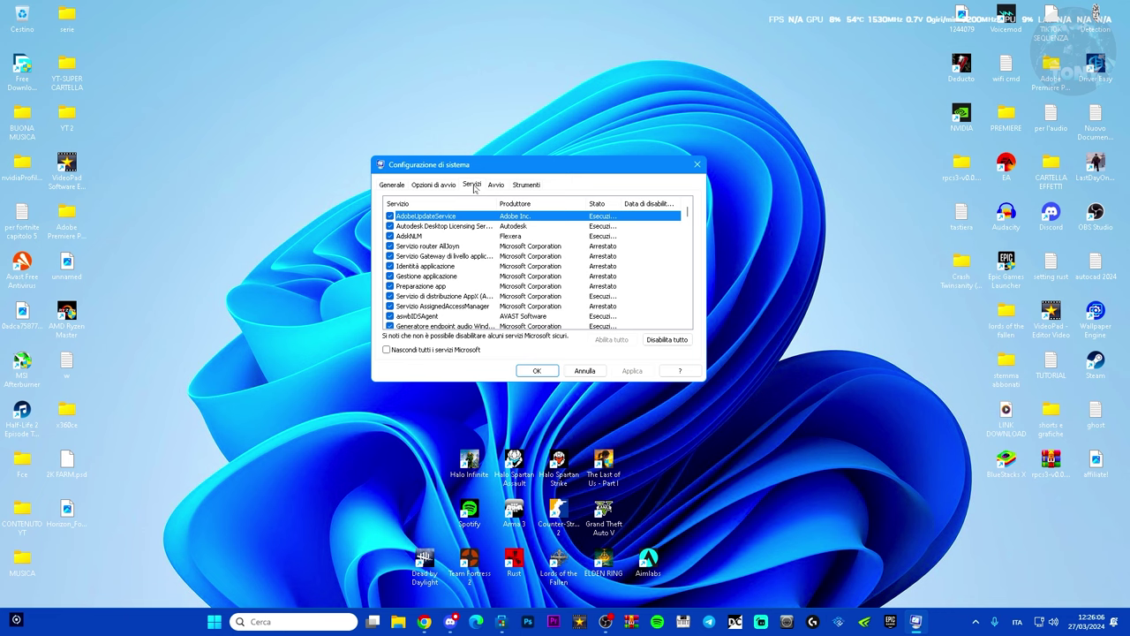
left_click(387, 350)
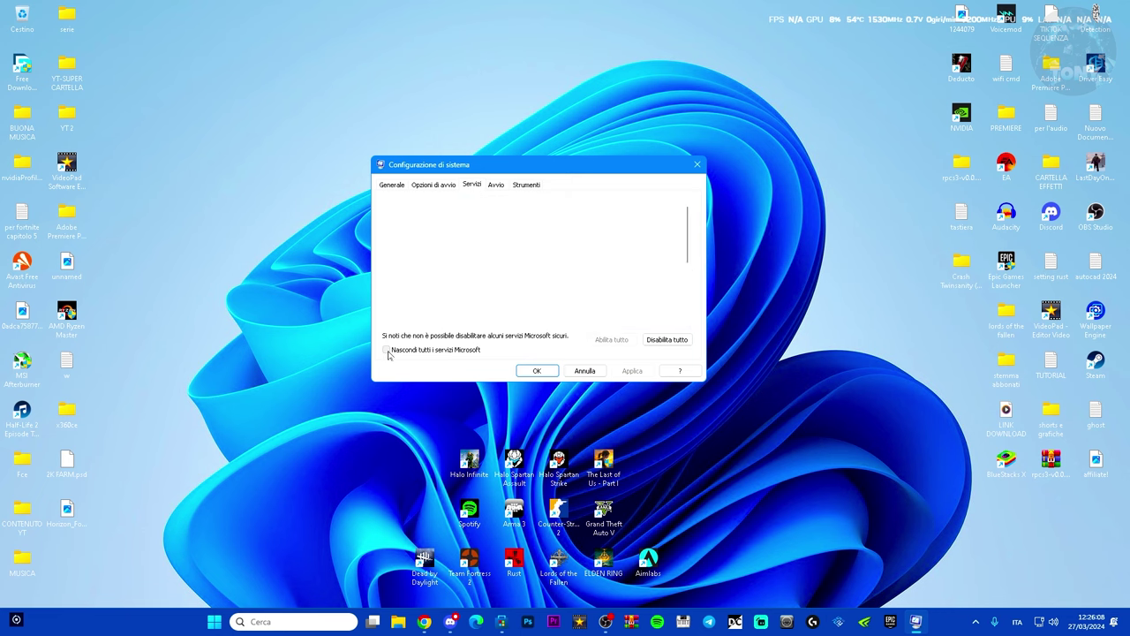
scroll(465, 285, "down", 1)
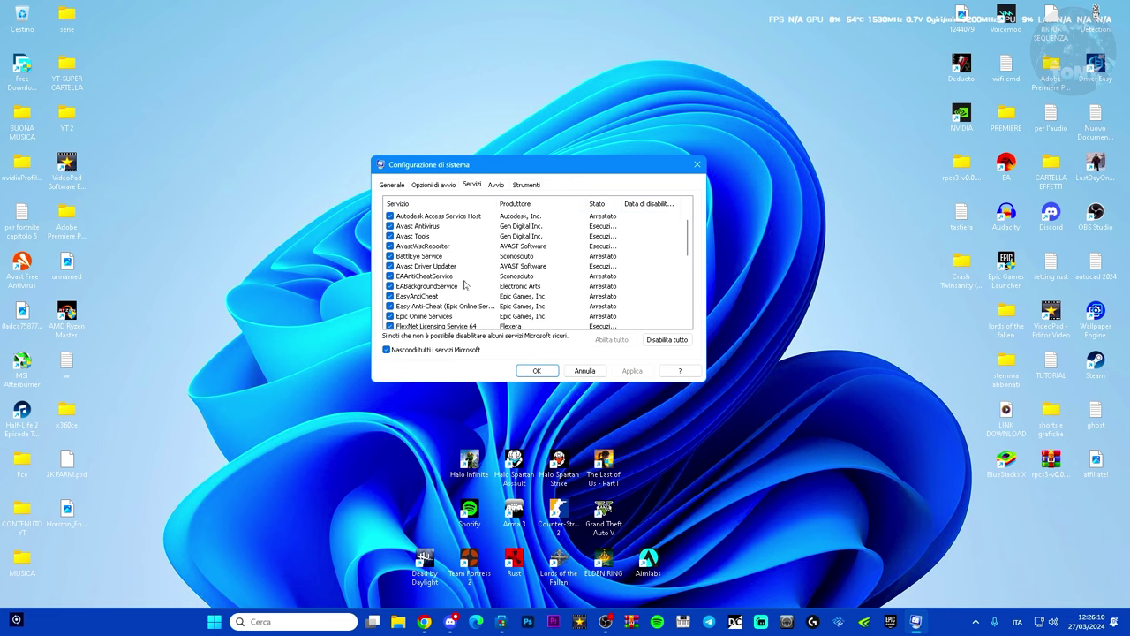
scroll(465, 283, "down", 2)
scroll(465, 283, "up", 1)
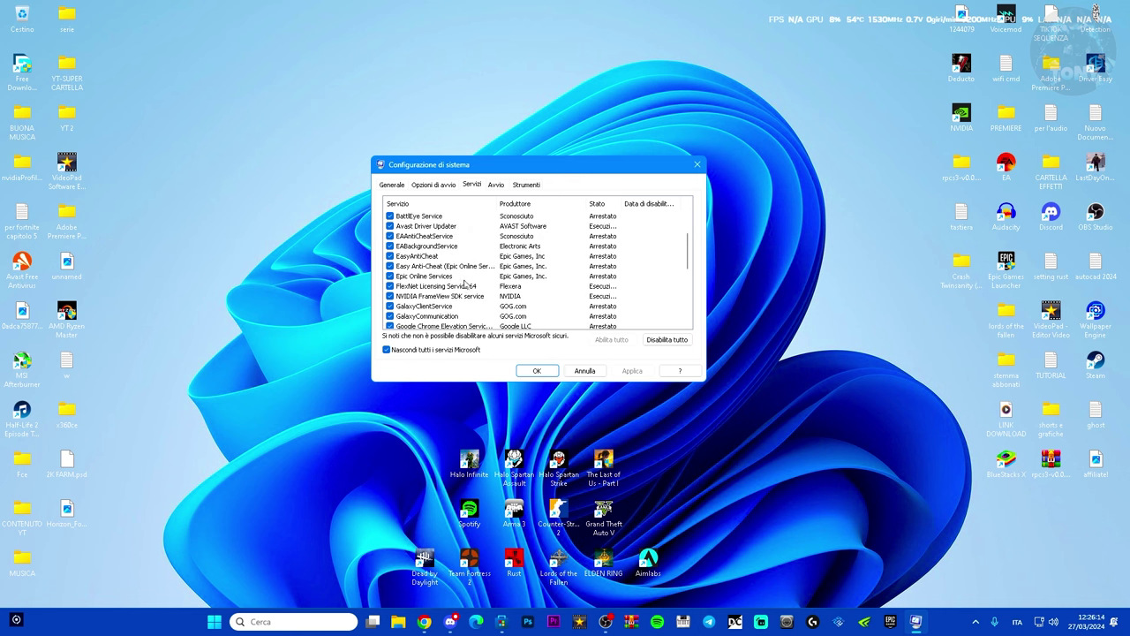
scroll(426, 267, "down", 1)
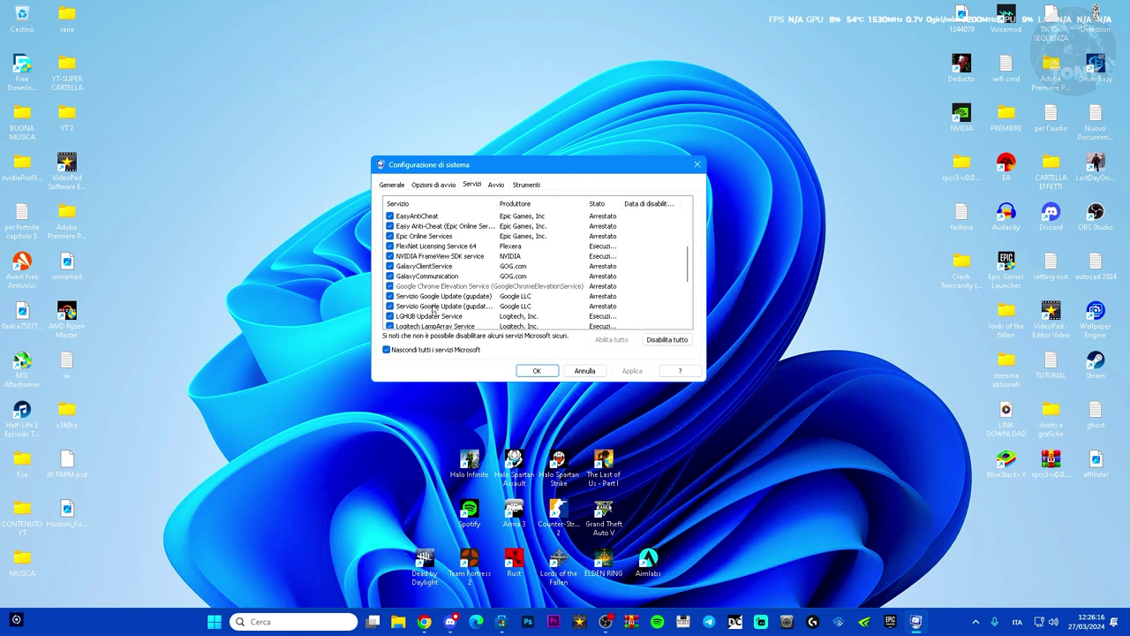
scroll(437, 296, "down", 3)
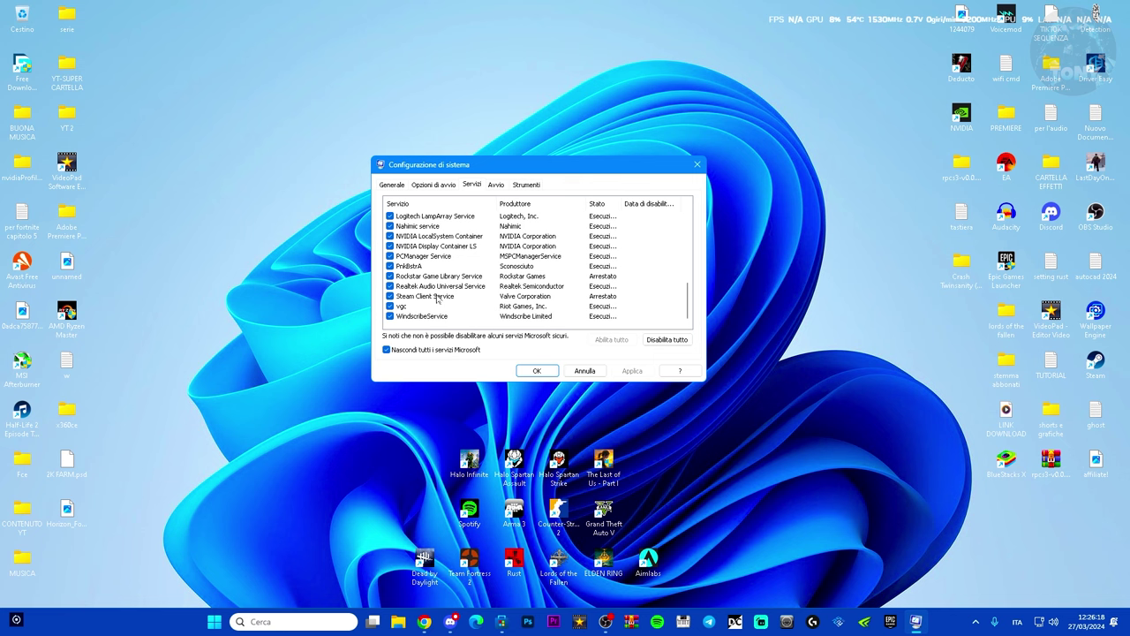
scroll(437, 297, "up", 6)
scroll(439, 267, "up", 3)
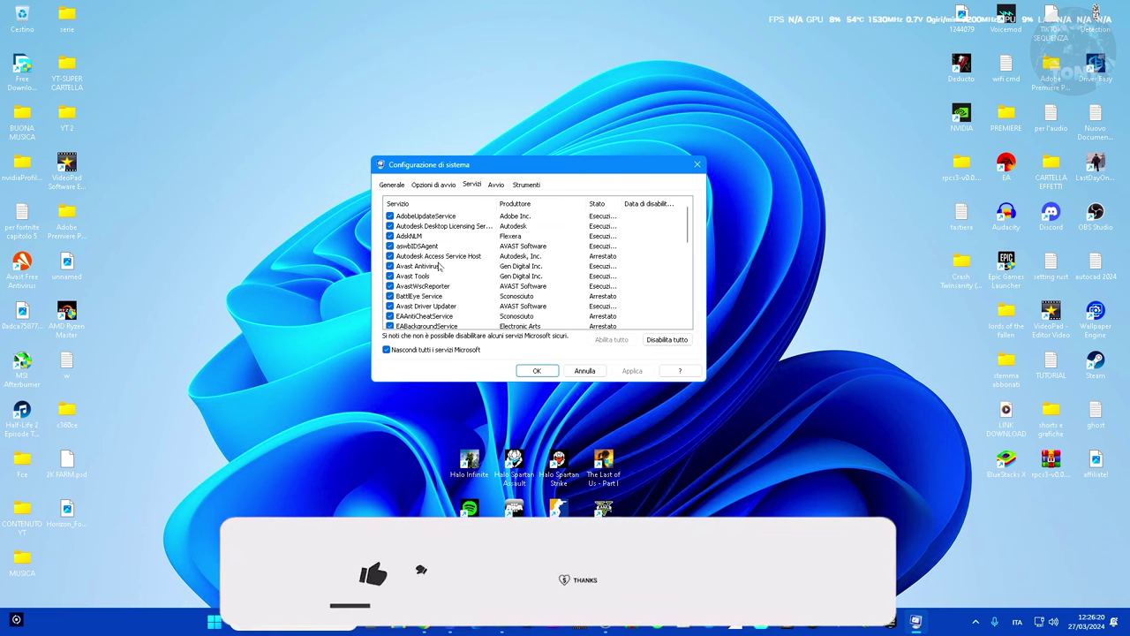
scroll(434, 270, "down", 2)
scroll(435, 270, "down", 3)
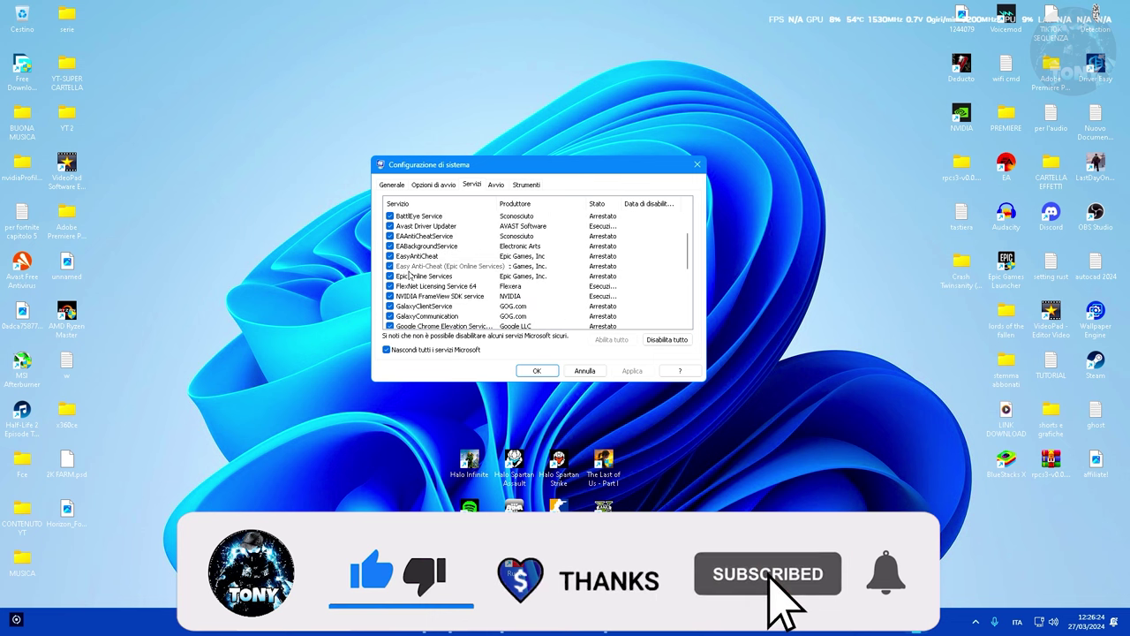
scroll(411, 275, "down", 1)
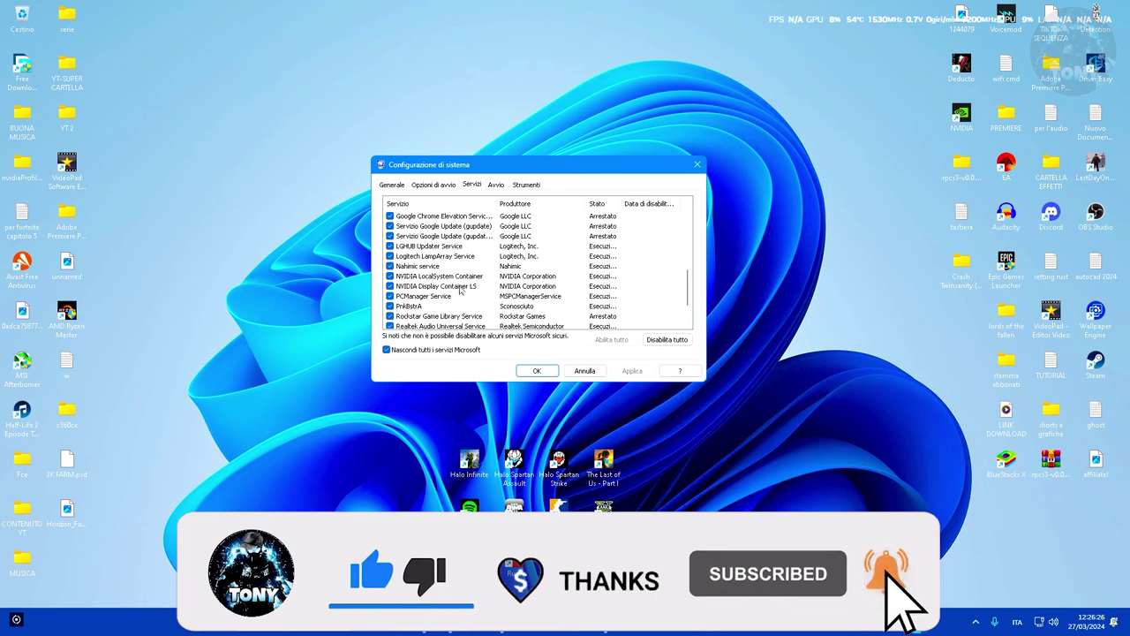
scroll(413, 288, "down", 2)
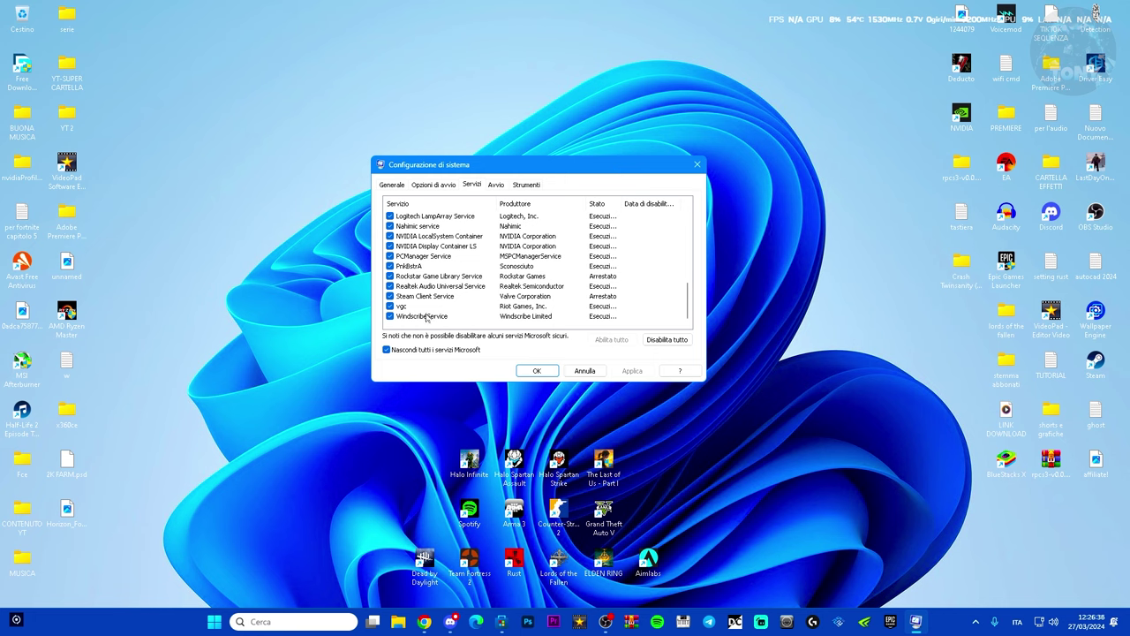
scroll(422, 315, "up", 15)
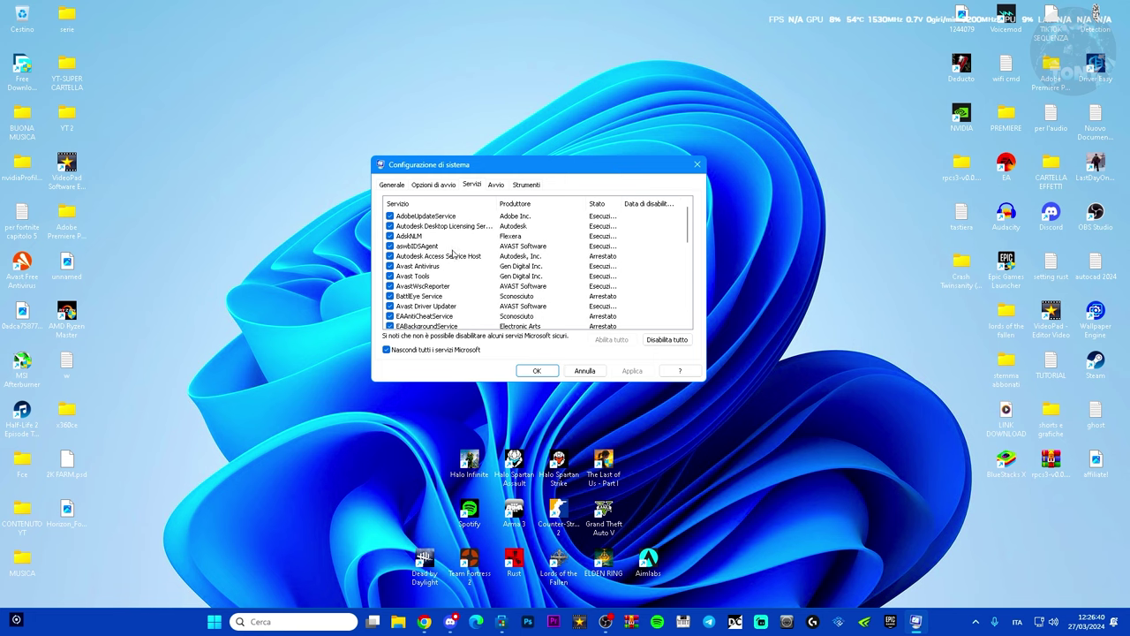
- Show the Microsoft services again and disable the "Ora cellulare" service
left_click(397, 347)
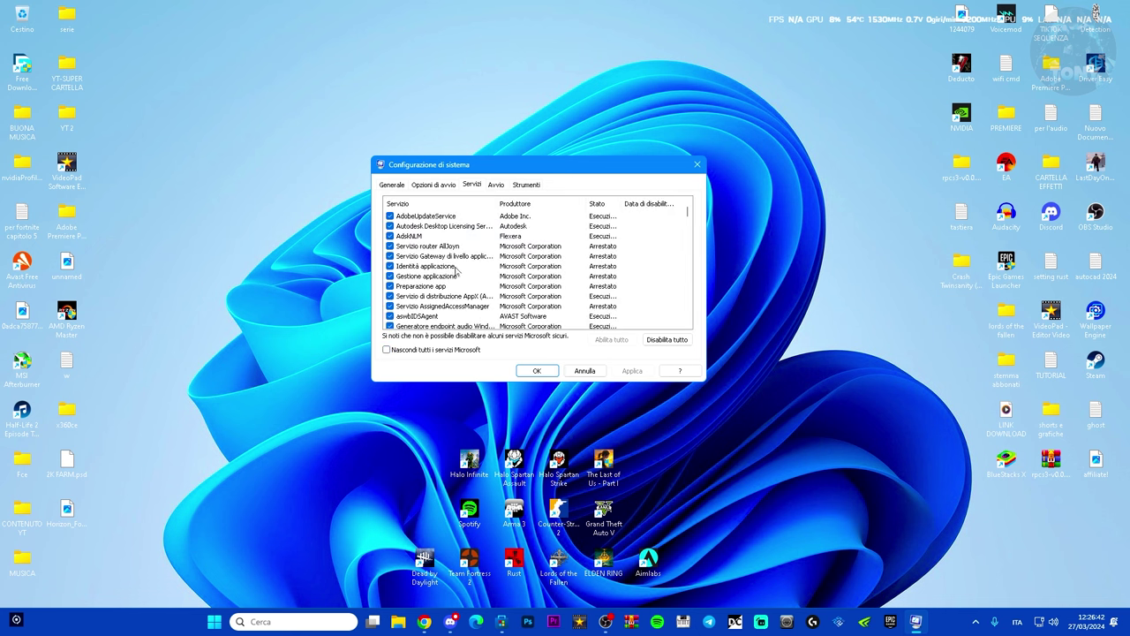
scroll(460, 258, "down", 4)
scroll(460, 258, "up", 1)
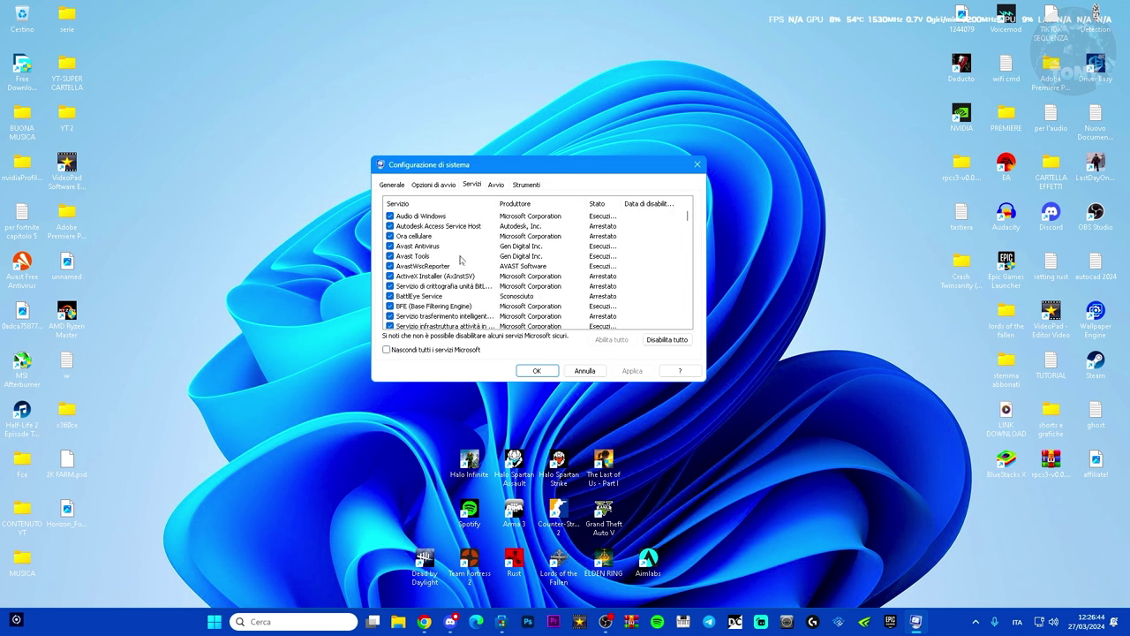
left_click(389, 236)
- Look through the full services list, including the Microsoft entries, for further services that are not needed
scroll(426, 260, "down", 3)
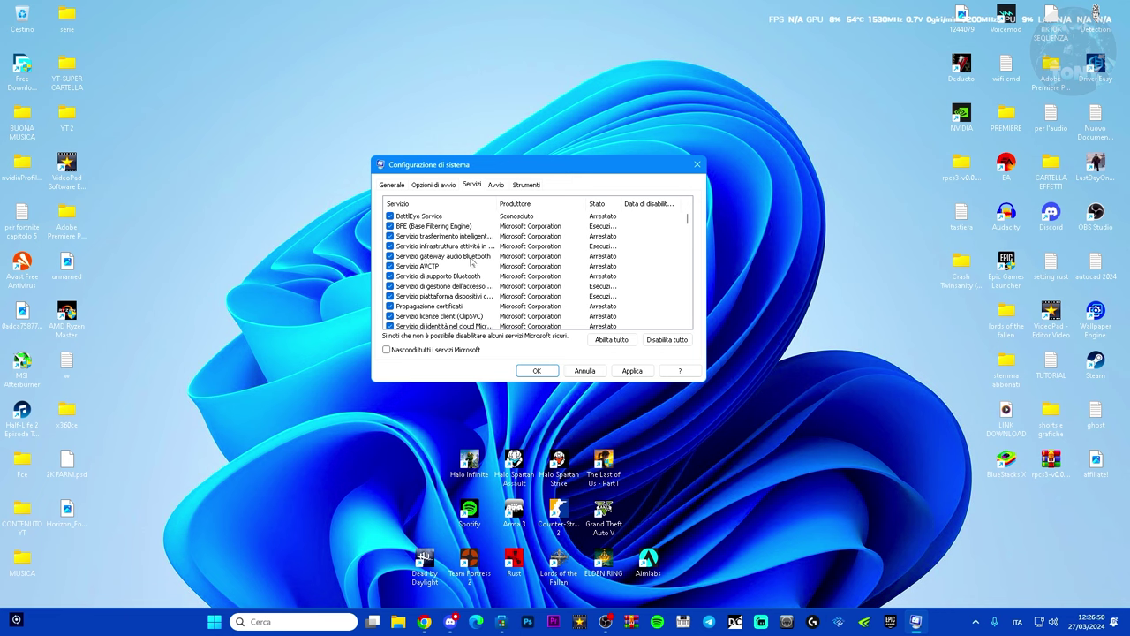
scroll(458, 259, "down", 2)
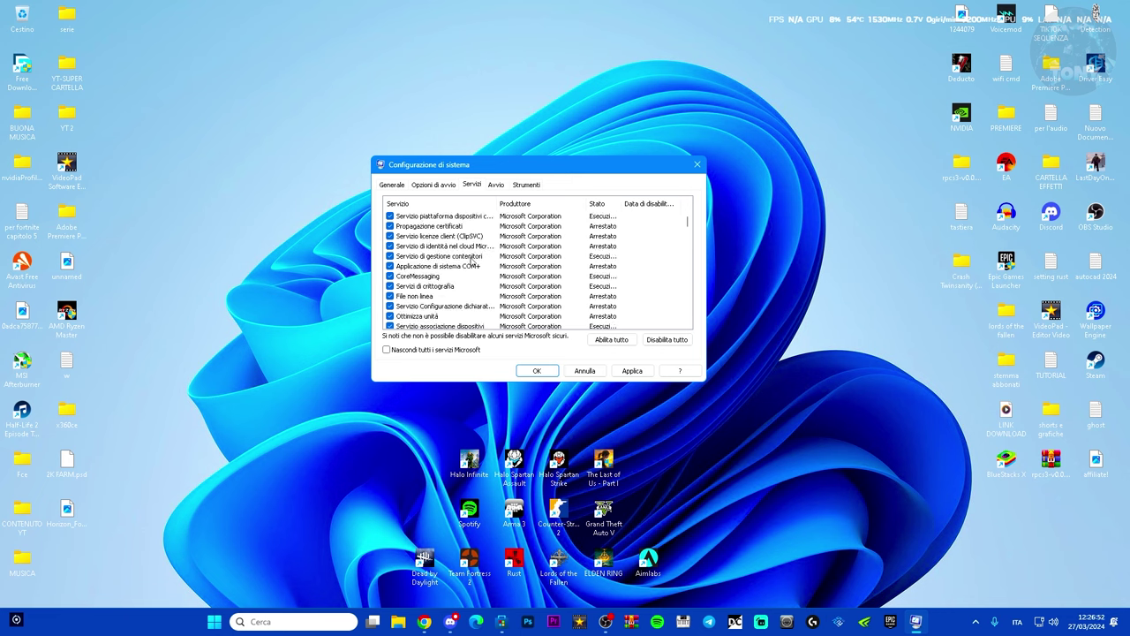
scroll(472, 260, "down", 3)
scroll(438, 262, "down", 3)
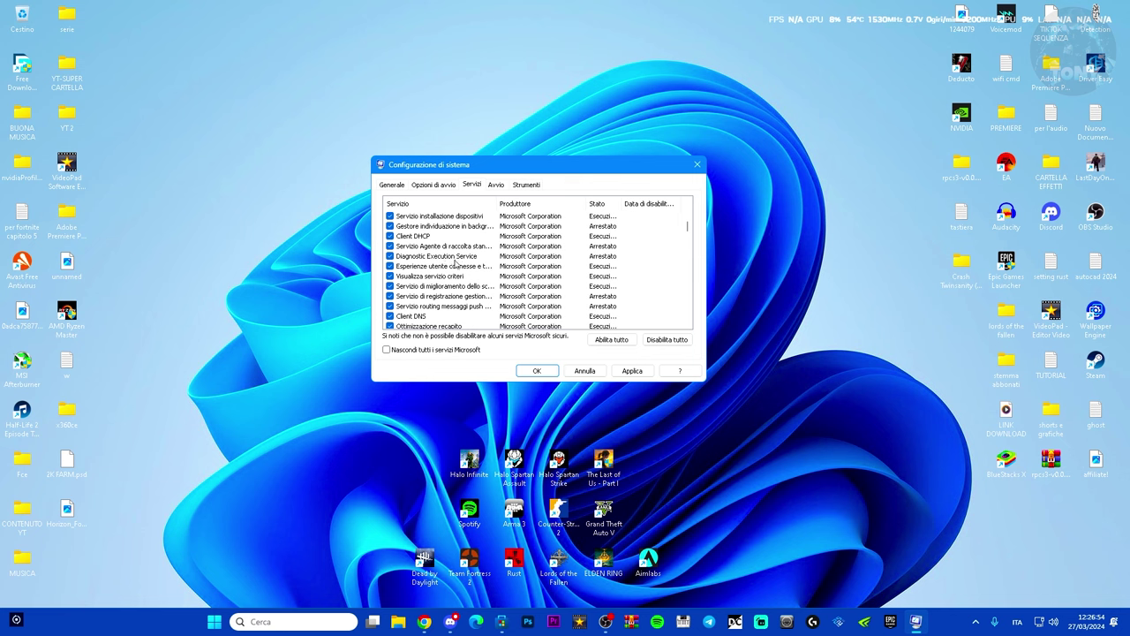
scroll(456, 263, "down", 3)
scroll(457, 262, "down", 6)
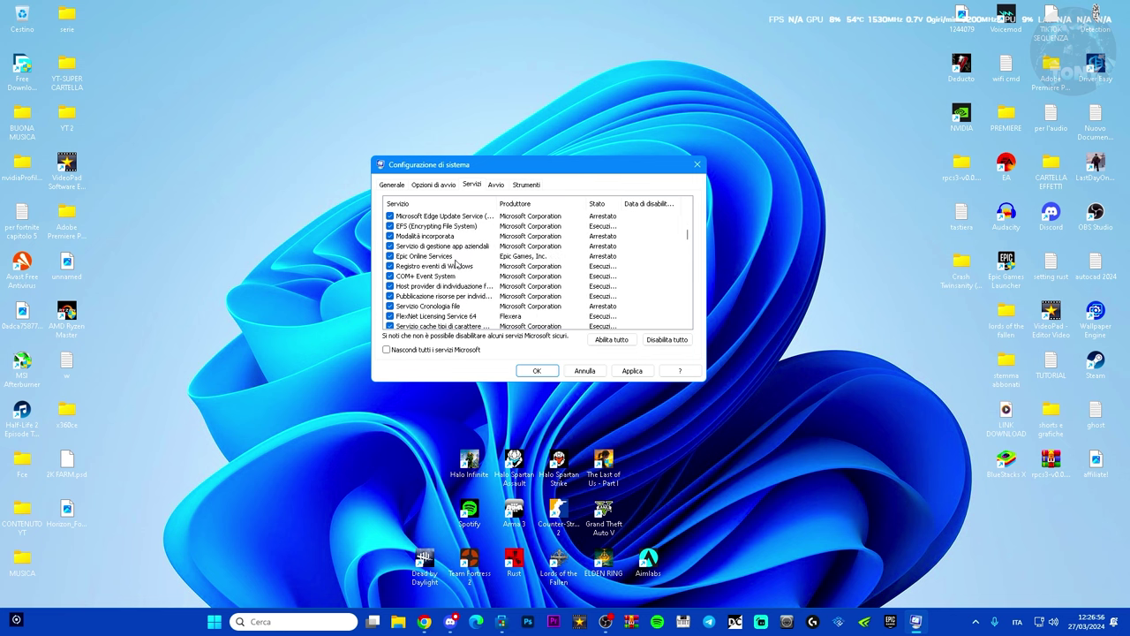
scroll(456, 262, "down", 8)
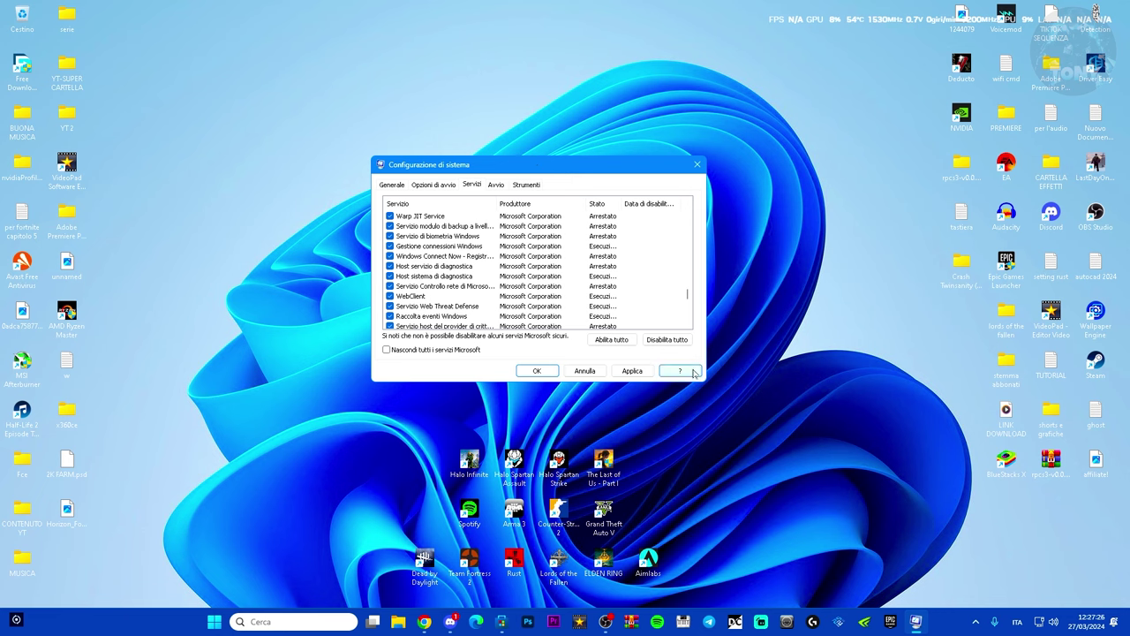
- Hide all Microsoft services in the services list and apply the service settings
left_click(387, 351)
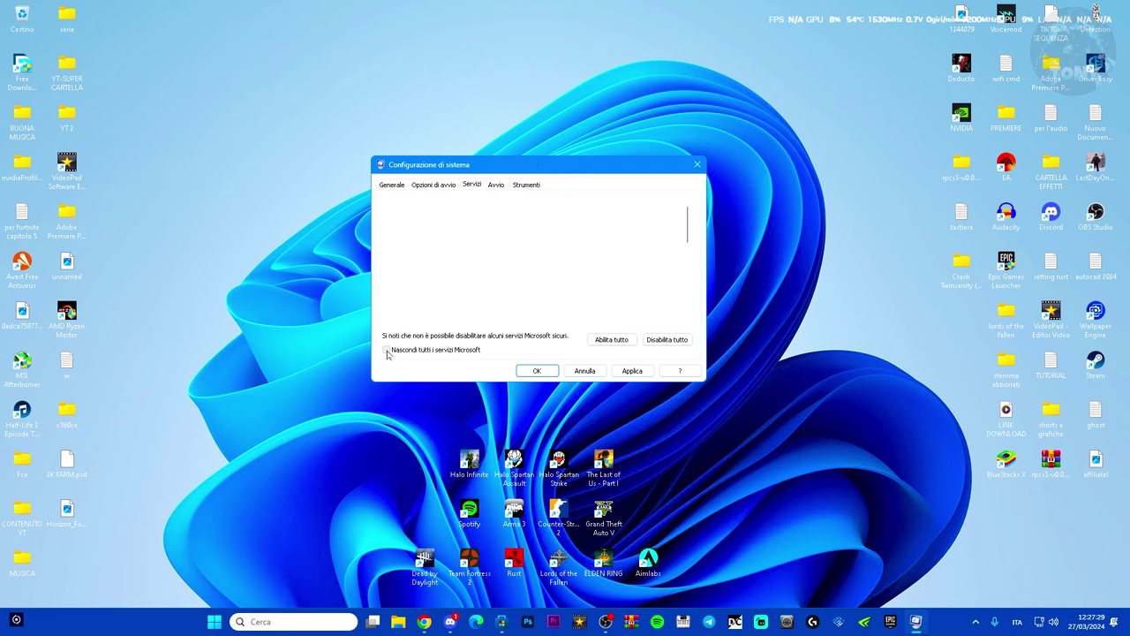
left_click(632, 371)
- Check the startup section, confirm the system configuration and dismiss the restart prompt without restarting
left_click(495, 184)
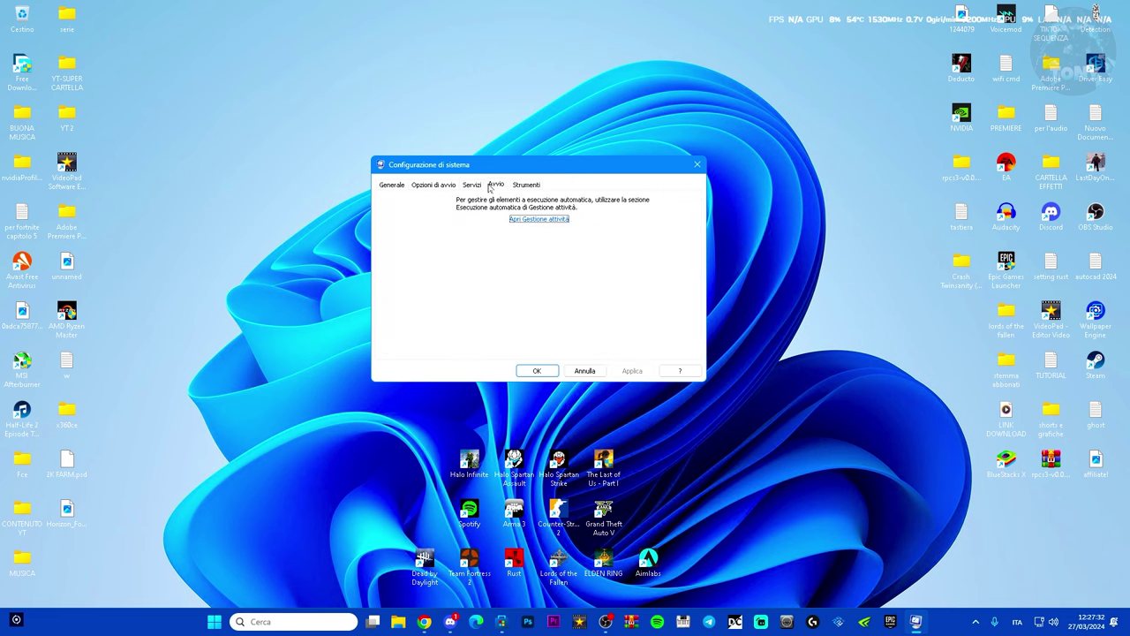
left_click(515, 184)
left_click(495, 186)
left_click(536, 371)
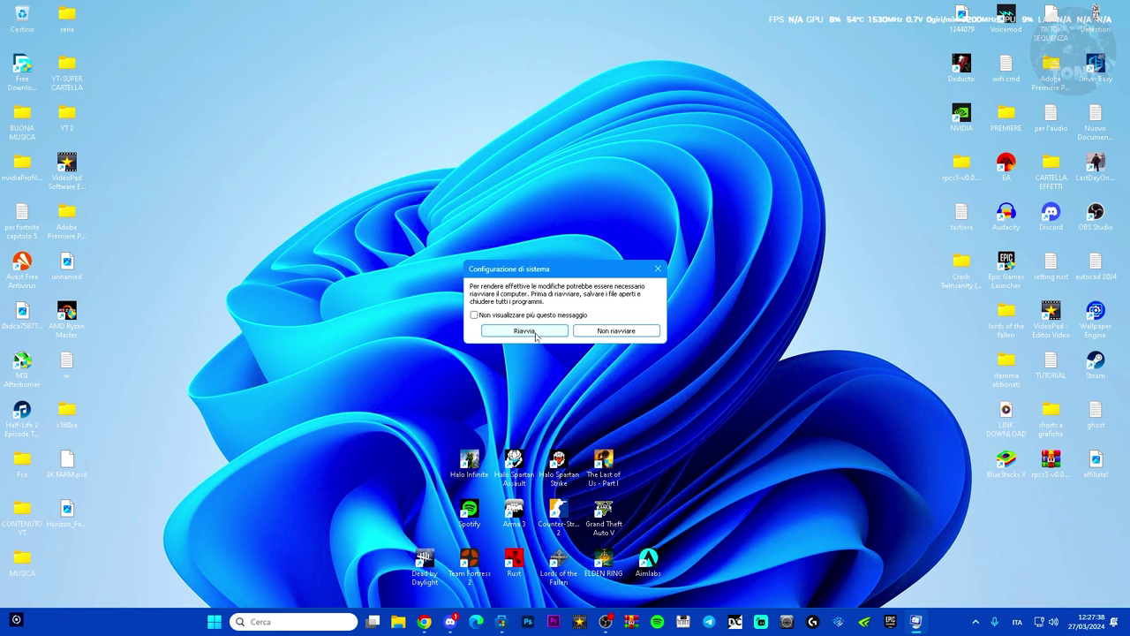
left_click(656, 270)
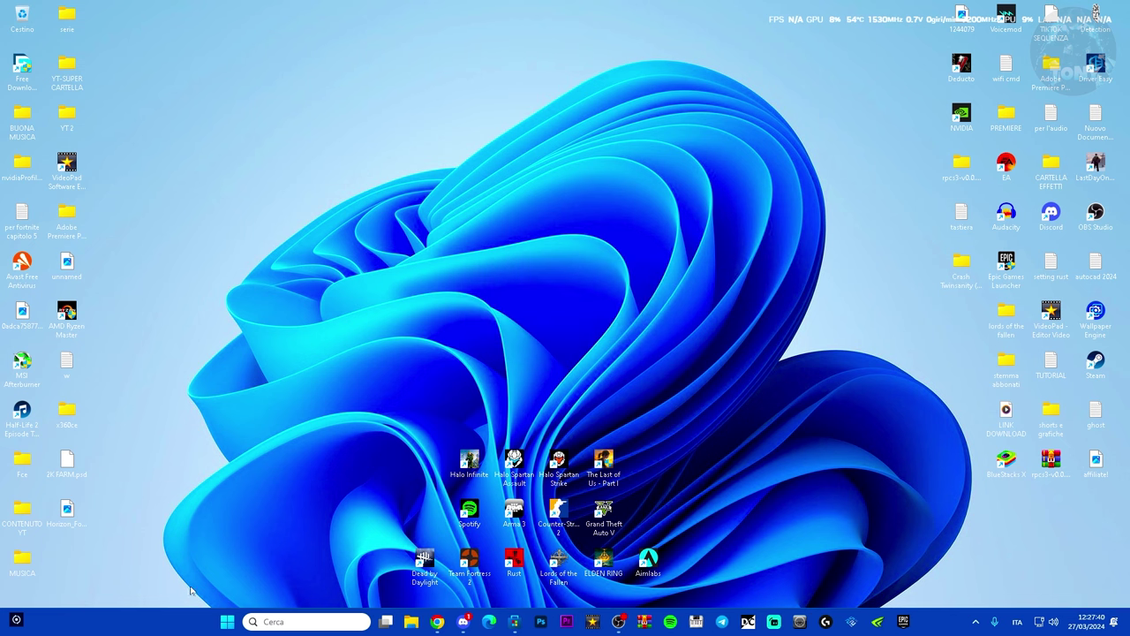
- Open Gestione attività and maximize its window
right_click(226, 622)
left_click(211, 475)
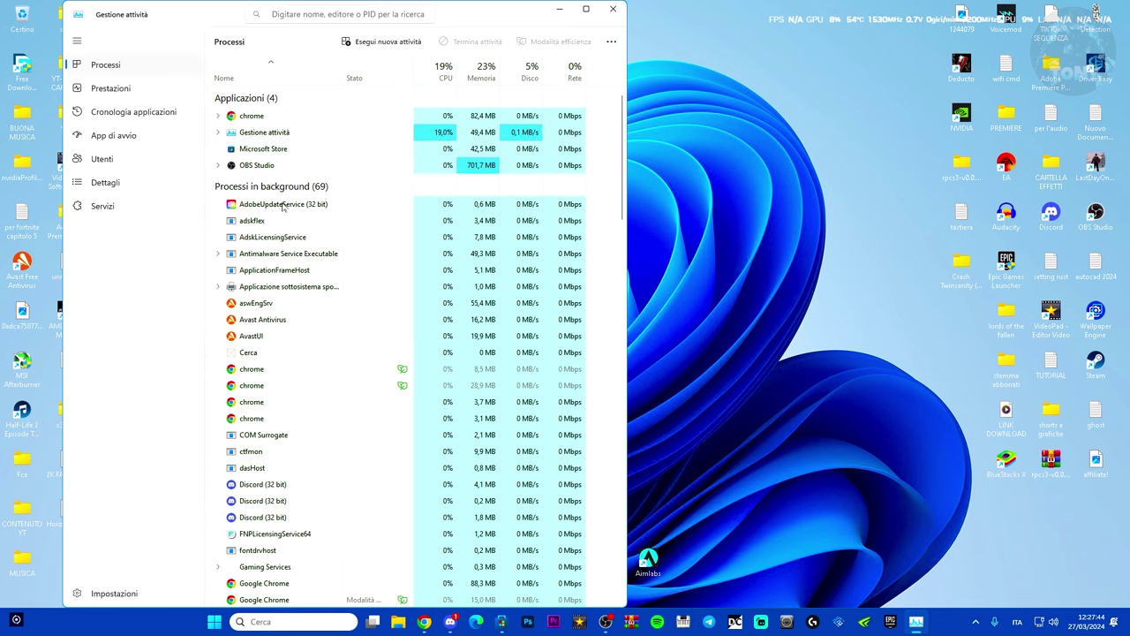
left_click(586, 10)
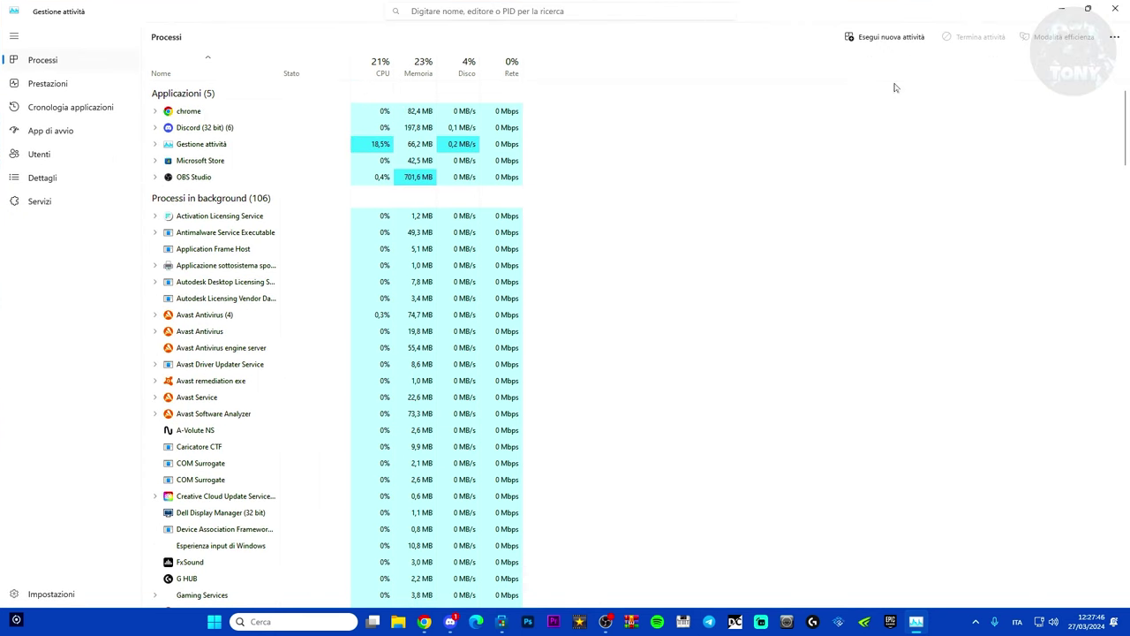
- Look through the background processes for unneeded ones and end the nvfvsdksvc_x64 process
scroll(595, 365, "down", 3)
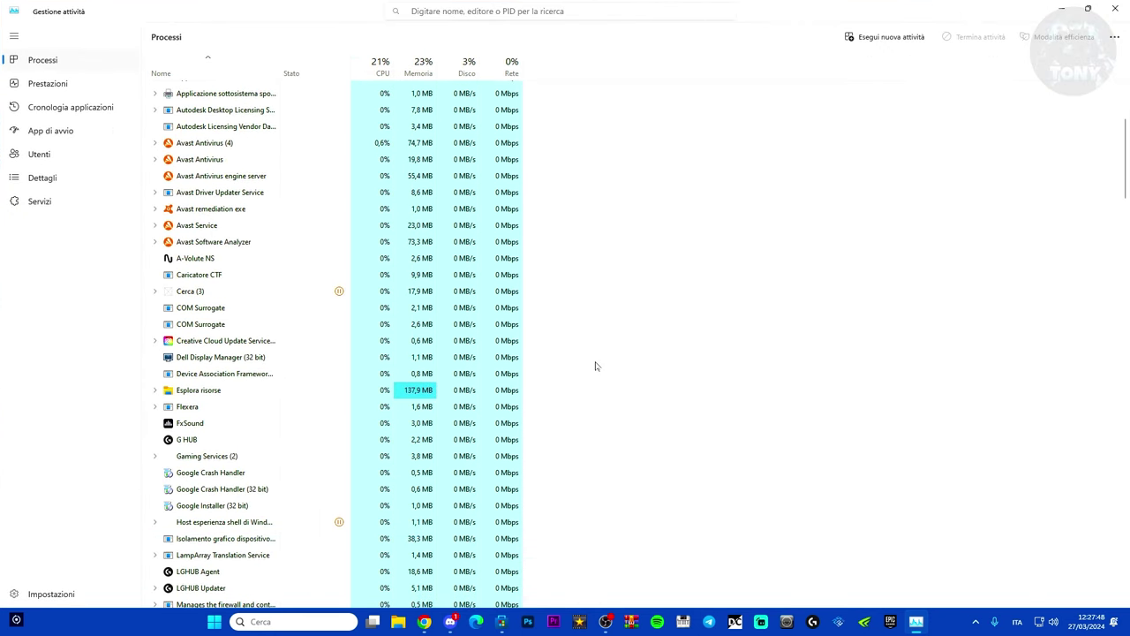
scroll(595, 360, "down", 3)
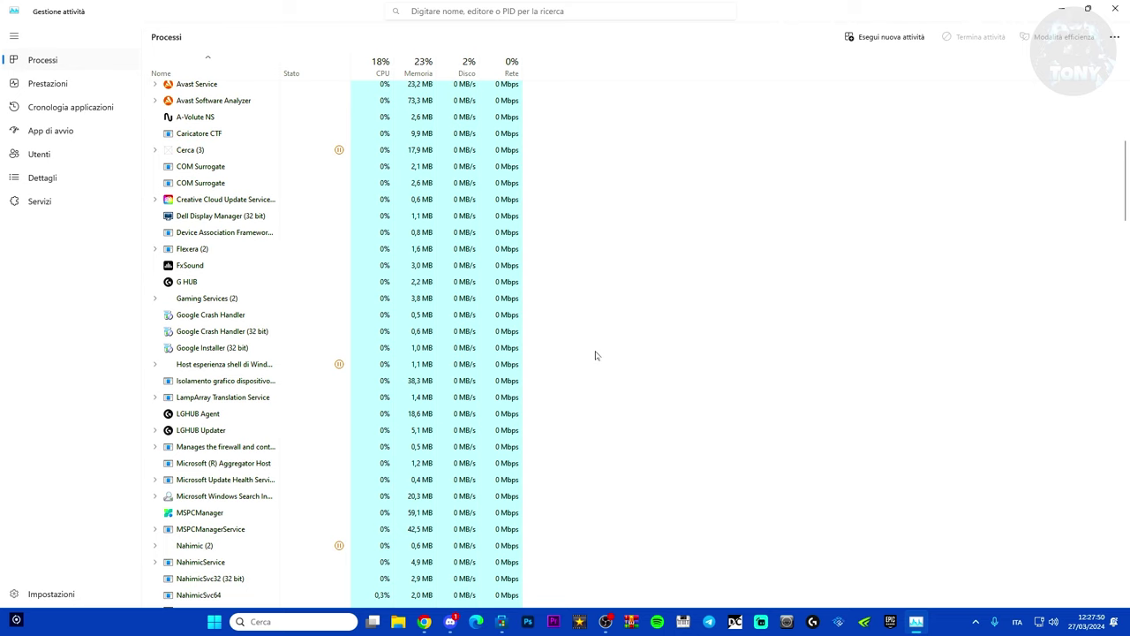
scroll(595, 355, "down", 1)
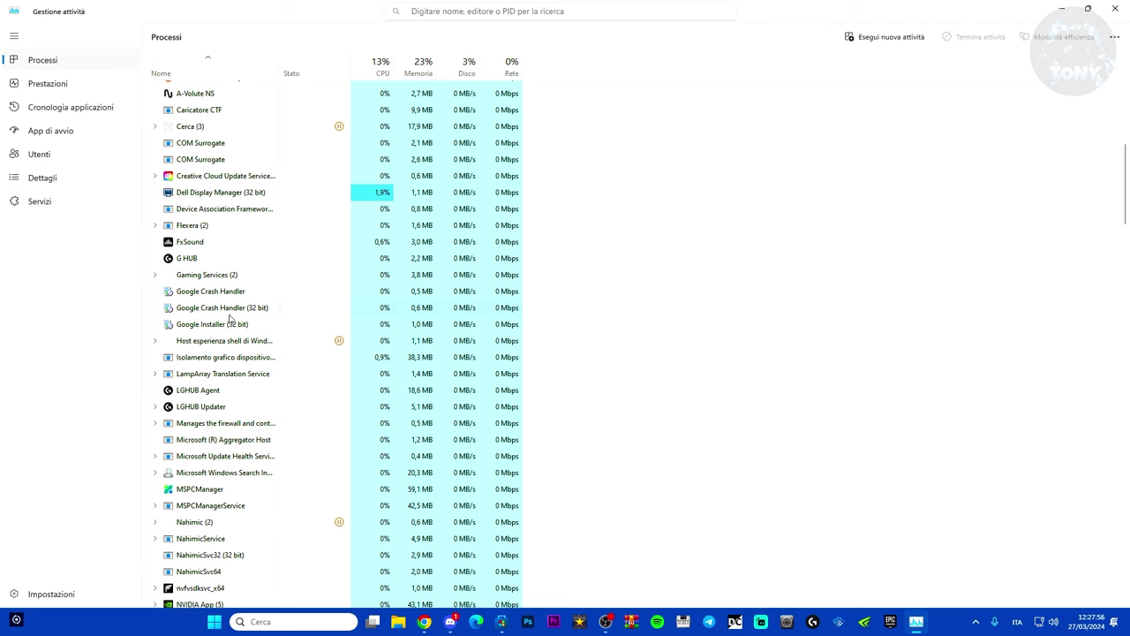
scroll(261, 328, "down", 7)
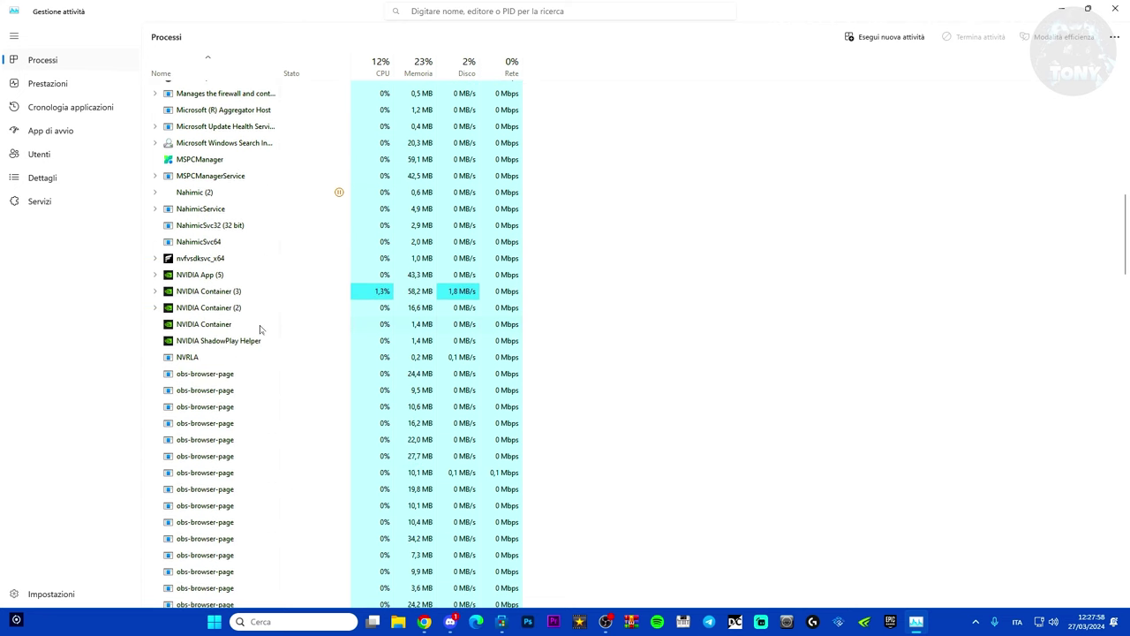
scroll(261, 328, "down", 3)
scroll(260, 328, "up", 2)
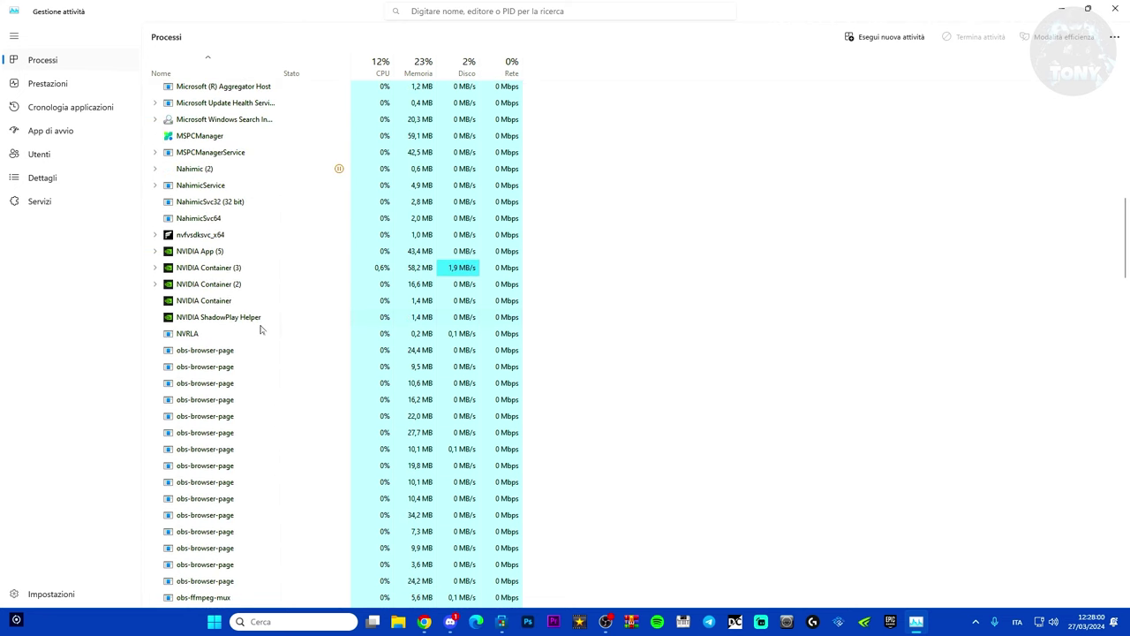
right_click(192, 240)
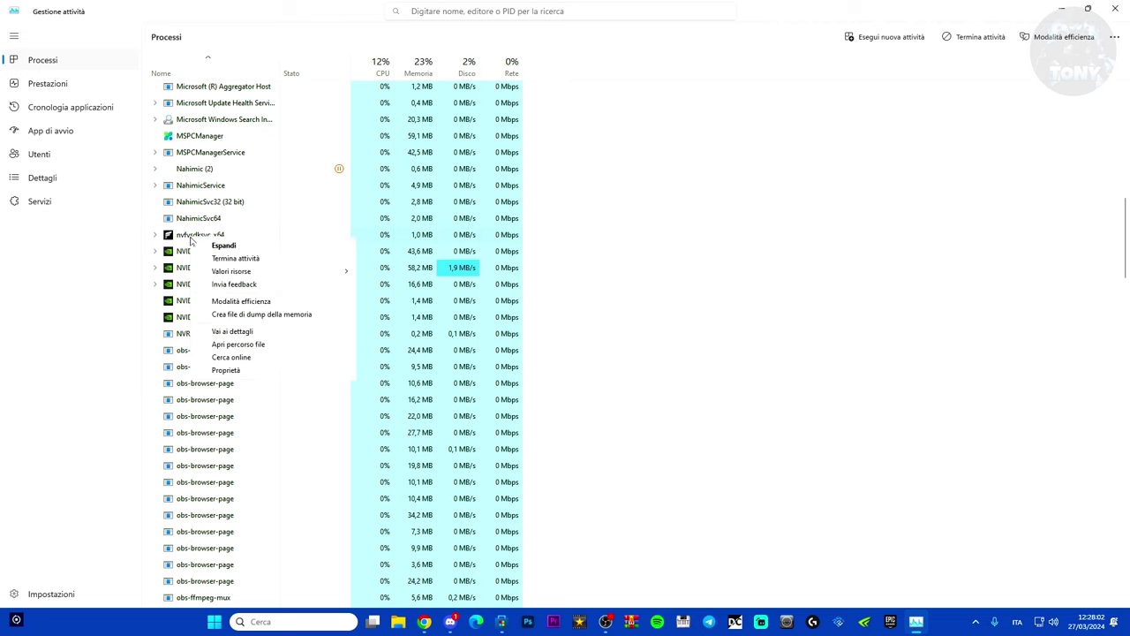
left_click(214, 258)
- Check the remaining background and Windows processes and end the "Vanguard user-mode service." process
scroll(276, 310, "down", 5)
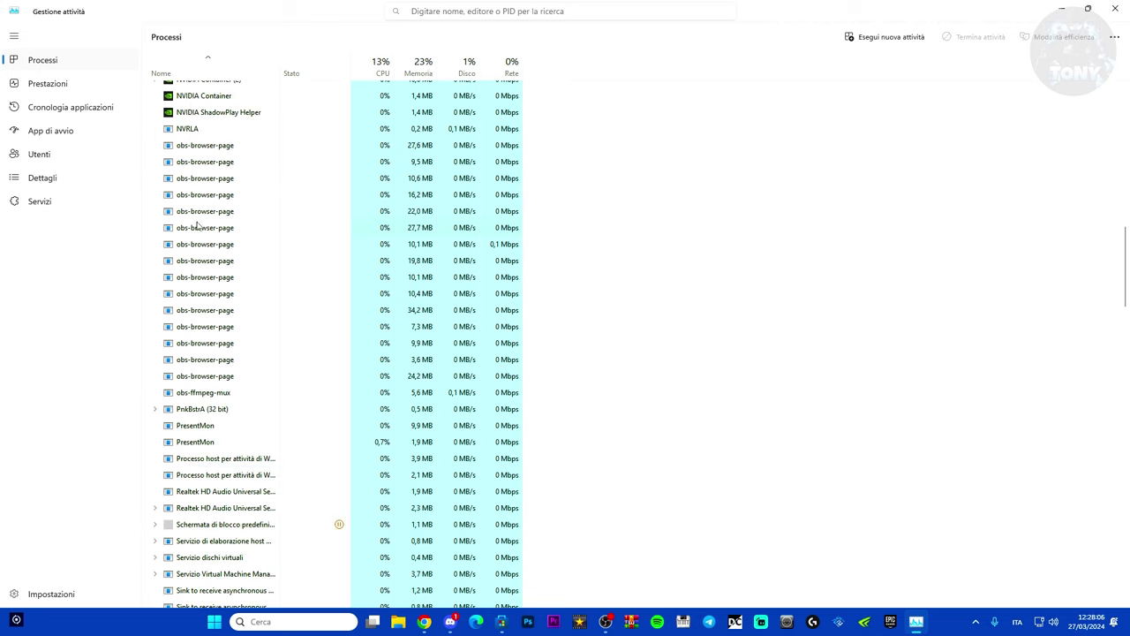
scroll(227, 259, "down", 8)
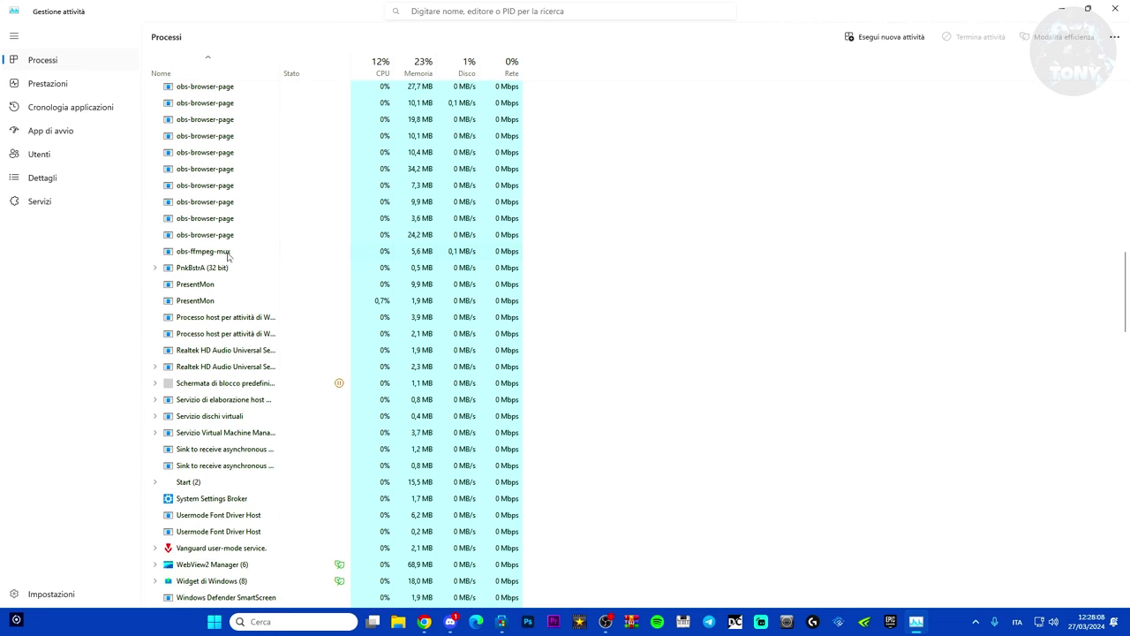
scroll(227, 256, "down", 5)
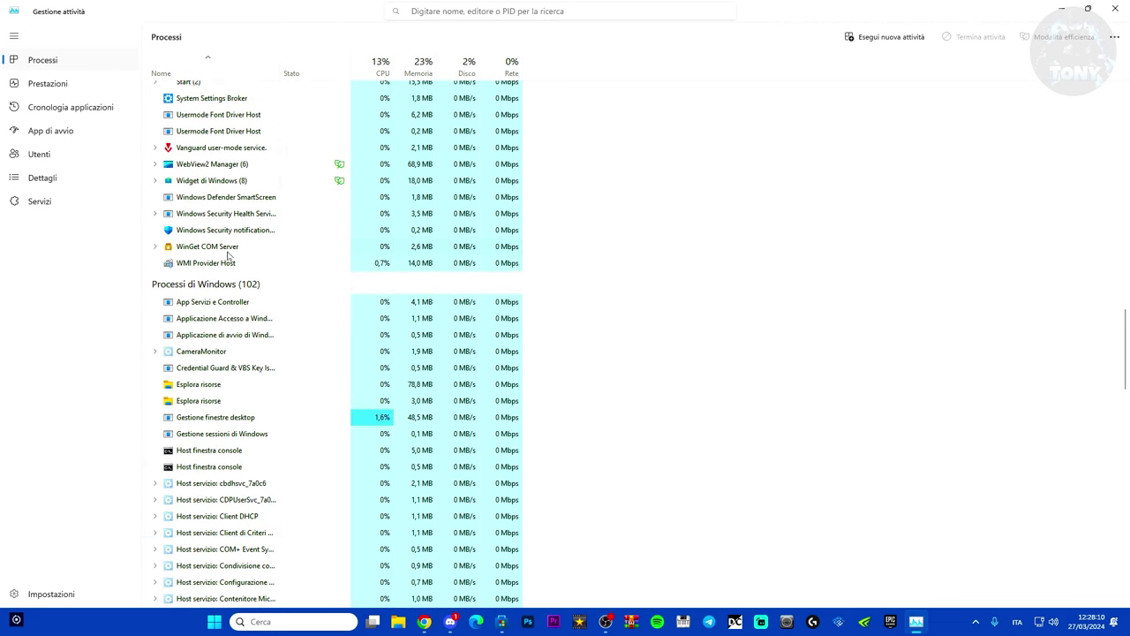
scroll(227, 320, "down", 15)
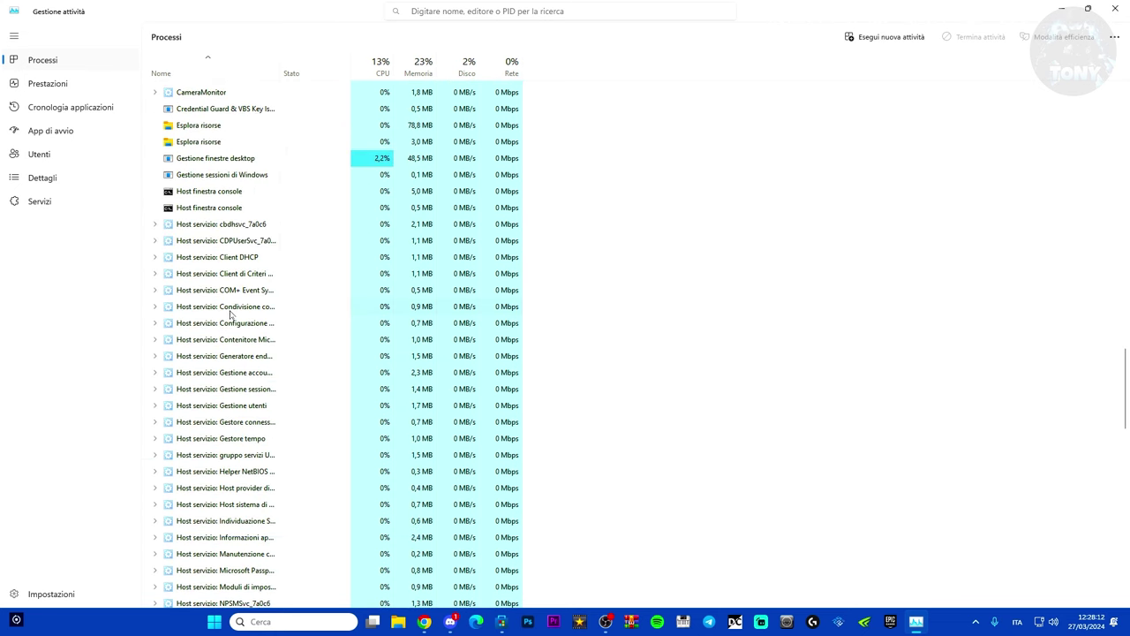
scroll(240, 321, "down", 12)
scroll(245, 323, "up", 20)
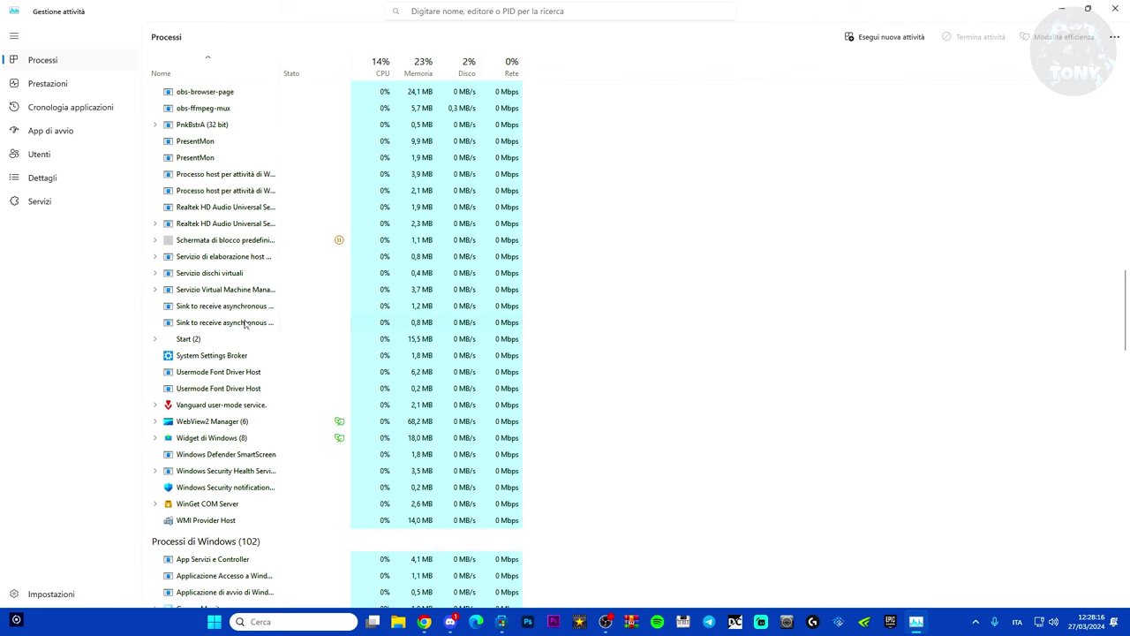
scroll(244, 323, "down", 1)
left_click(191, 358)
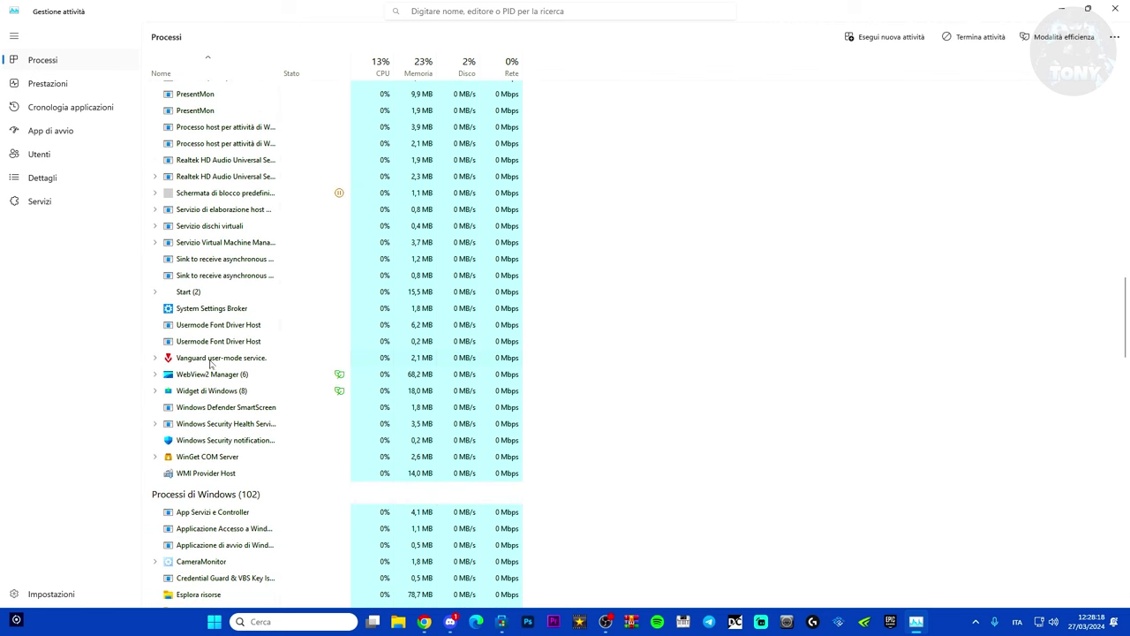
right_click(210, 363)
left_click(246, 386)
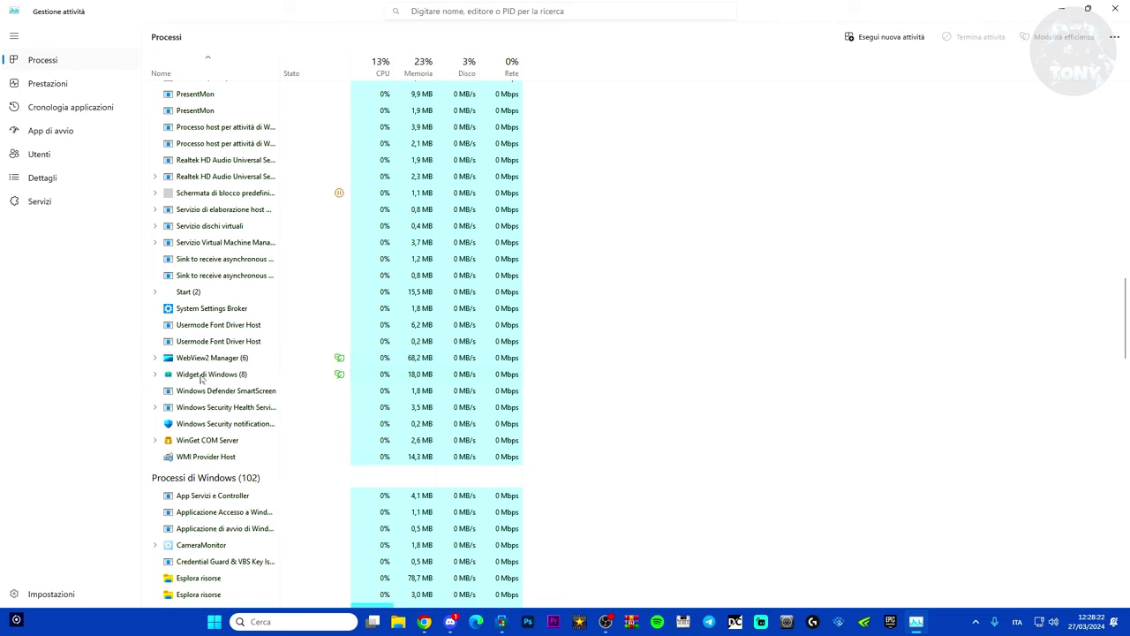
- End the "Widget di Windows" and "WinGet COM Server" background processes
right_click(201, 378)
left_click(234, 412)
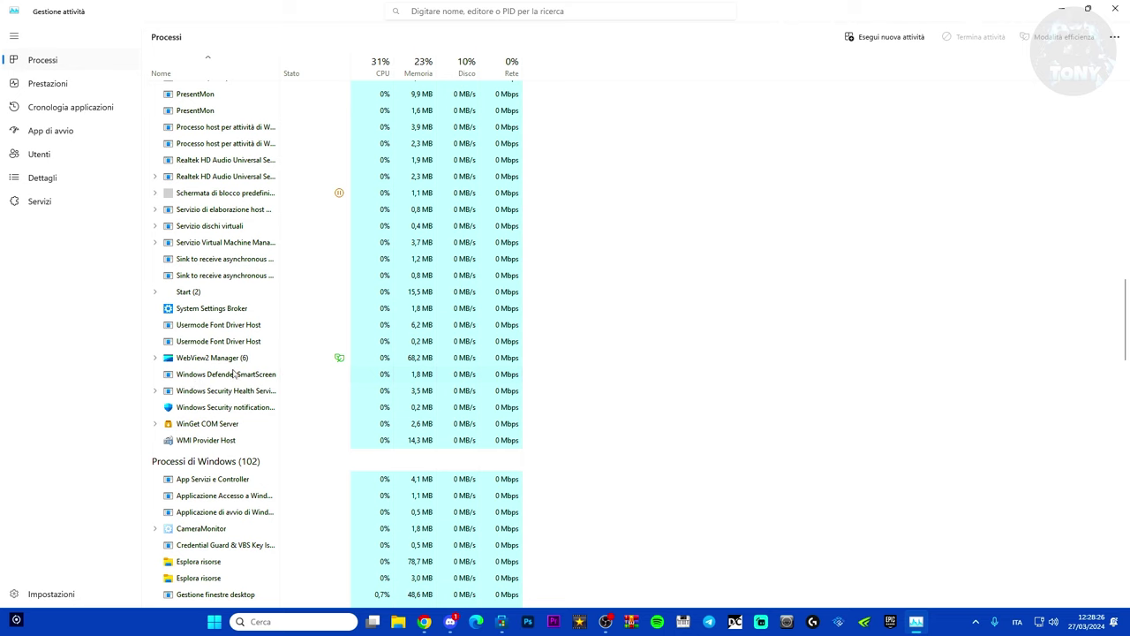
right_click(202, 426)
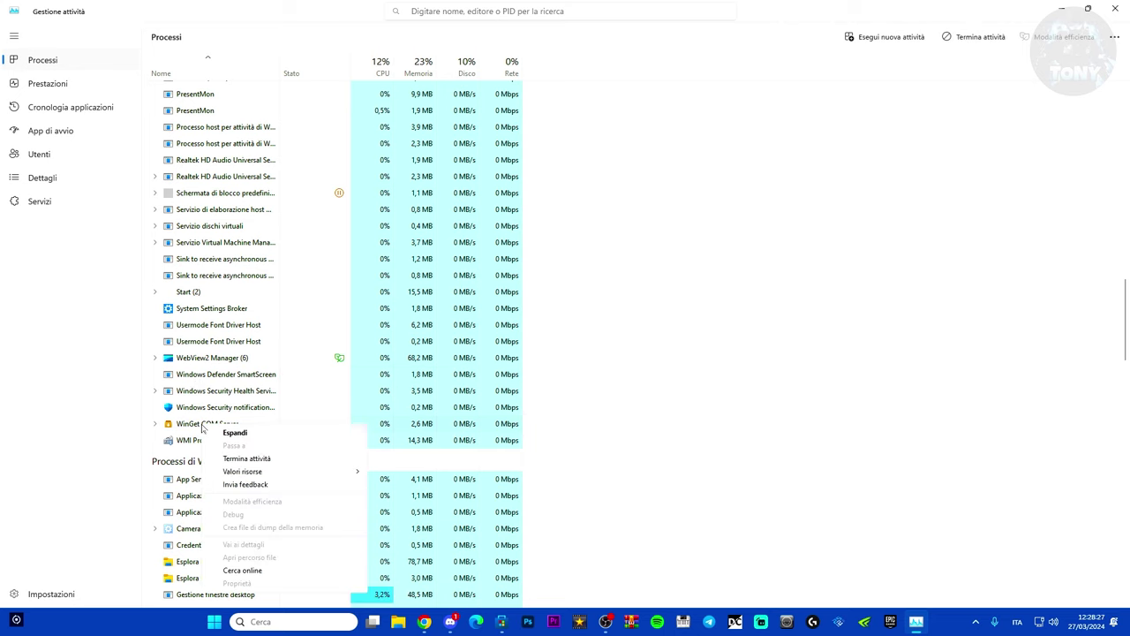
left_click(241, 459)
- Review the rest of the process list up to the running applications and close Gestione attività
scroll(226, 425, "up", 5)
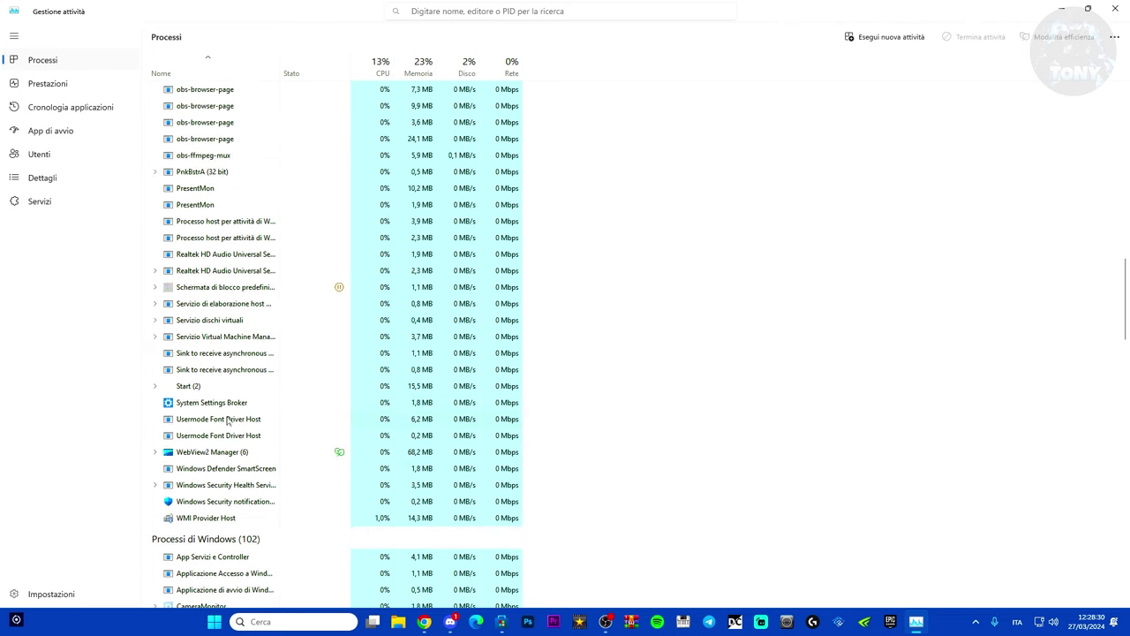
scroll(227, 421, "up", 1)
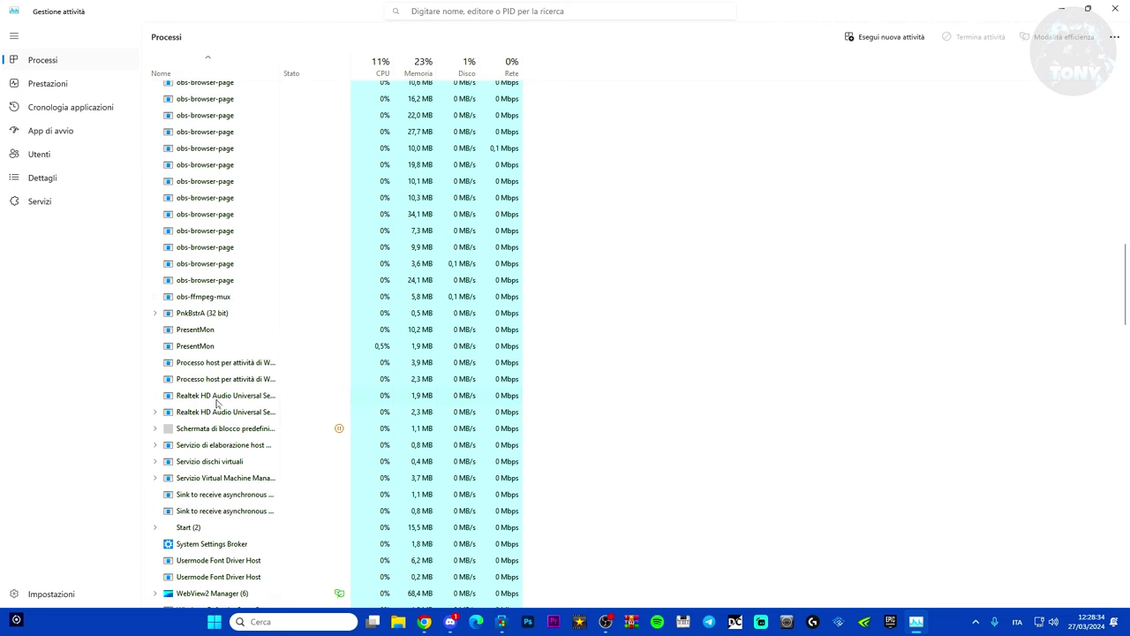
scroll(216, 404, "up", 15)
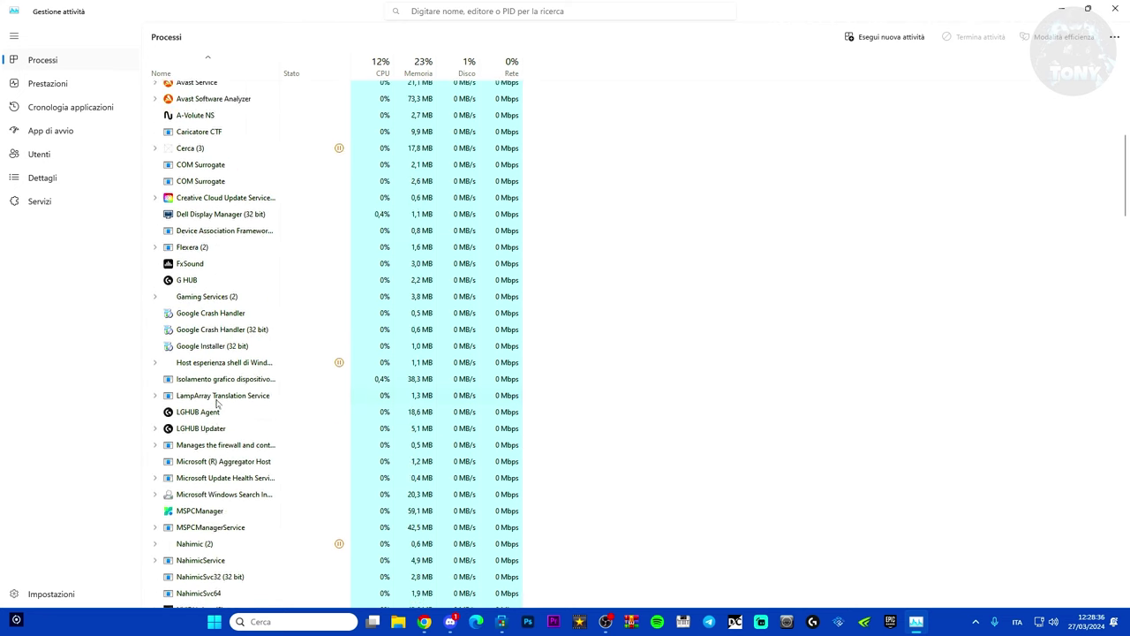
scroll(217, 403, "up", 7)
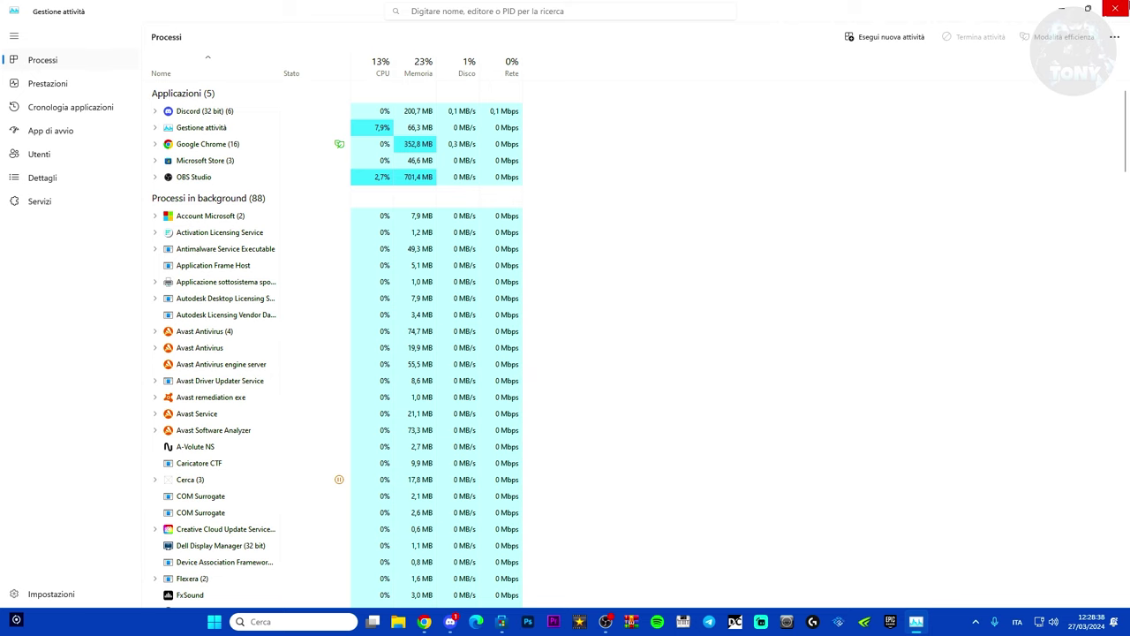
left_click(1114, 8)
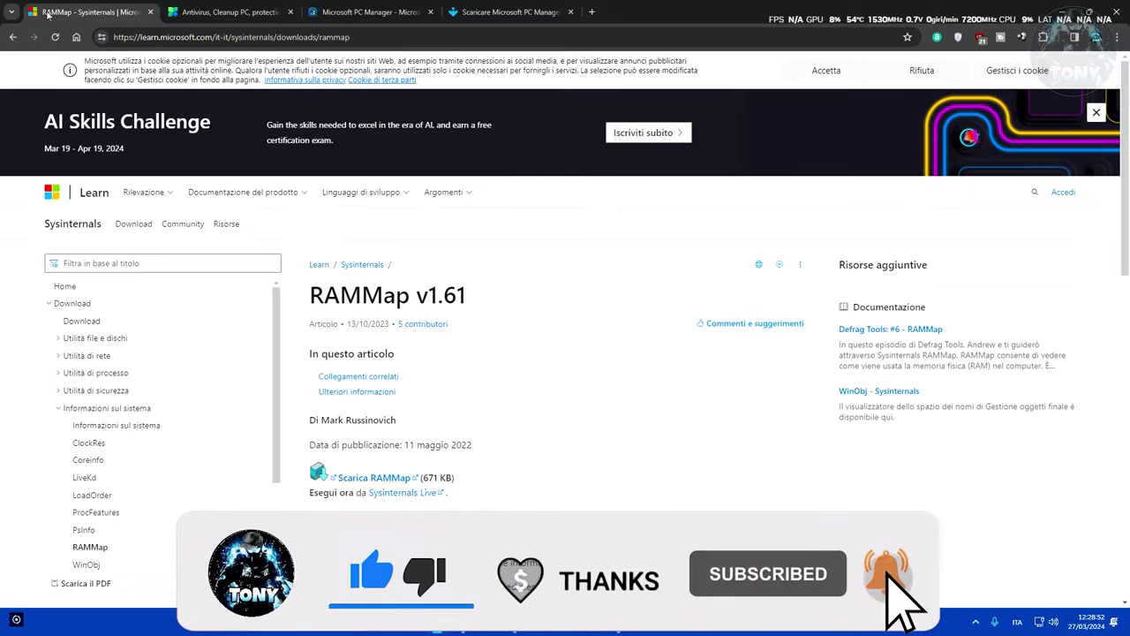
- Download RAMMap from its Sysinternals page in Chrome, placing the archive on the desktop
scroll(565, 353, "down", 3)
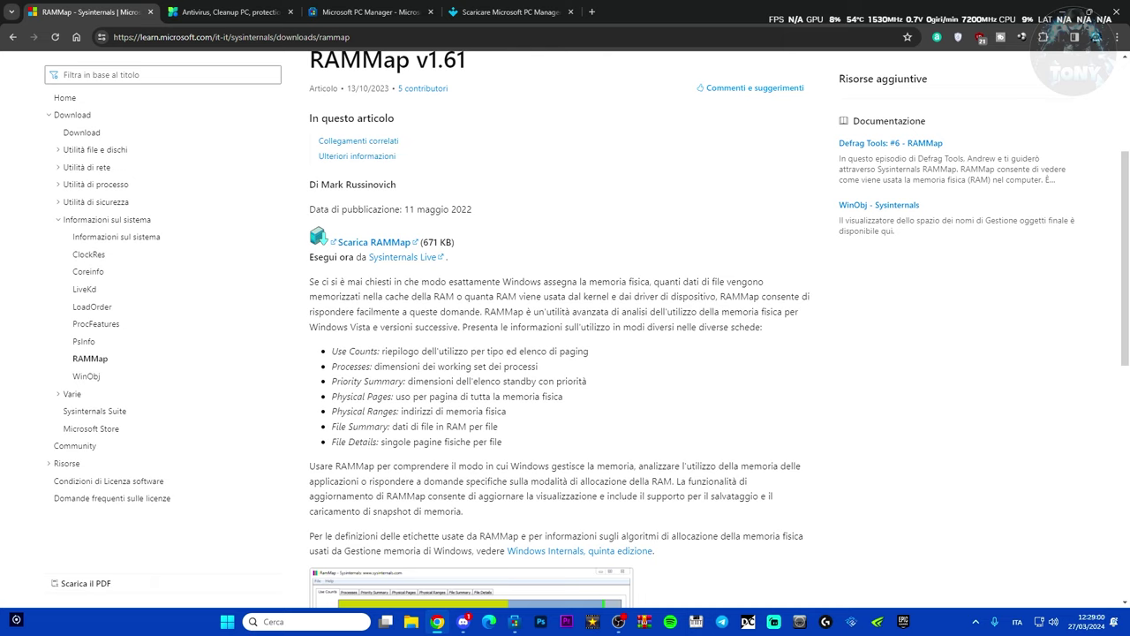
left_click(386, 249)
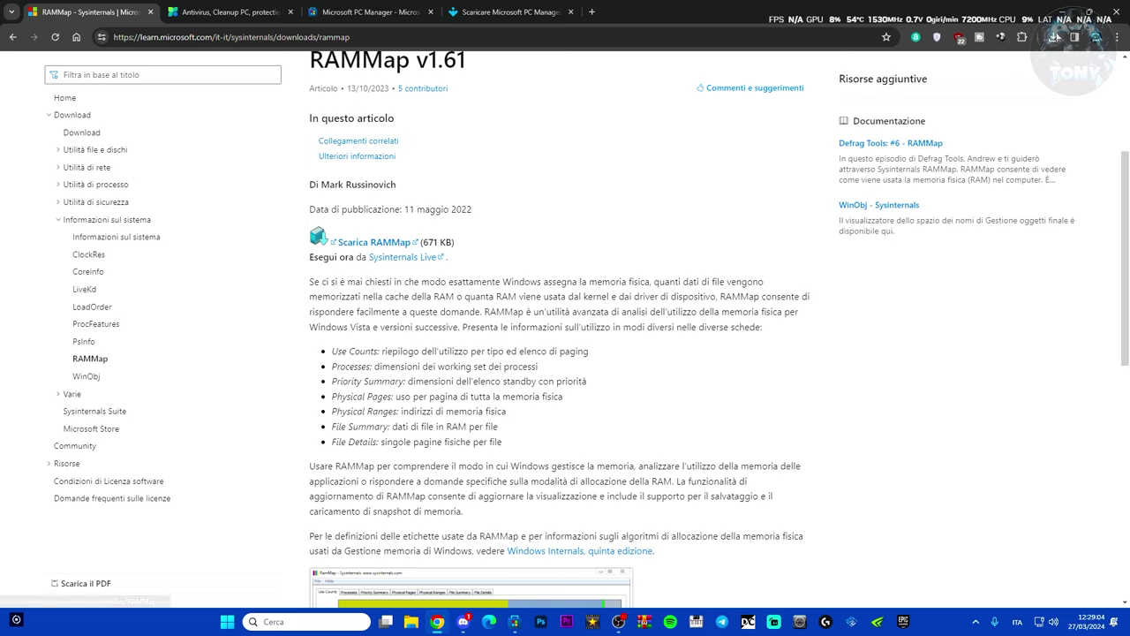
left_click_drag(936, 92, 469, 217)
key("super+d")
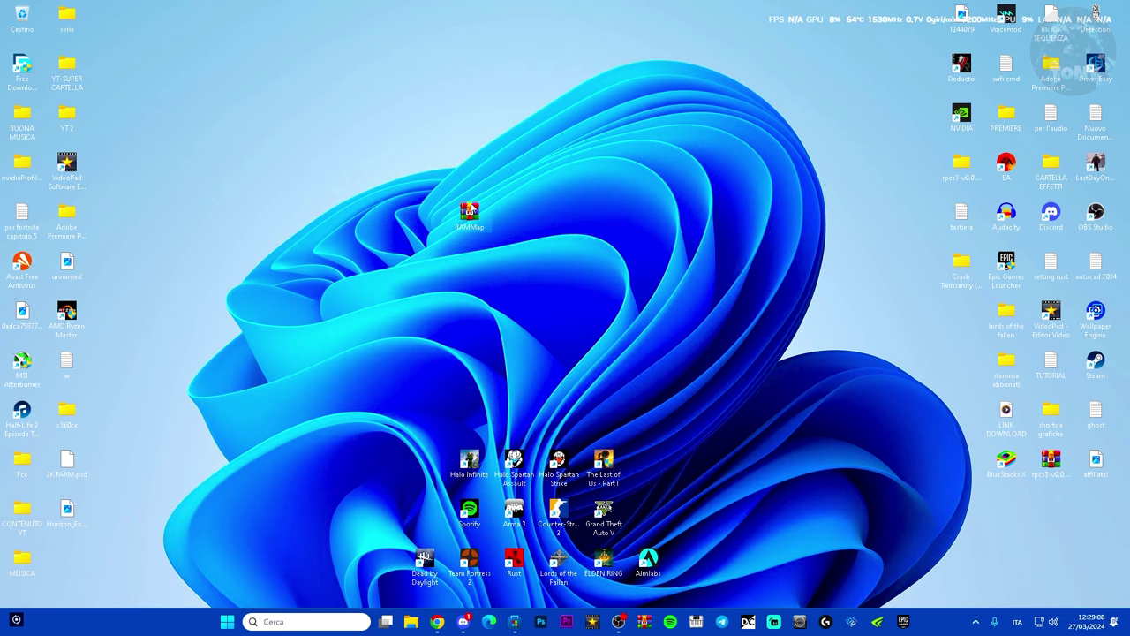
- Extract the RAMMap archive into its own "RAMMap" folder and place that folder beside the archive on the desktop
right_click(471, 207)
mouse_move(533, 405)
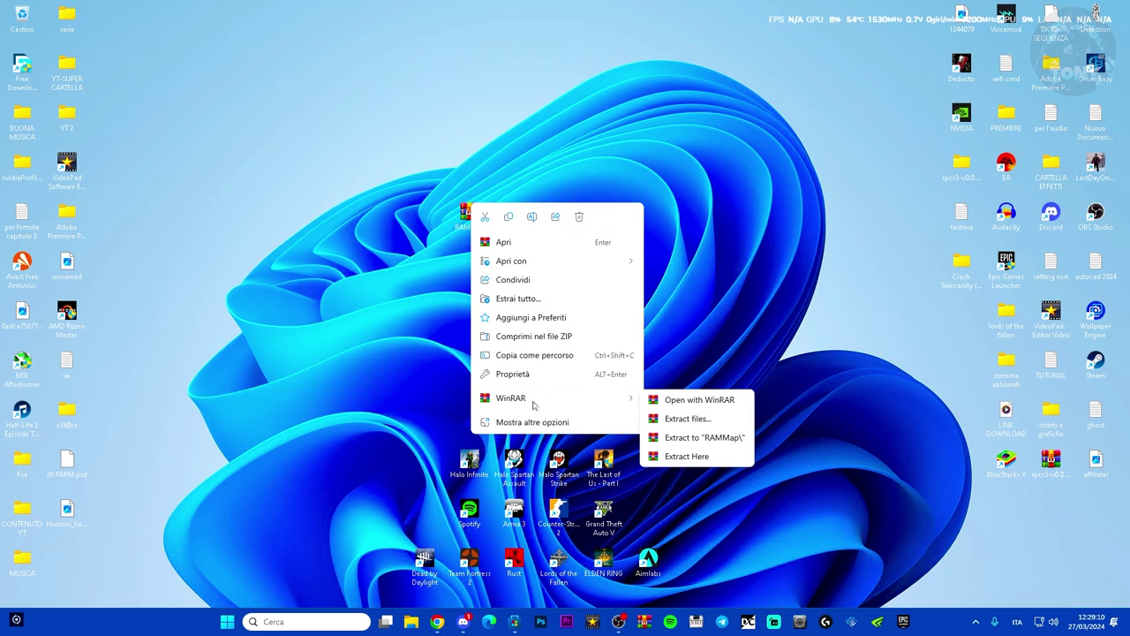
left_click(706, 438)
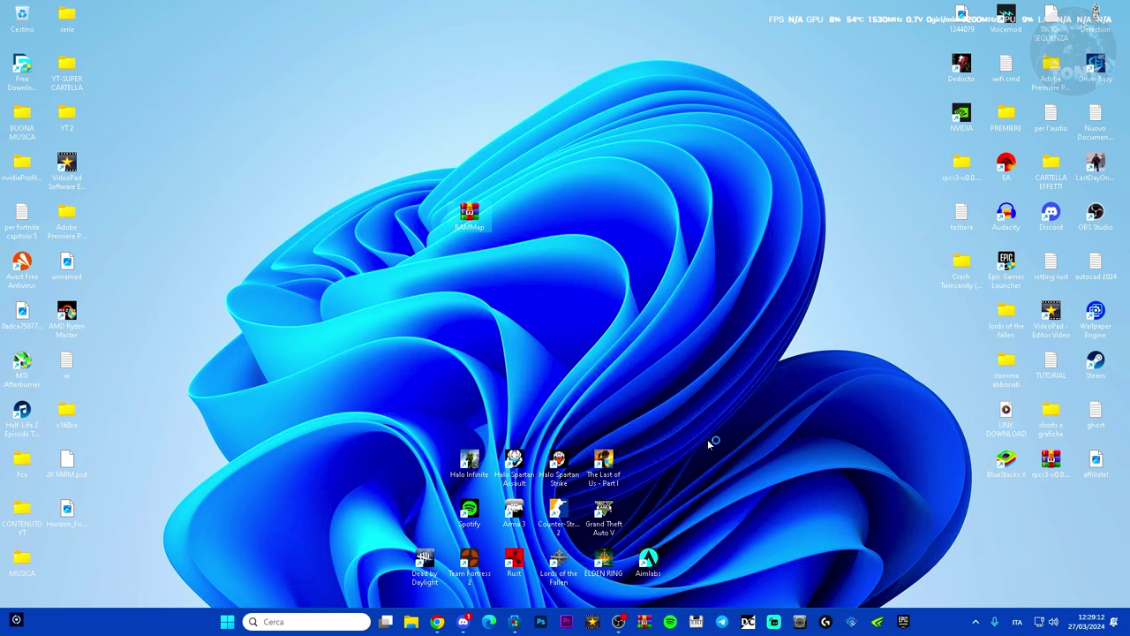
right_click(292, 340)
left_click(325, 394)
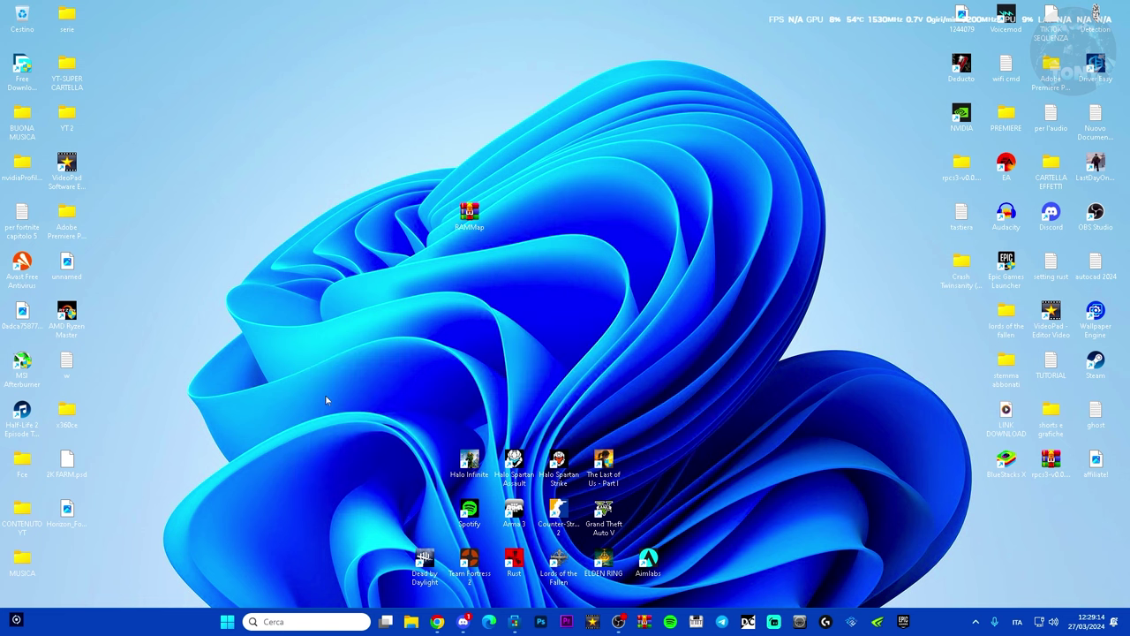
left_click_drag(92, 551, 526, 229)
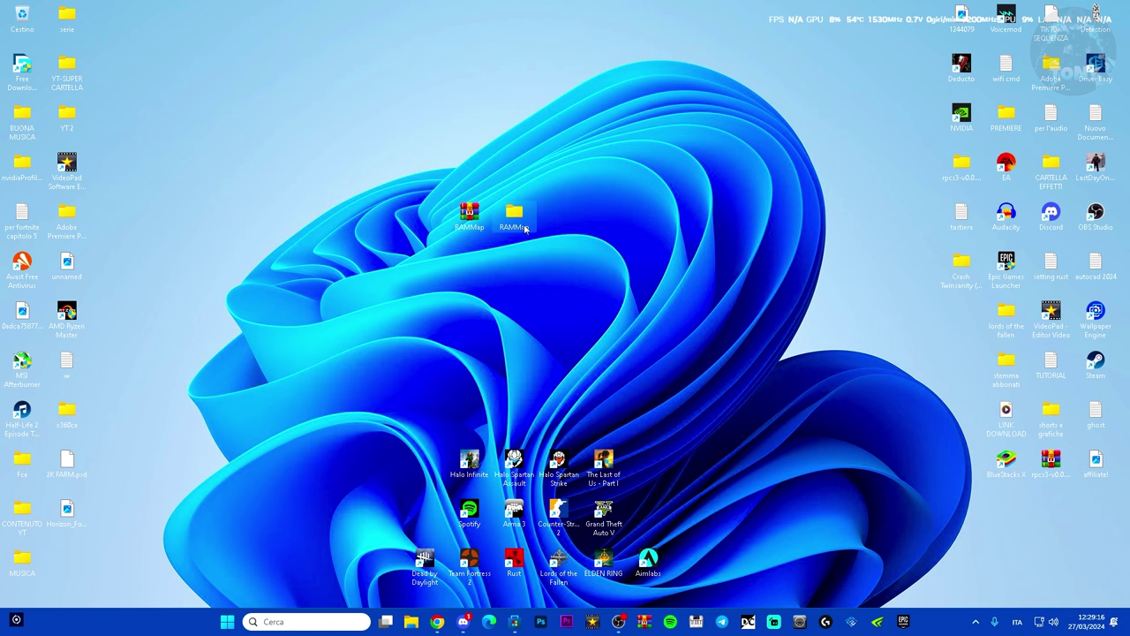
- Launch RAMMap from the extracted folder and look through its commands for emptying memory
double_click(523, 223)
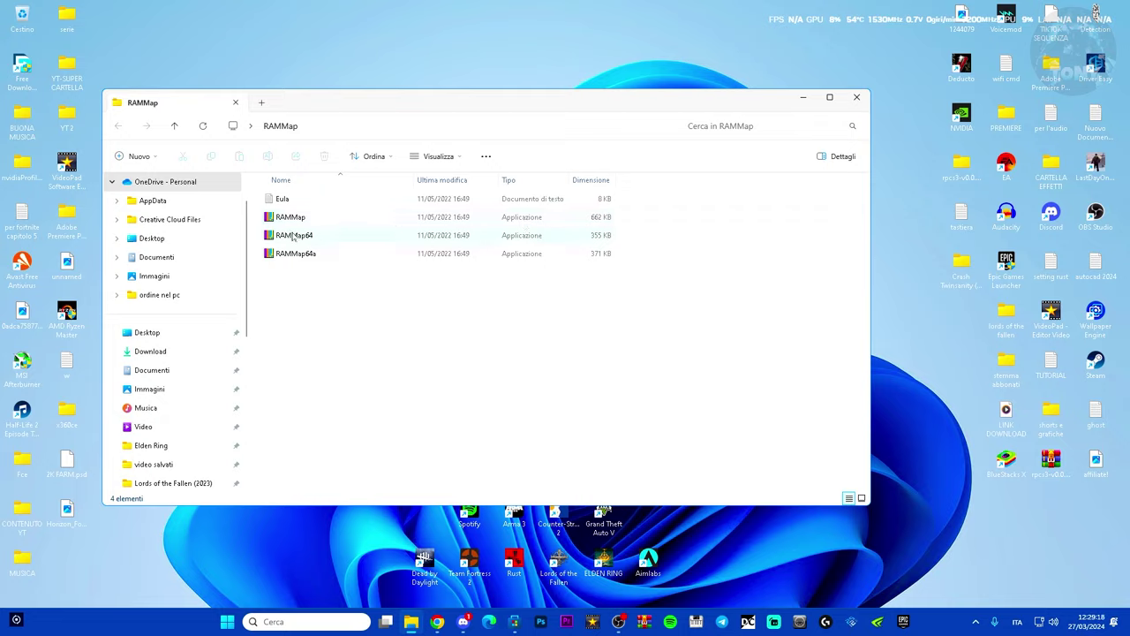
double_click(321, 224)
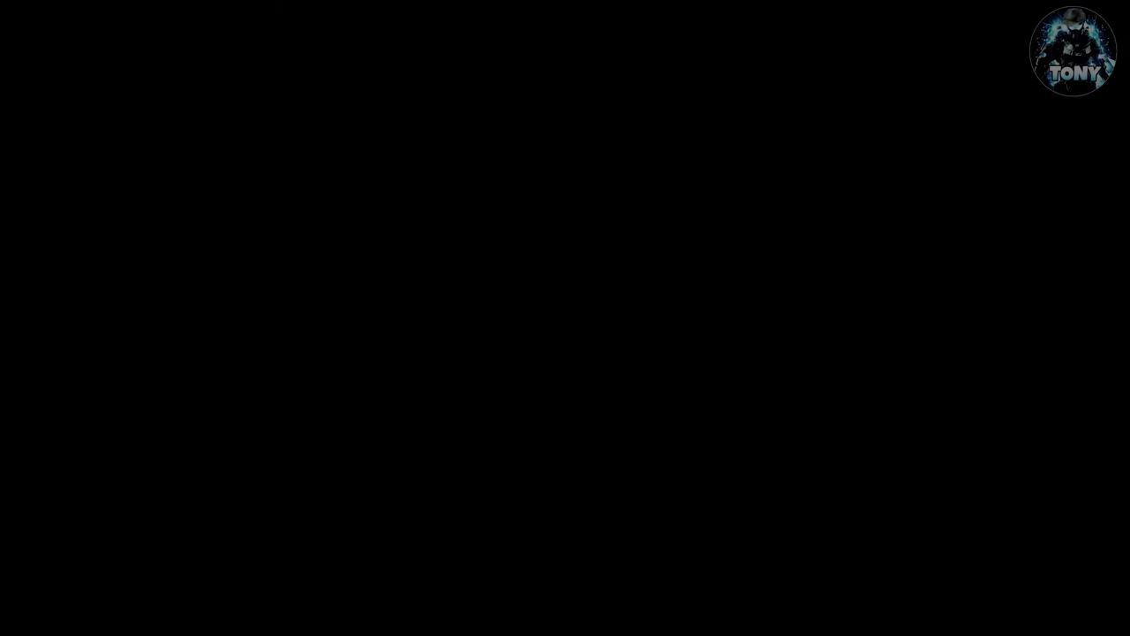
left_click(522, 415)
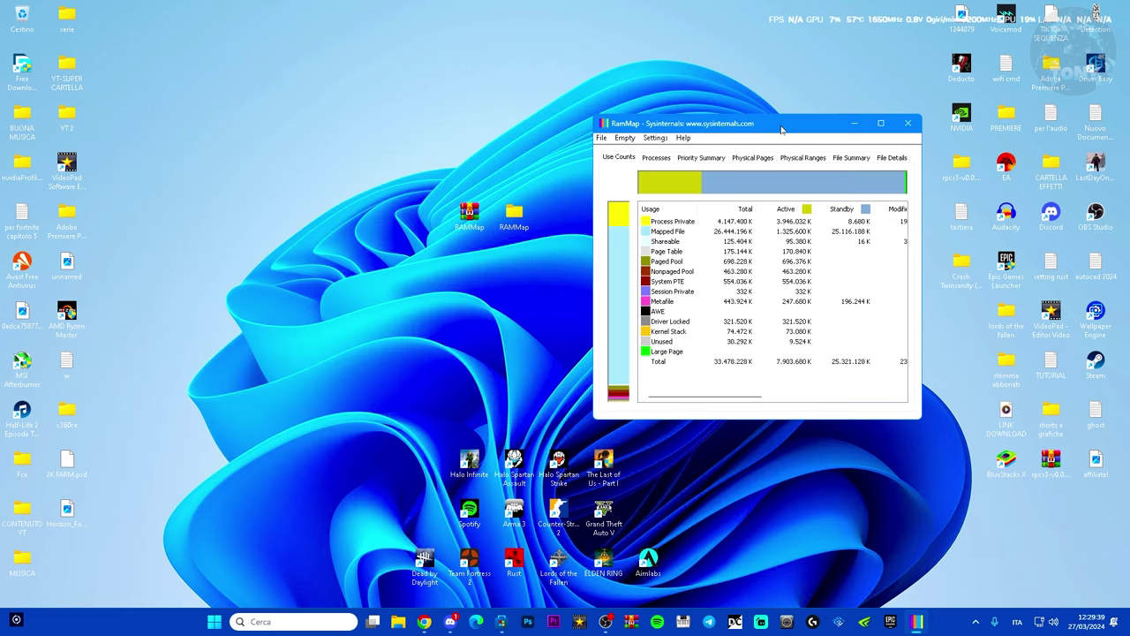
left_click_drag(781, 130, 745, 133)
left_click(588, 142)
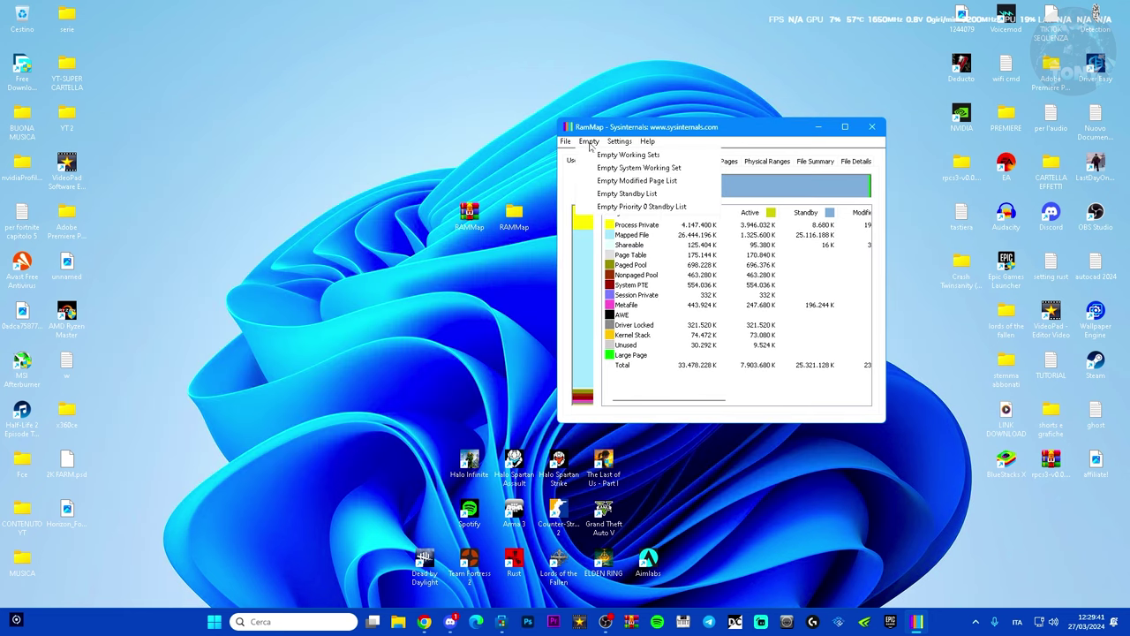
left_click(589, 143)
left_click(589, 142)
left_click(589, 142)
left_click(588, 142)
- Open Gestione attività and show the memory performance graph
right_click(214, 621)
left_click(189, 474)
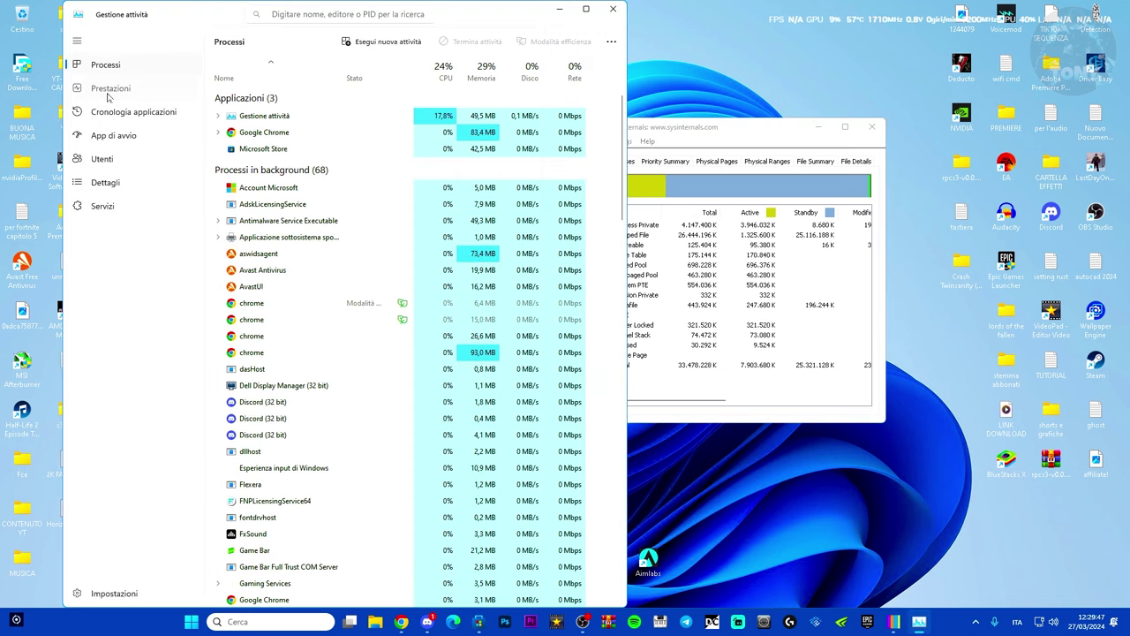
left_click(108, 90)
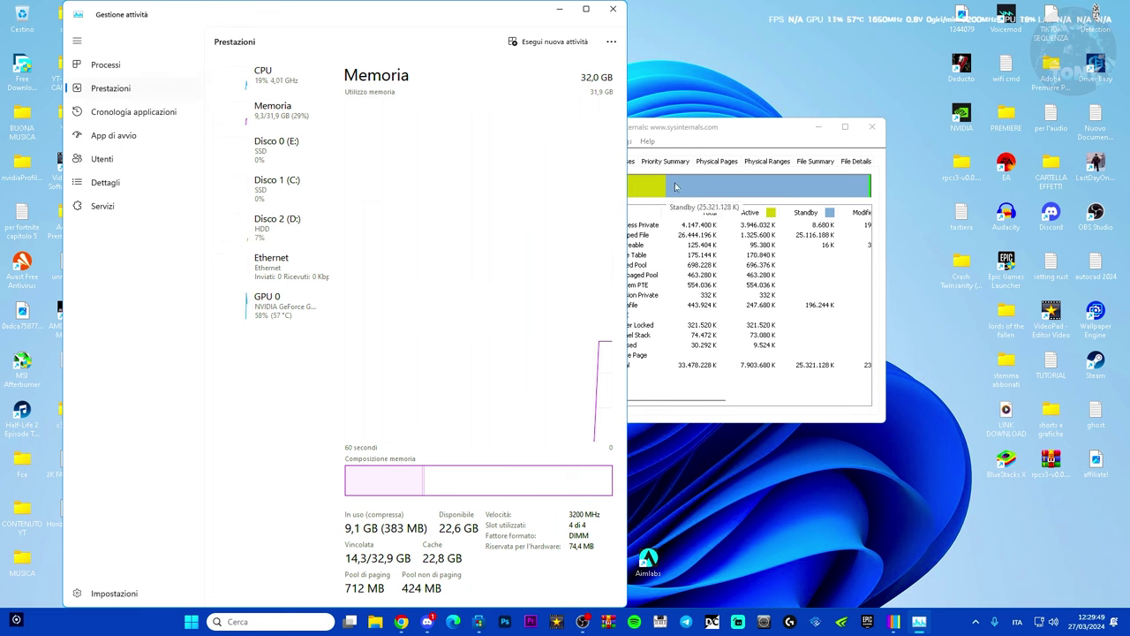
- Empty the standby list in RAMMap, keeping the memory graph in view, and close Gestione attività and RAMMap
left_click(734, 132)
left_click_drag(740, 140, 808, 142)
left_click(658, 144)
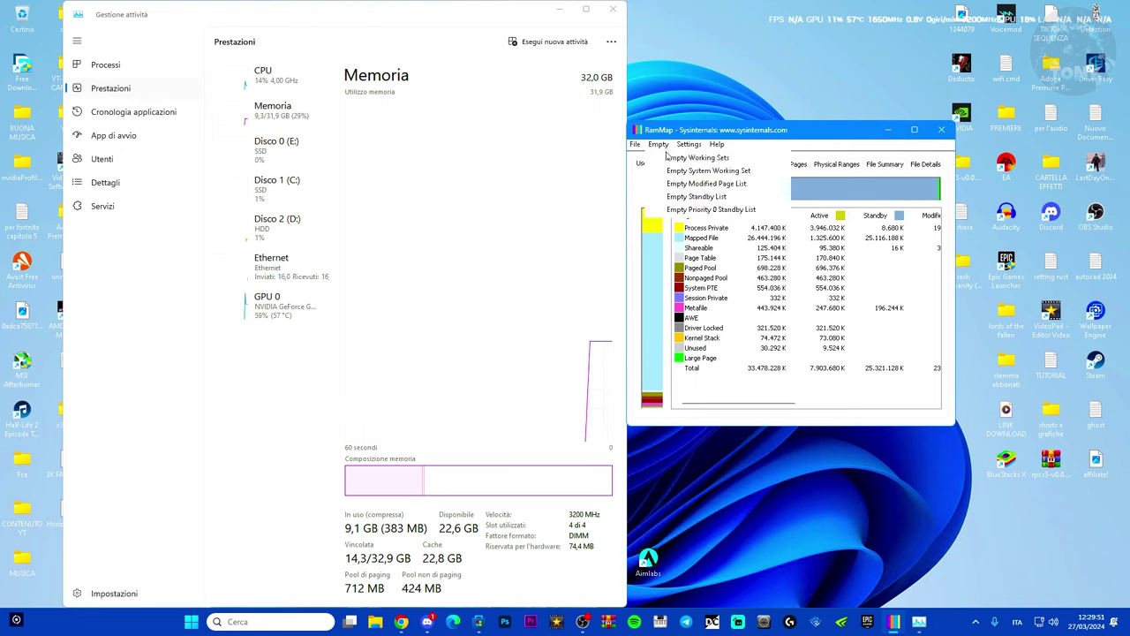
left_click(698, 197)
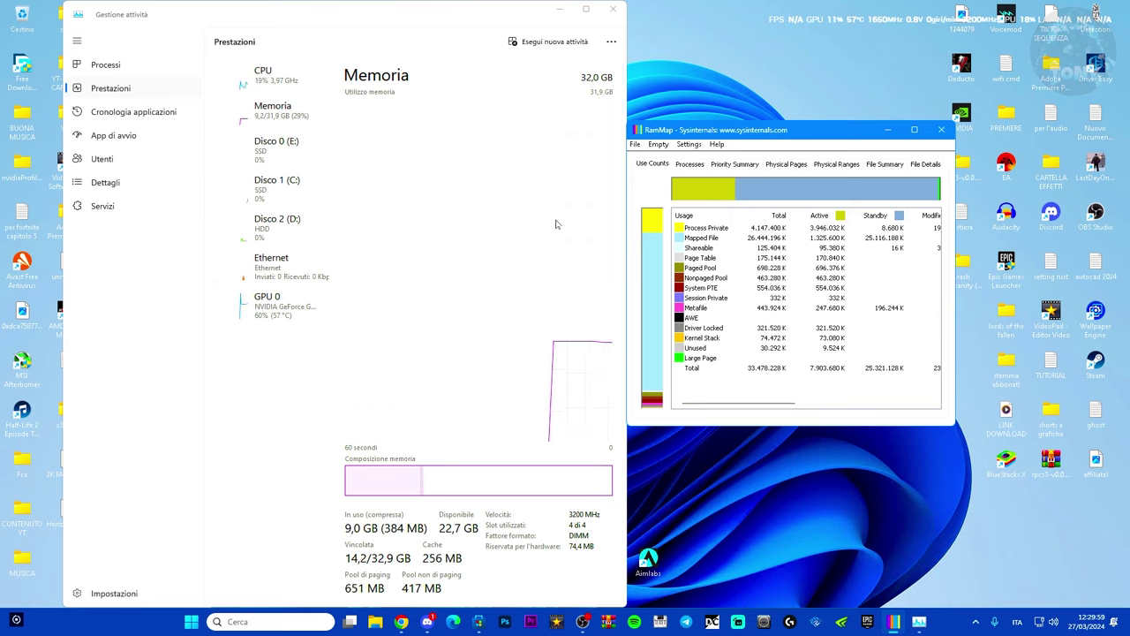
left_click(621, 17)
left_click_drag(796, 132, 573, 132)
left_click(718, 132)
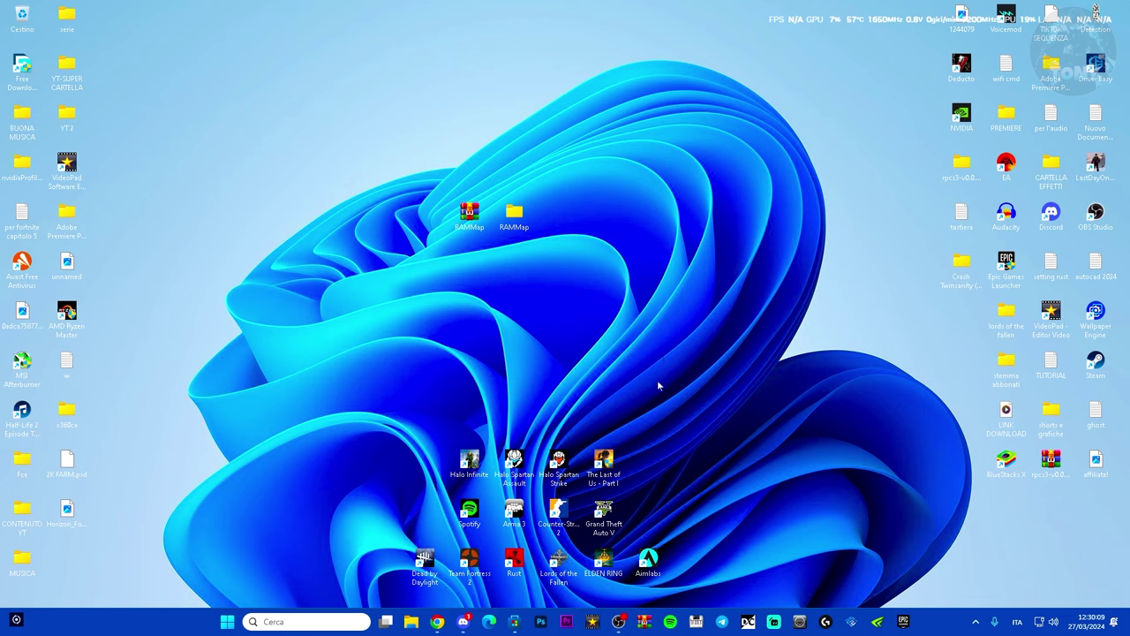
- View the Microsoft PC Manager page in Microsoft Store and open the installed PC Manager
left_click(518, 623)
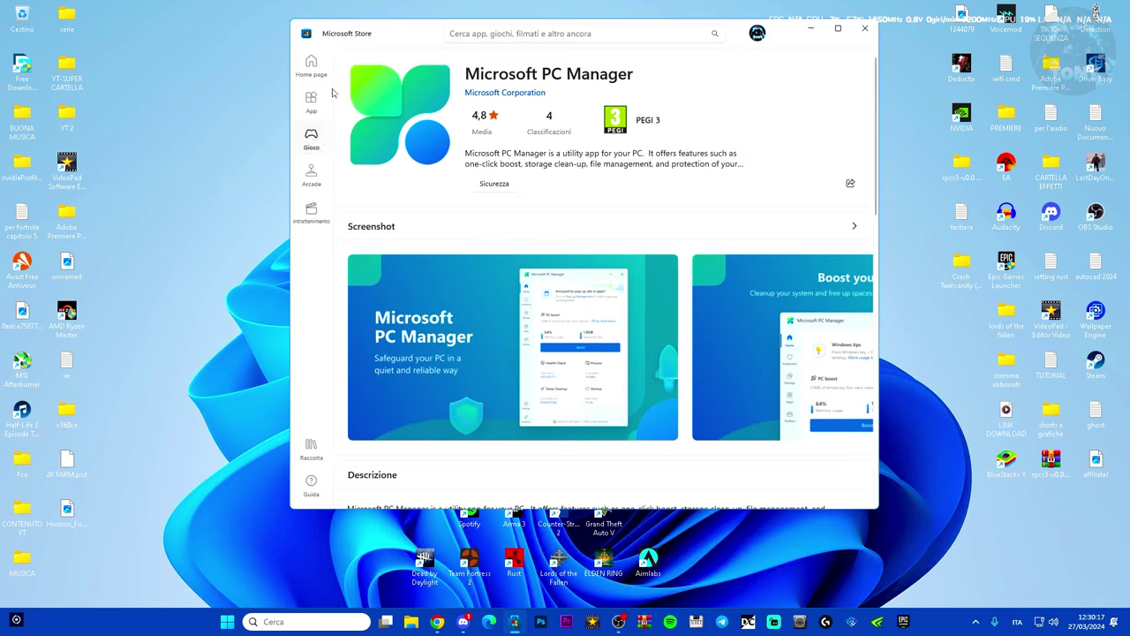
left_click(809, 32)
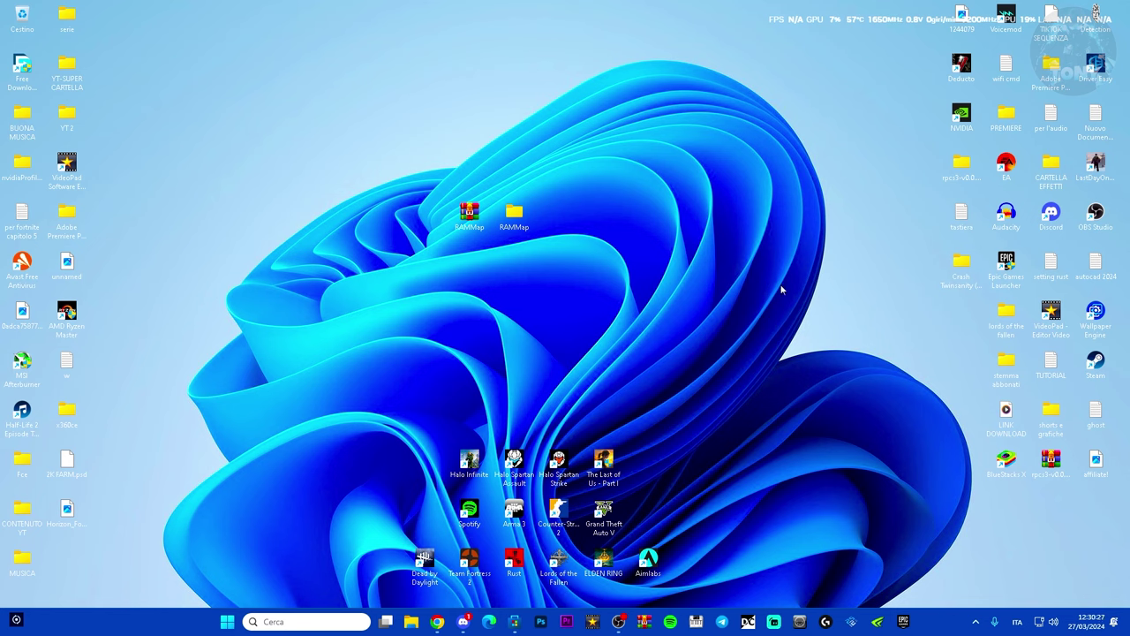
left_click(976, 623)
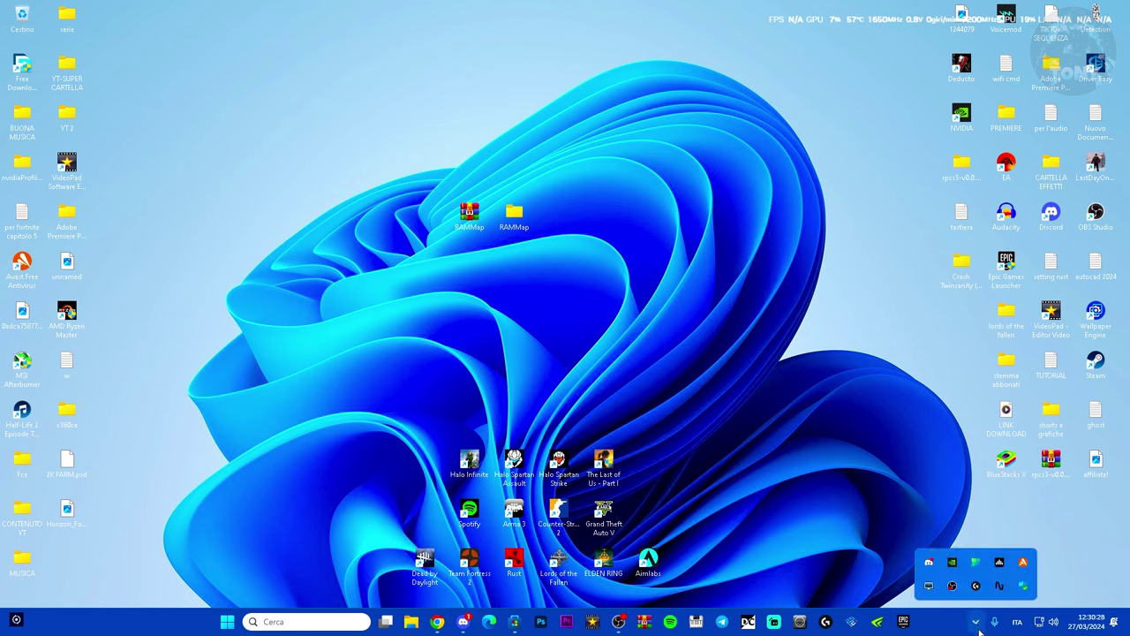
left_click(974, 567)
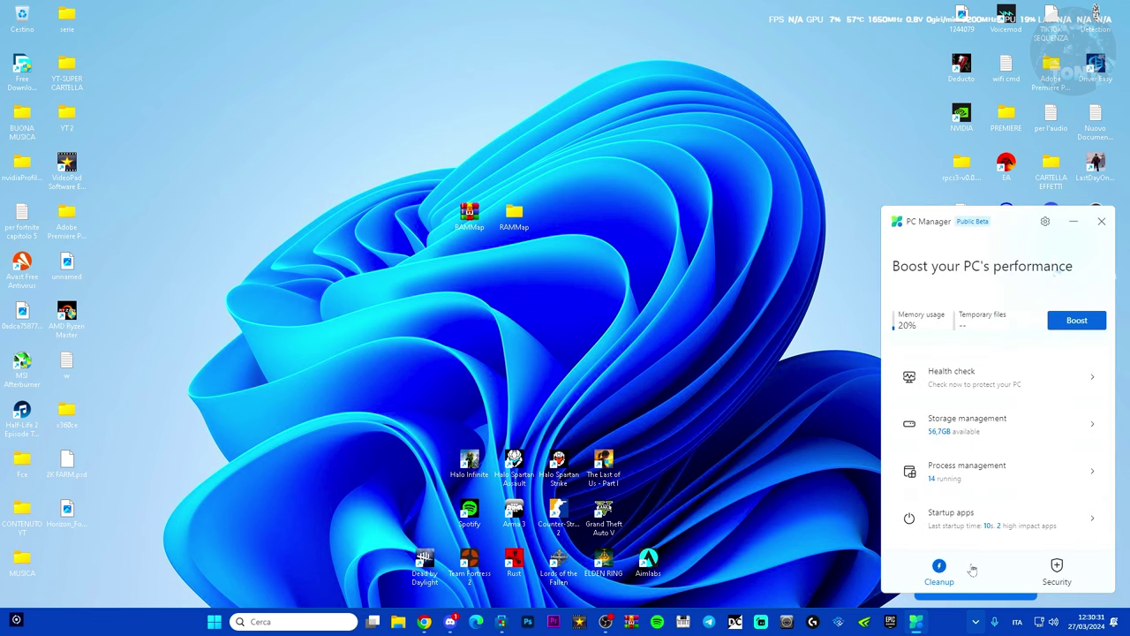
- Compare the PC Manager pages from Microsoft, its web store and Uptodown in Chrome, close them and minimize the browser
left_click(425, 621)
left_click(248, 8)
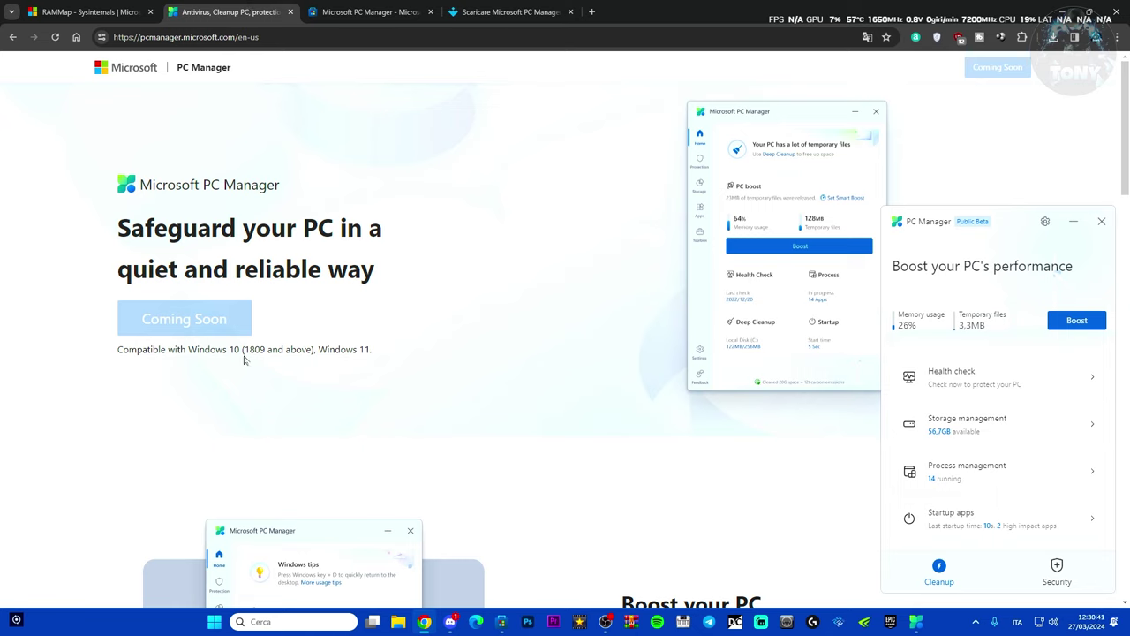
left_click(322, 8)
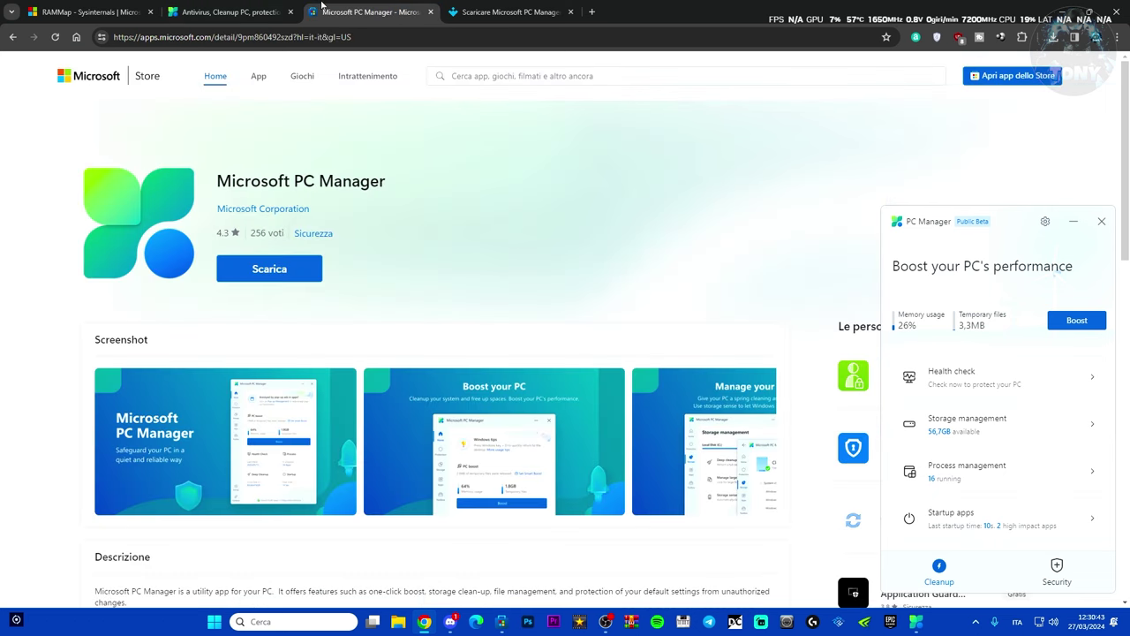
left_click(477, 5)
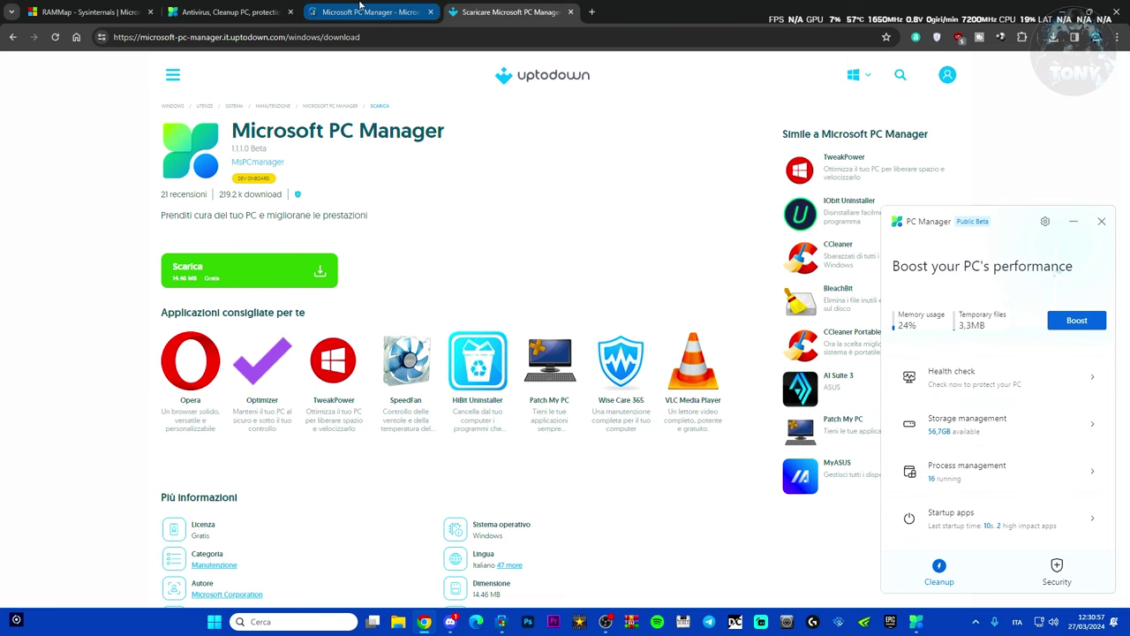
left_click(369, 11)
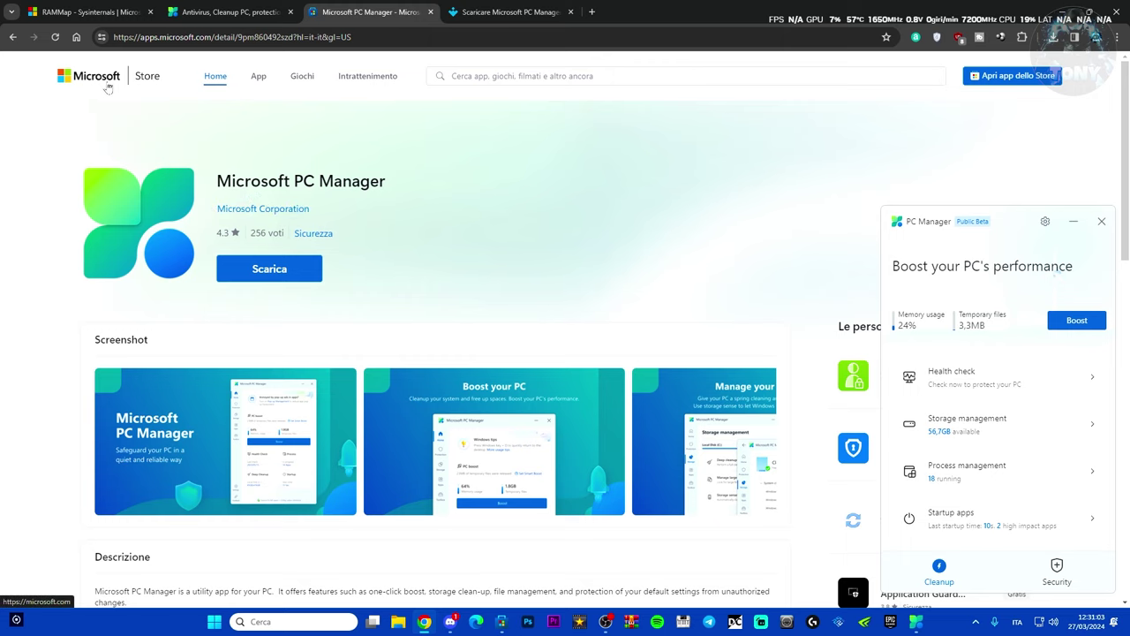
left_click(430, 11)
left_click(430, 12)
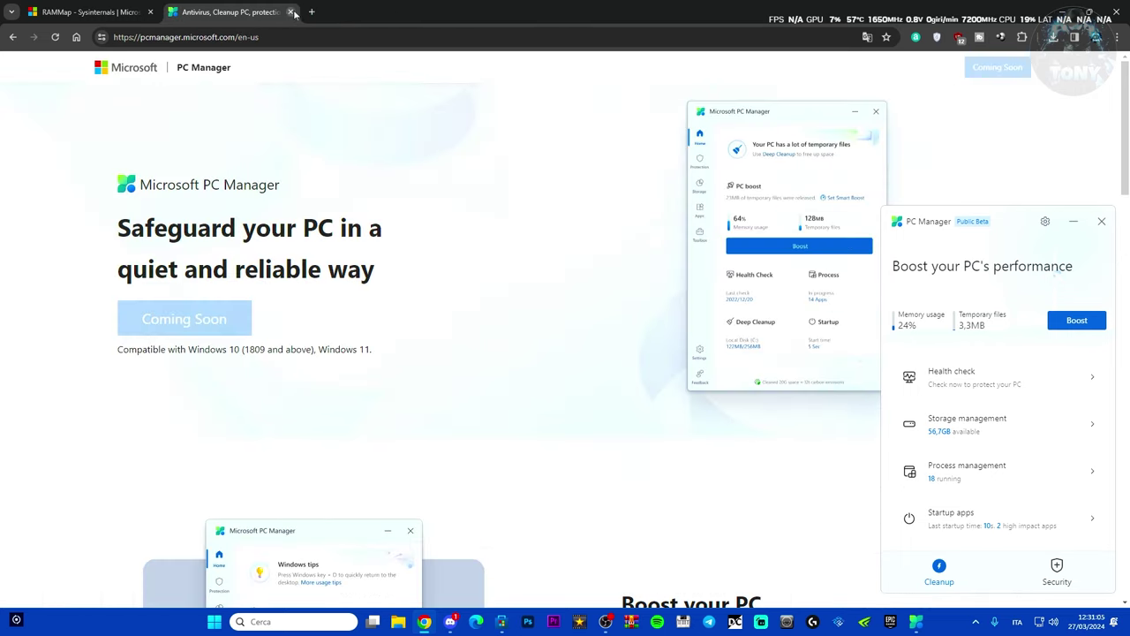
left_click(291, 11)
left_click(1063, 9)
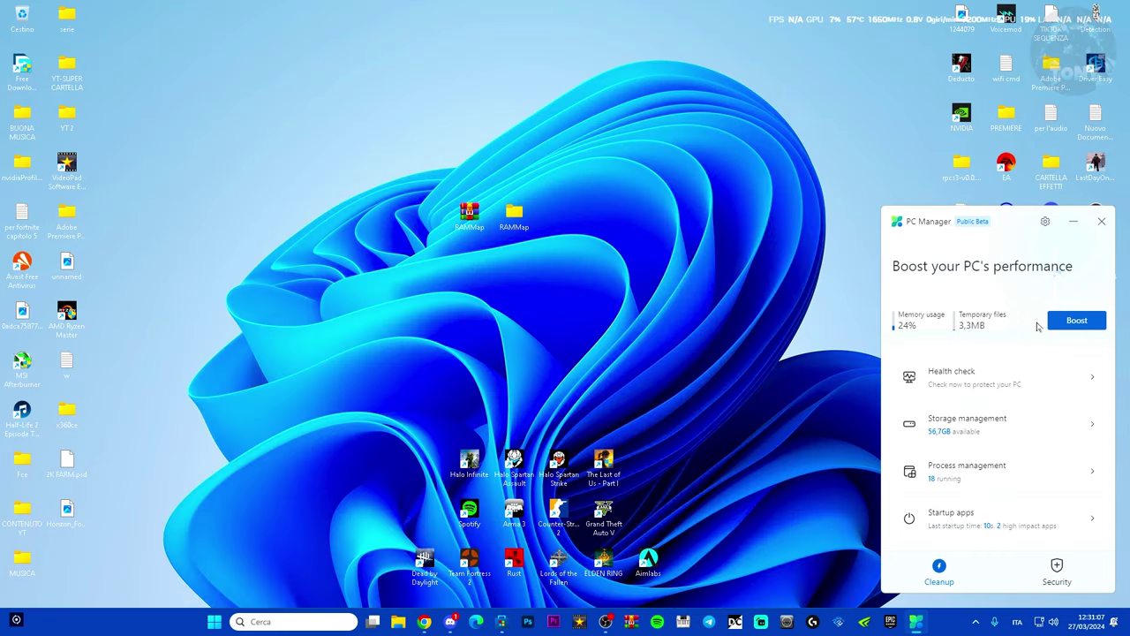
- Boost the PC's performance in PC Manager and review the list of startup apps
left_click(1073, 322)
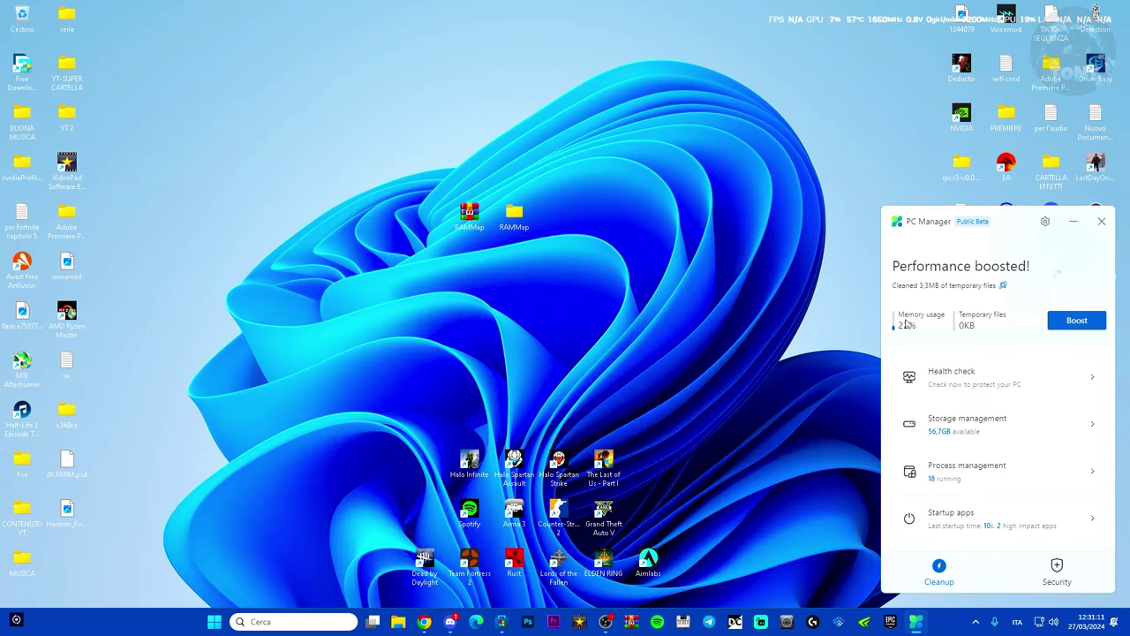
left_click(1018, 527)
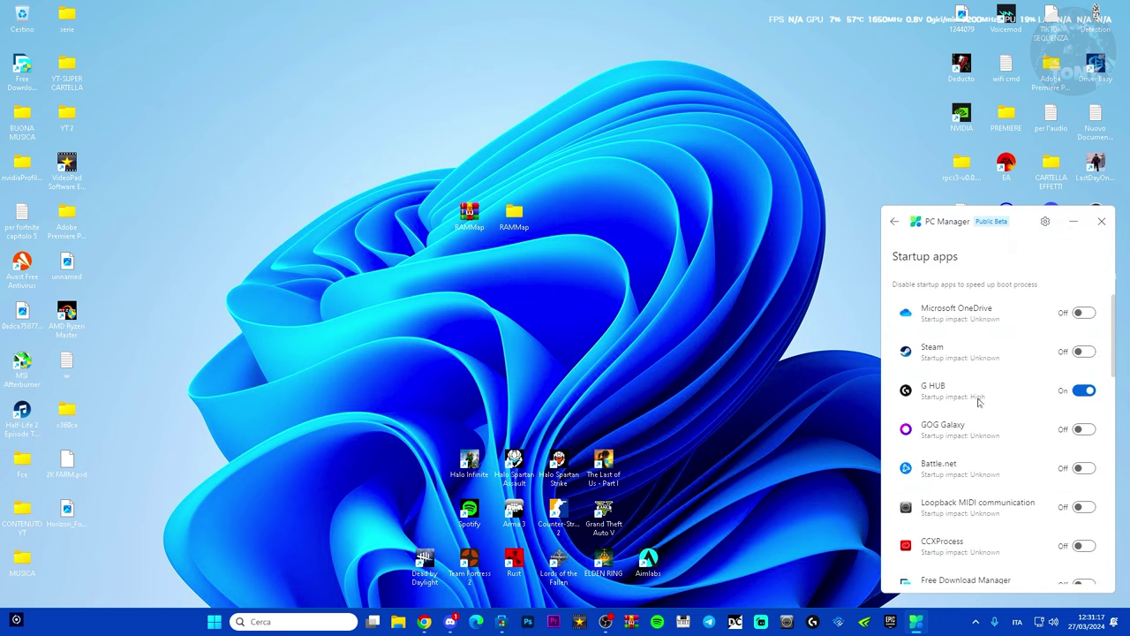
scroll(977, 402, "down", 10)
scroll(977, 402, "up", 8)
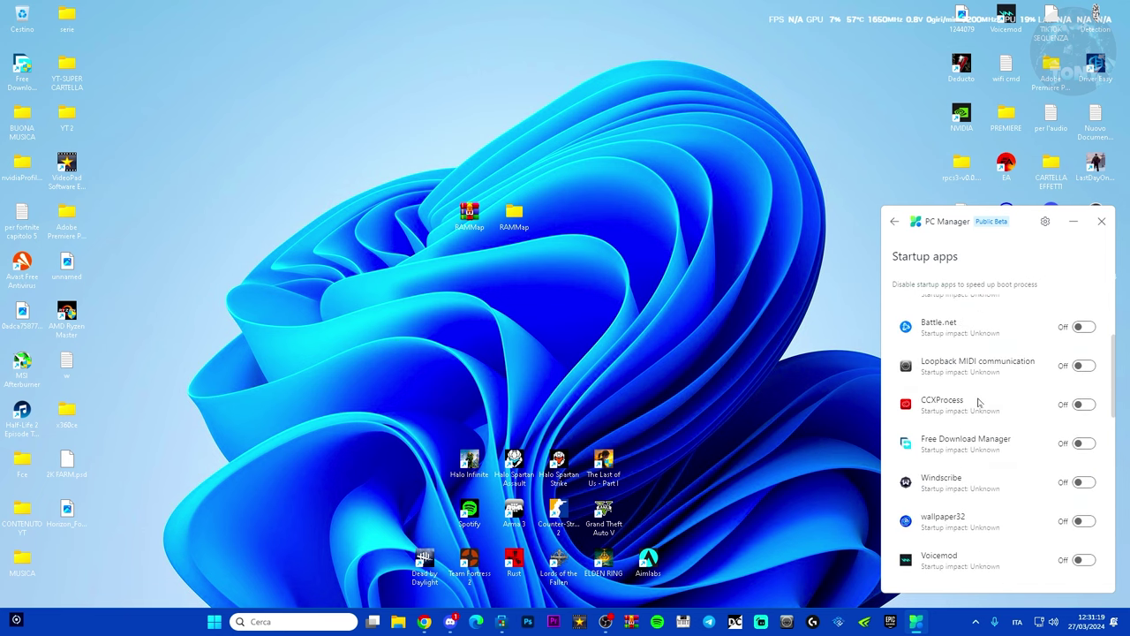
scroll(977, 401, "up", 5)
scroll(977, 401, "down", 3)
left_click(894, 222)
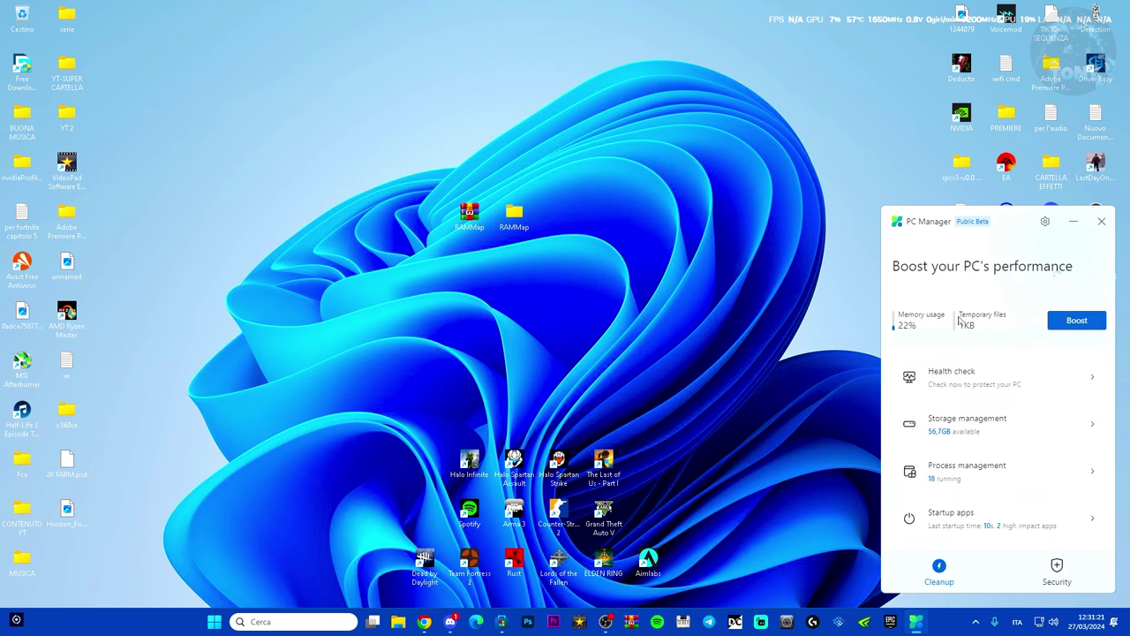
- Run a deep cleanup of the C: drive with Windows Prefetch added to the preselected items
left_click(1044, 434)
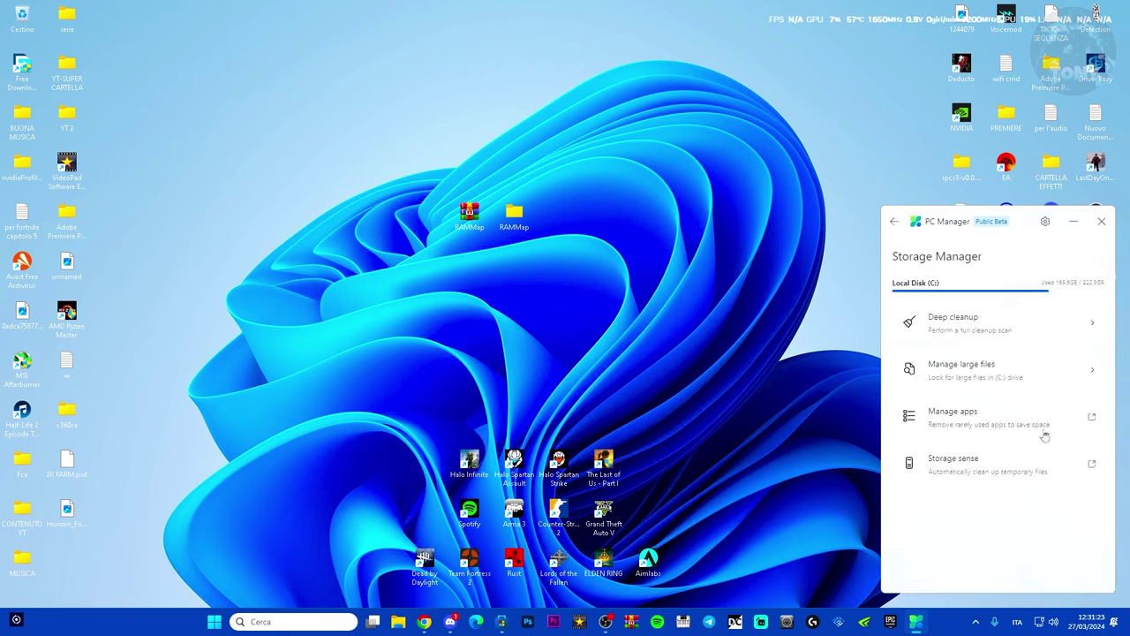
left_click(1004, 329)
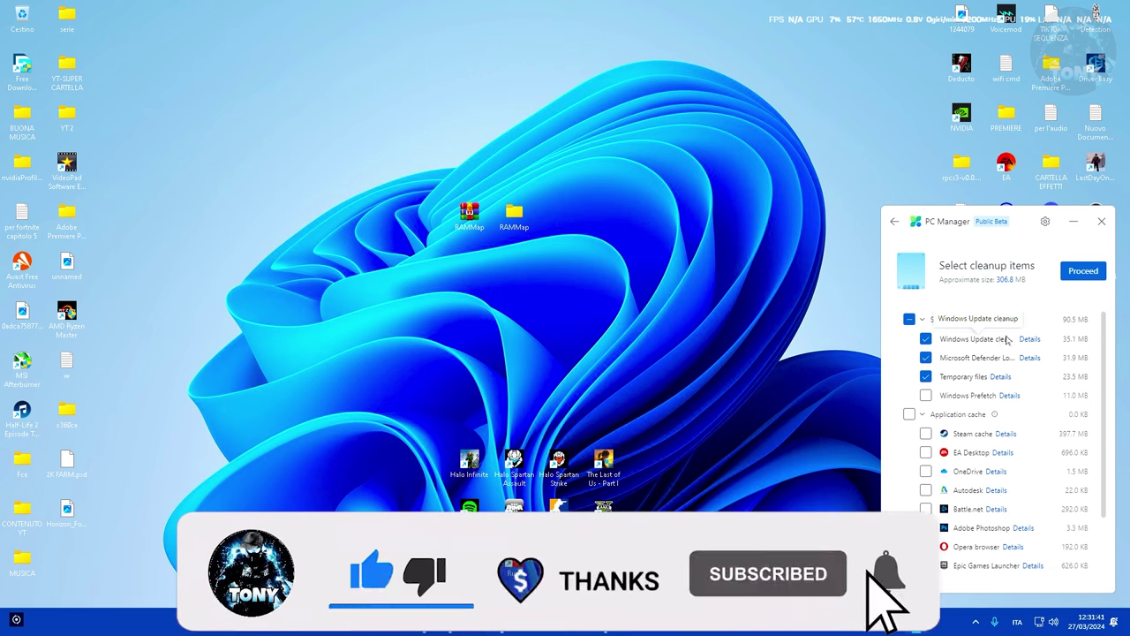
left_click(926, 396)
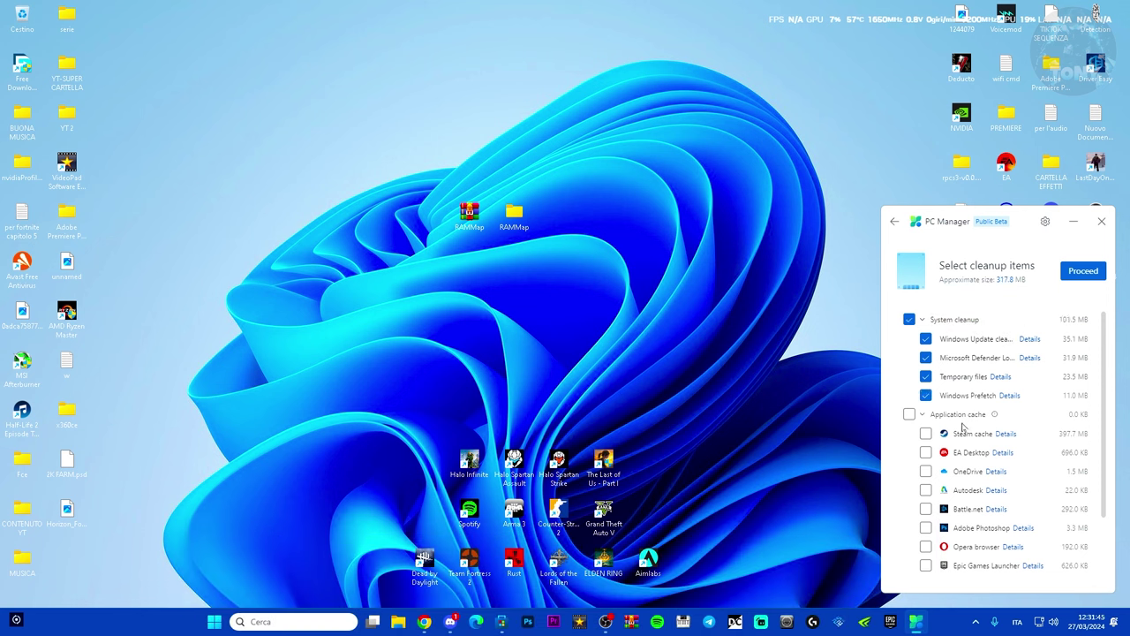
scroll(996, 455, "down", 2)
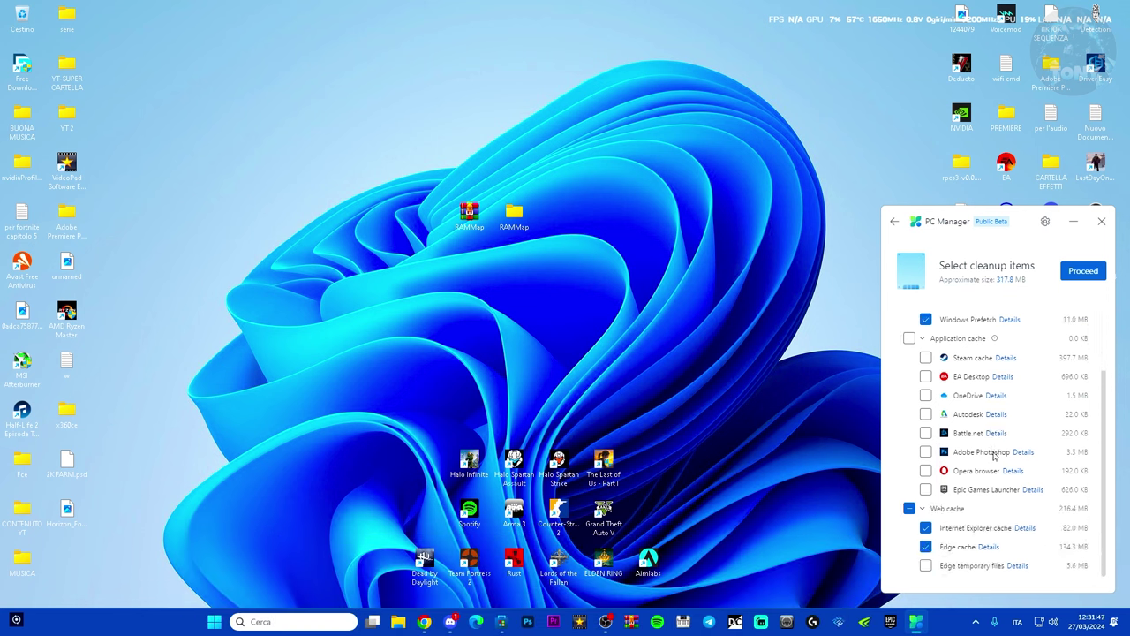
scroll(992, 455, "up", 3)
left_click(1081, 272)
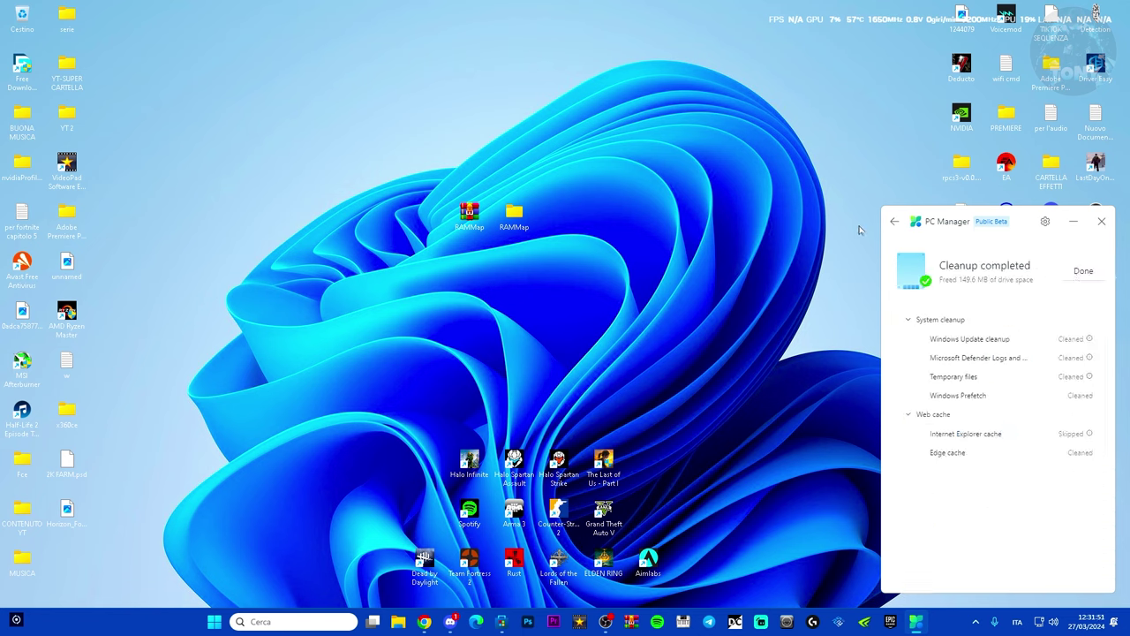
left_click(892, 224)
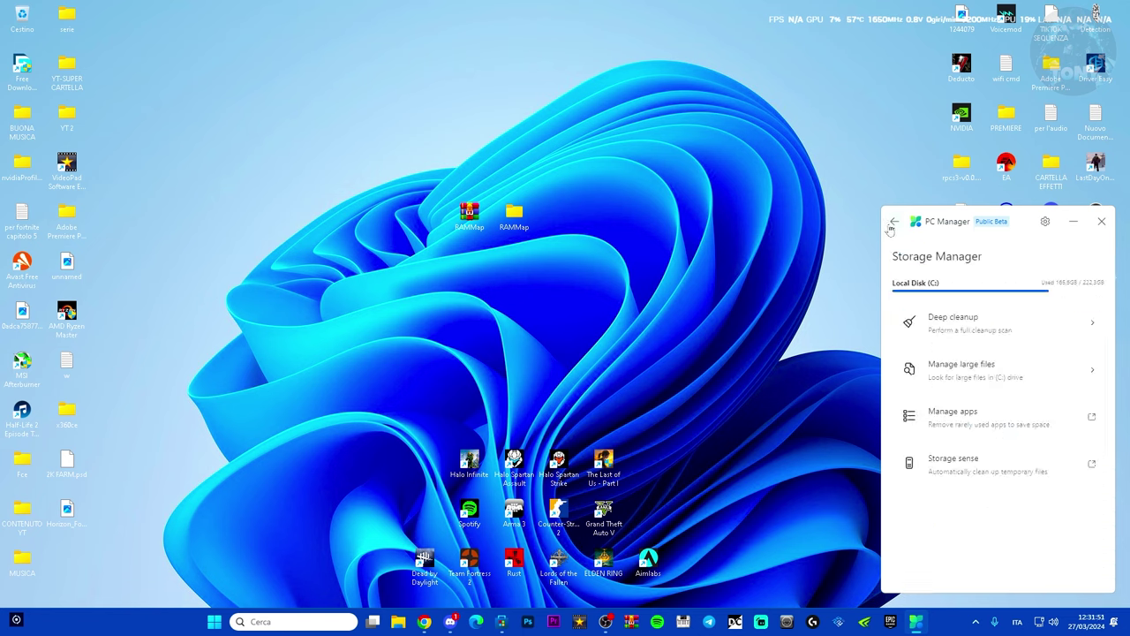
- Check the large-file management option and boost the PC's performance once more
left_click(977, 374)
left_click(896, 222)
left_click(896, 222)
left_click(1064, 321)
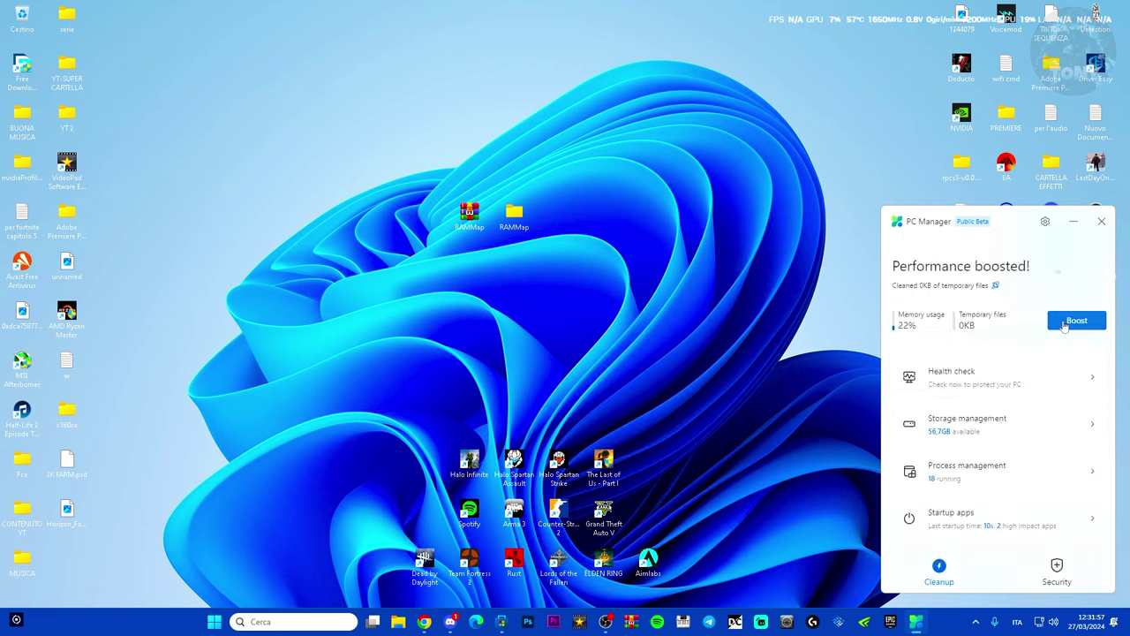
- Review the running processes in PC Manager, end Game Bar Full Trust COM Server and return to the main page
left_click(1002, 470)
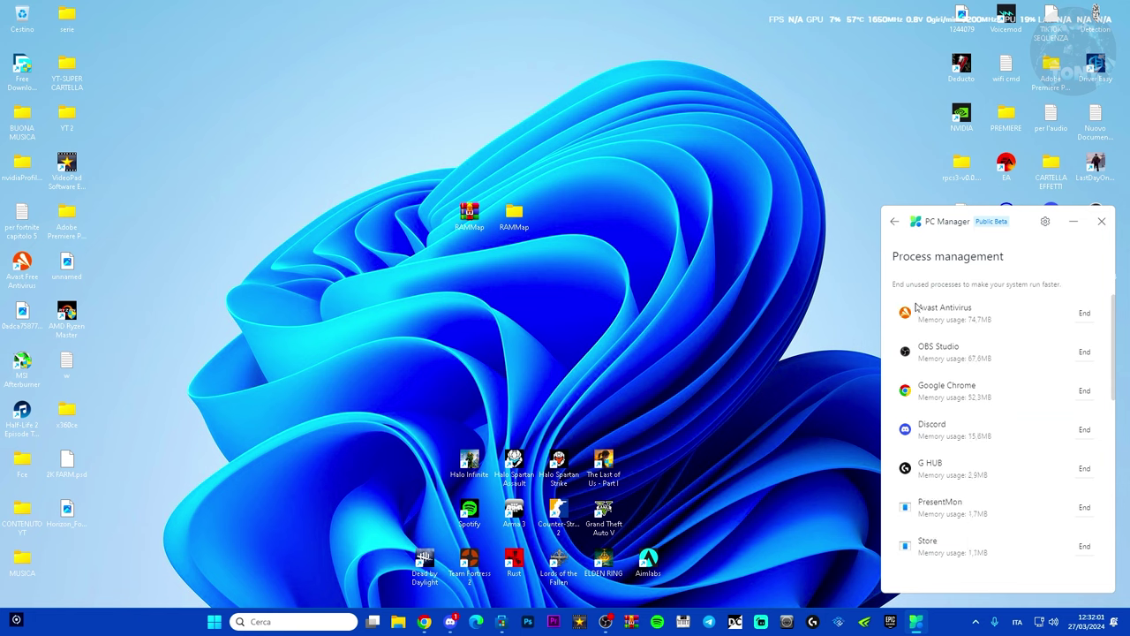
scroll(987, 335, "down", 8)
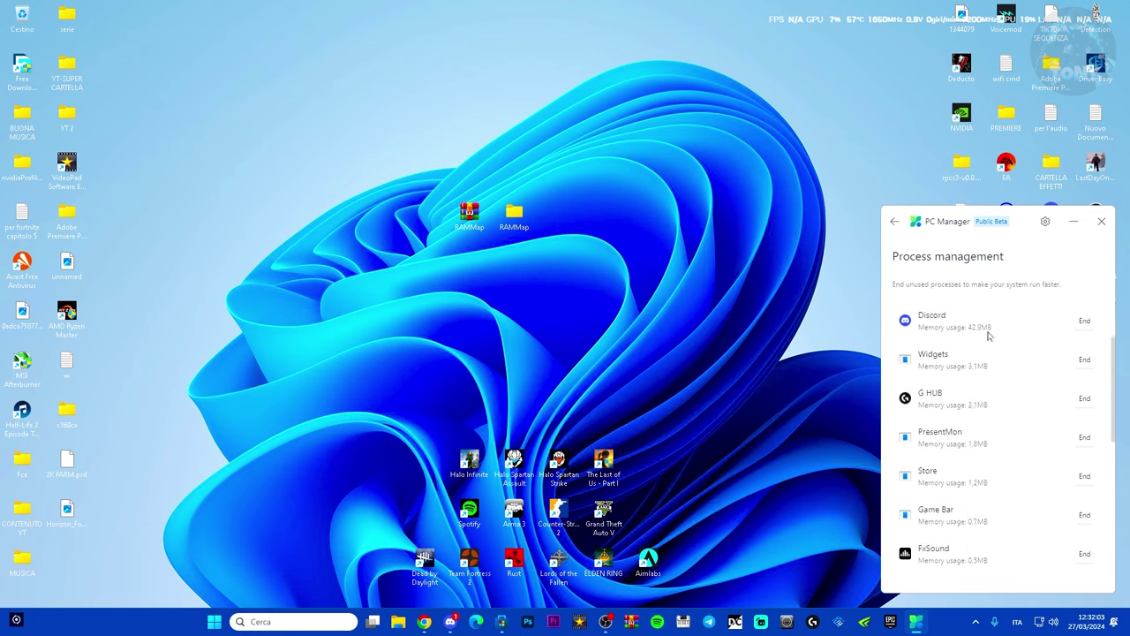
scroll(978, 385, "down", 1)
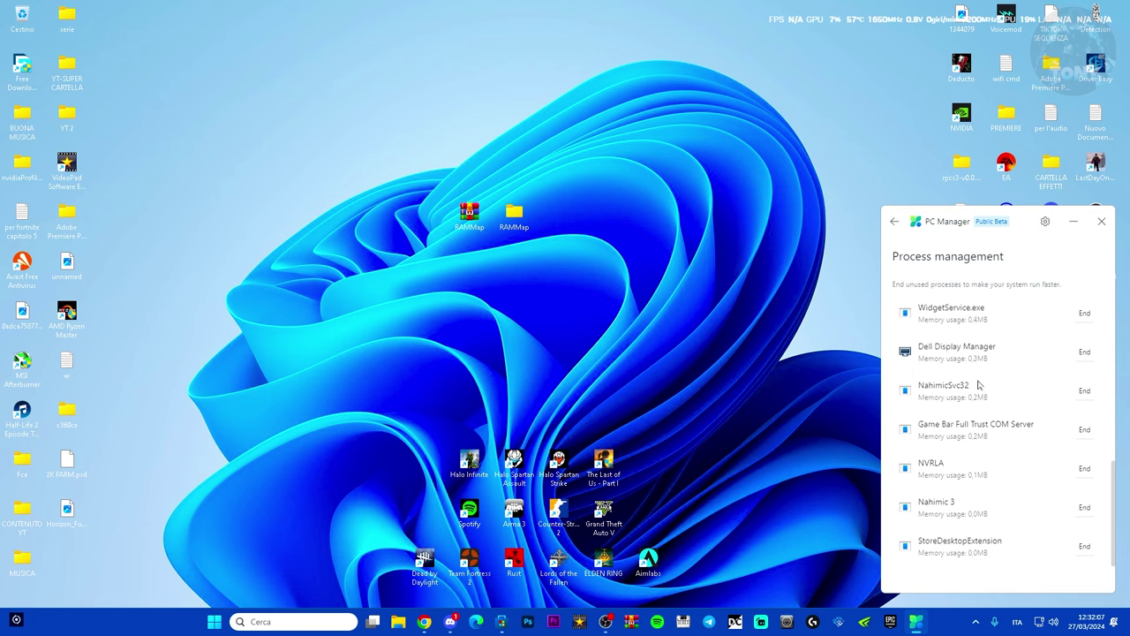
scroll(978, 385, "up", 9)
scroll(978, 385, "down", 9)
scroll(972, 441, "up", 9)
scroll(971, 442, "down", 9)
left_click(1084, 430)
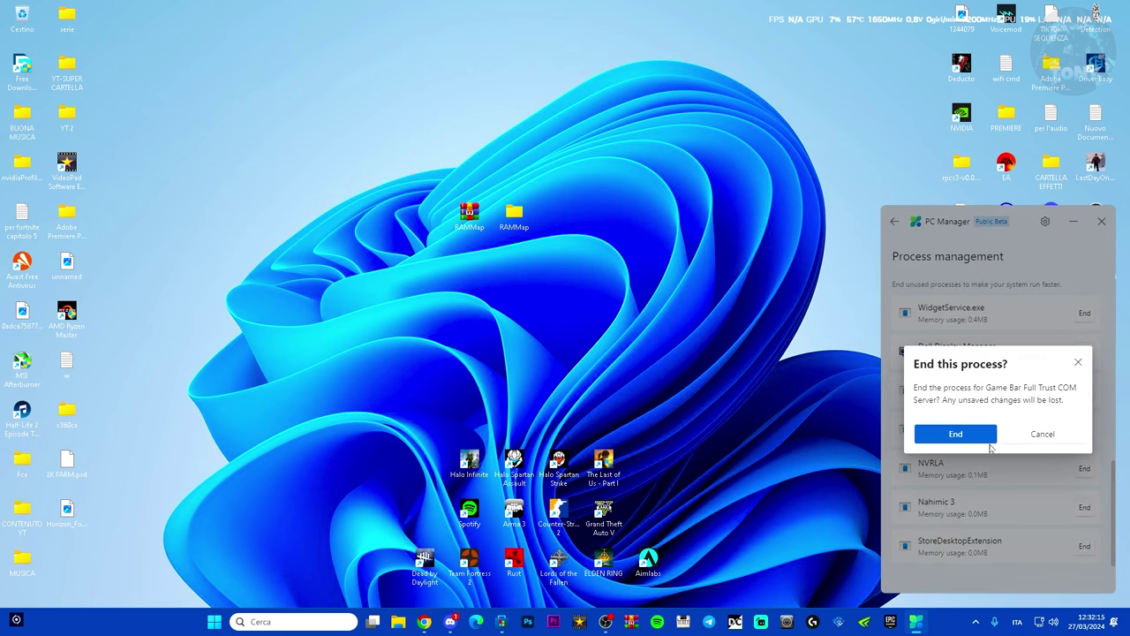
left_click(971, 439)
left_click(894, 221)
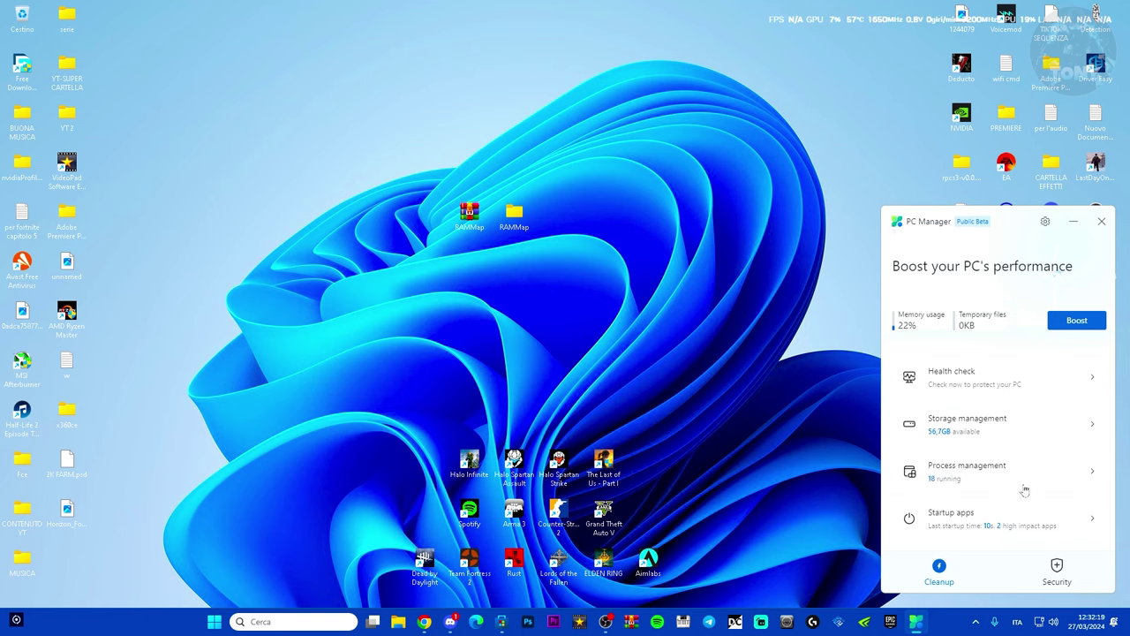
- Start a Microsoft Defender threat scan from PC Manager's security section and minimize the PC Manager window
left_click(1052, 578)
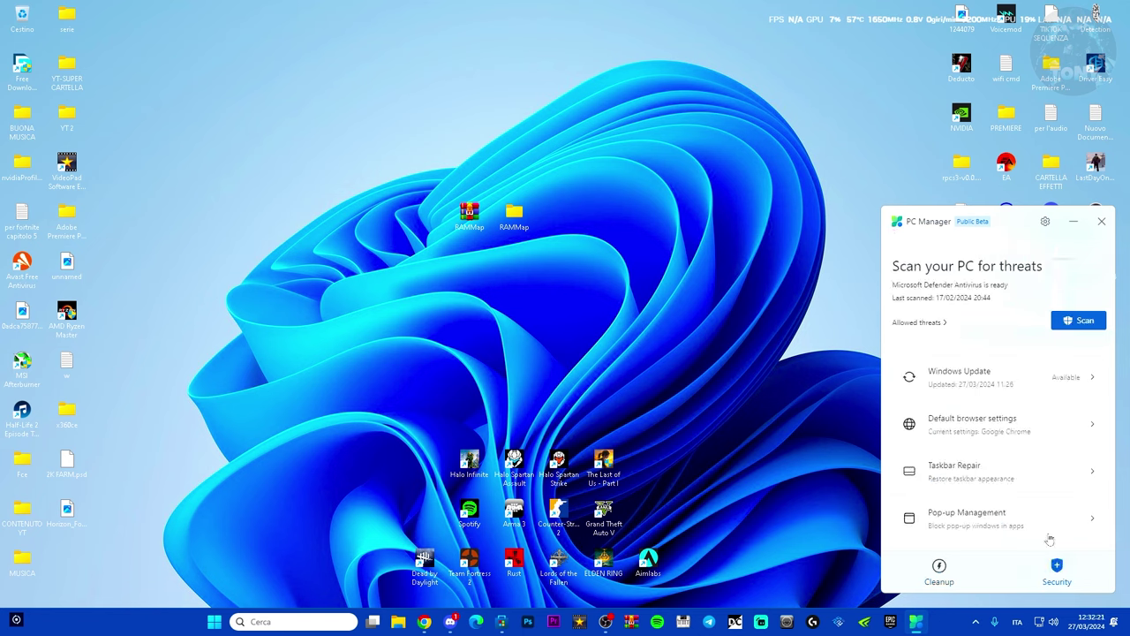
left_click(1070, 323)
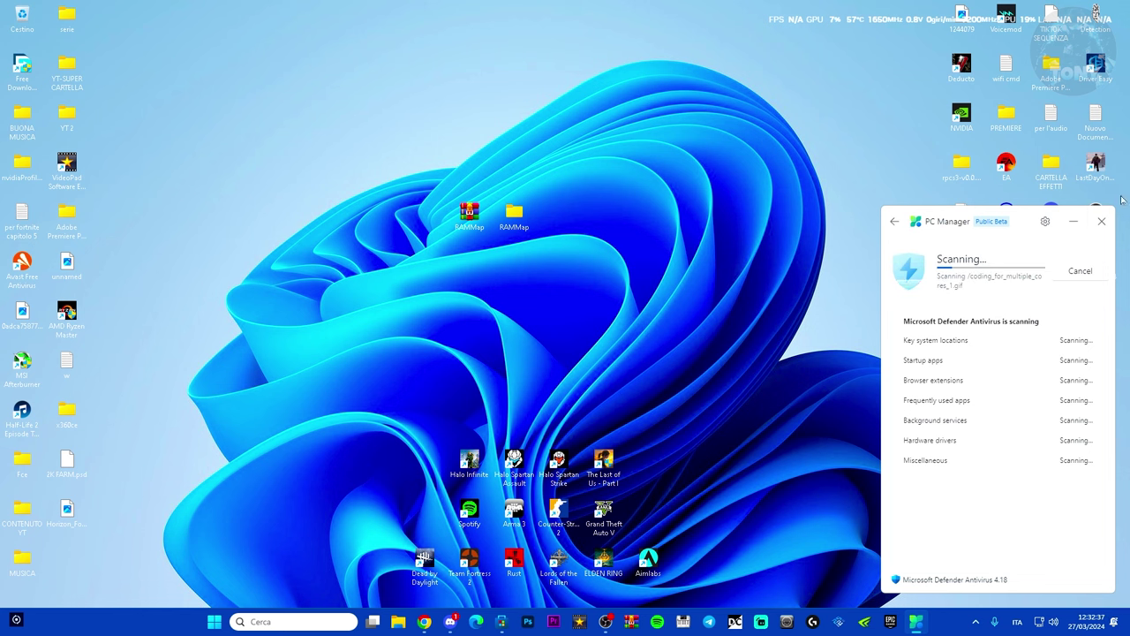
left_click(1073, 222)
- Search Windows for "servizi" and open the Services console
left_click(297, 621)
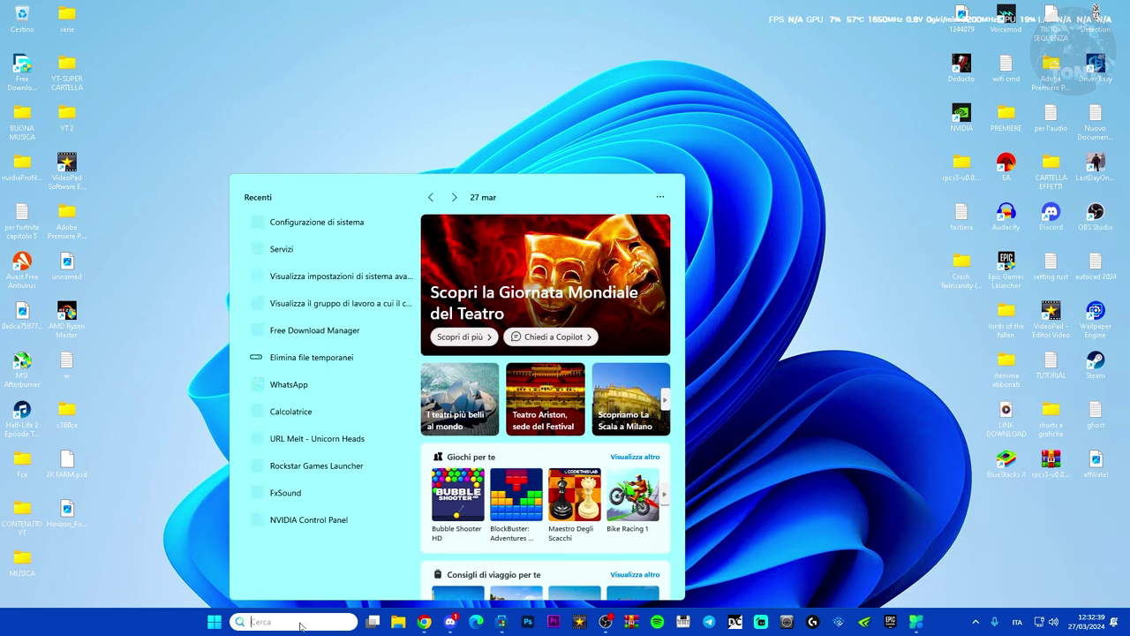
type("servizi")
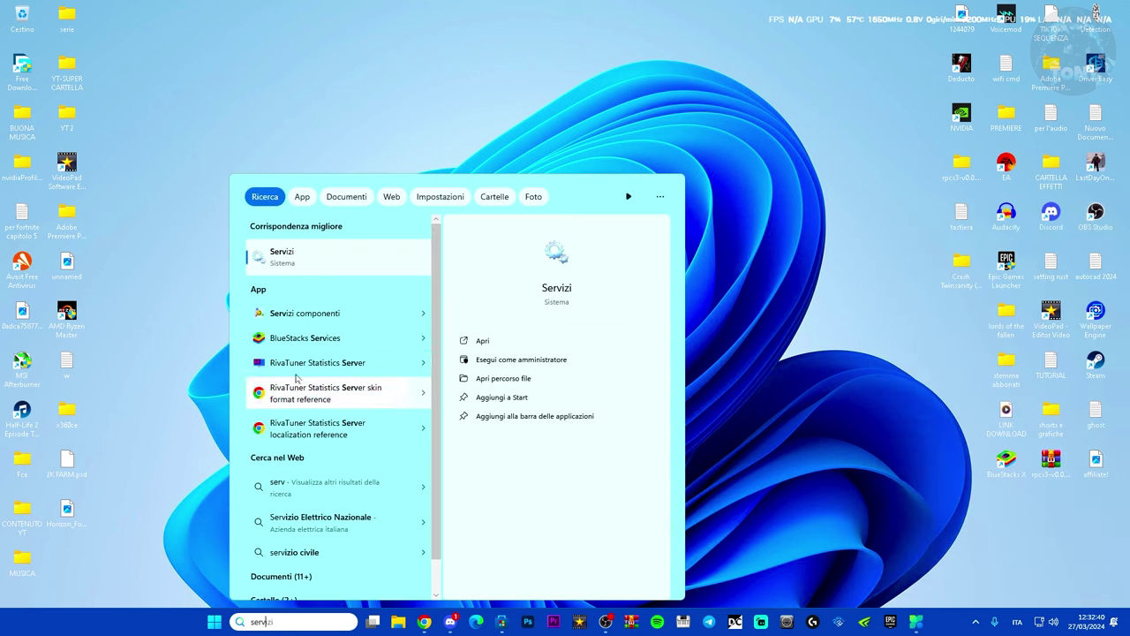
left_click(306, 262)
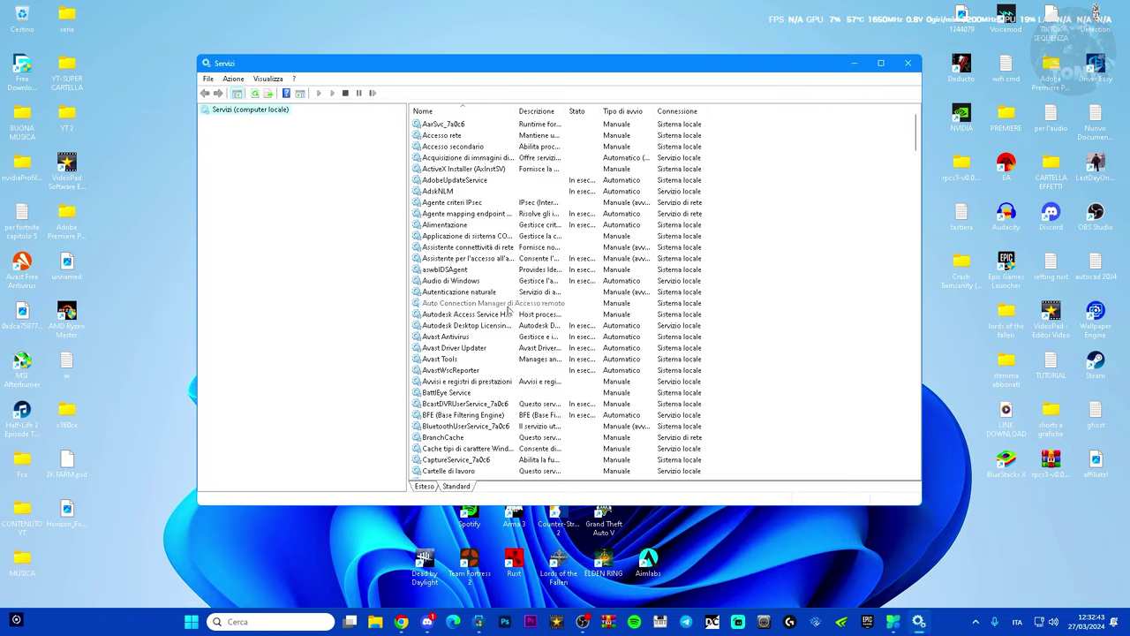
- Set the SysMain service's startup type to Disabilitato, apply the change and close the Services console
scroll(543, 311, "down", 20)
scroll(549, 308, "down", 20)
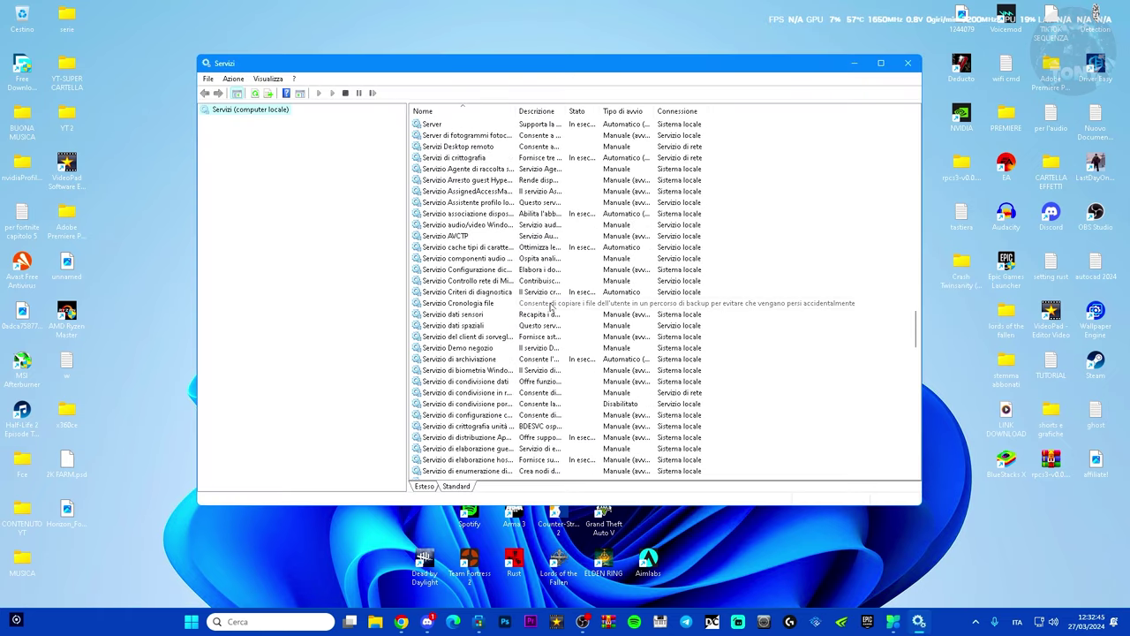
scroll(550, 306, "down", 20)
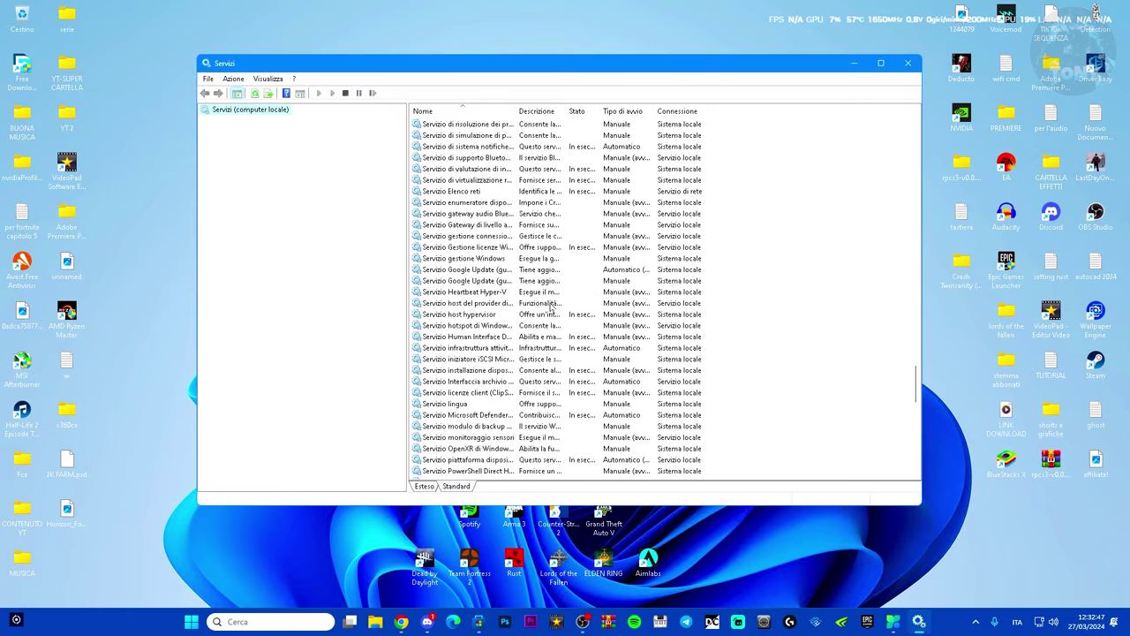
scroll(551, 307, "down", 3)
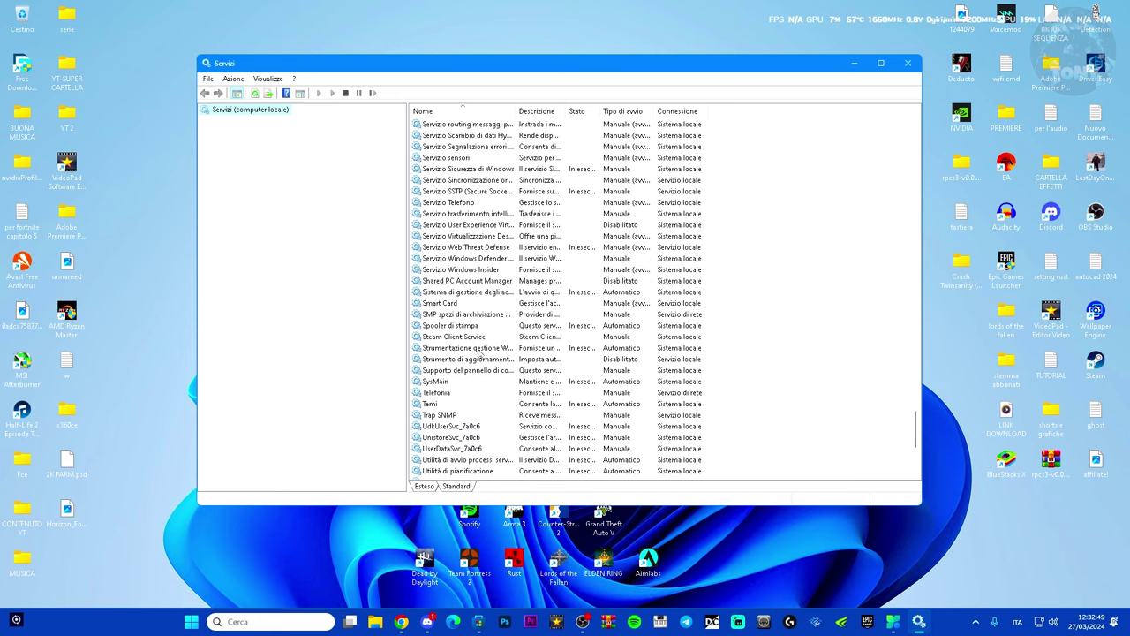
left_click(433, 380)
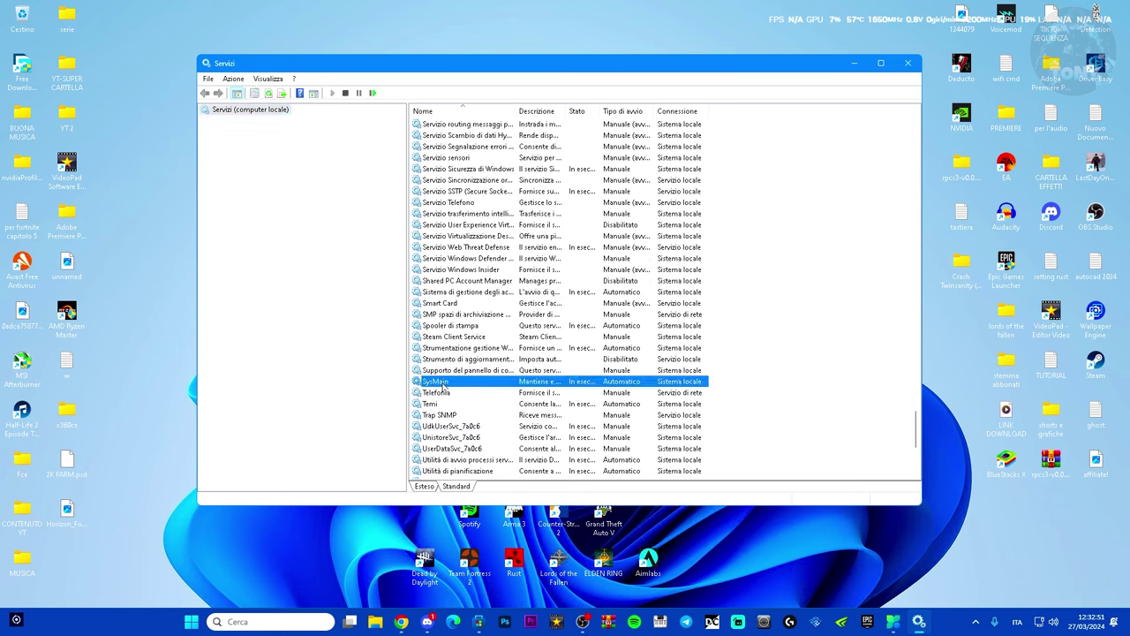
double_click(459, 385)
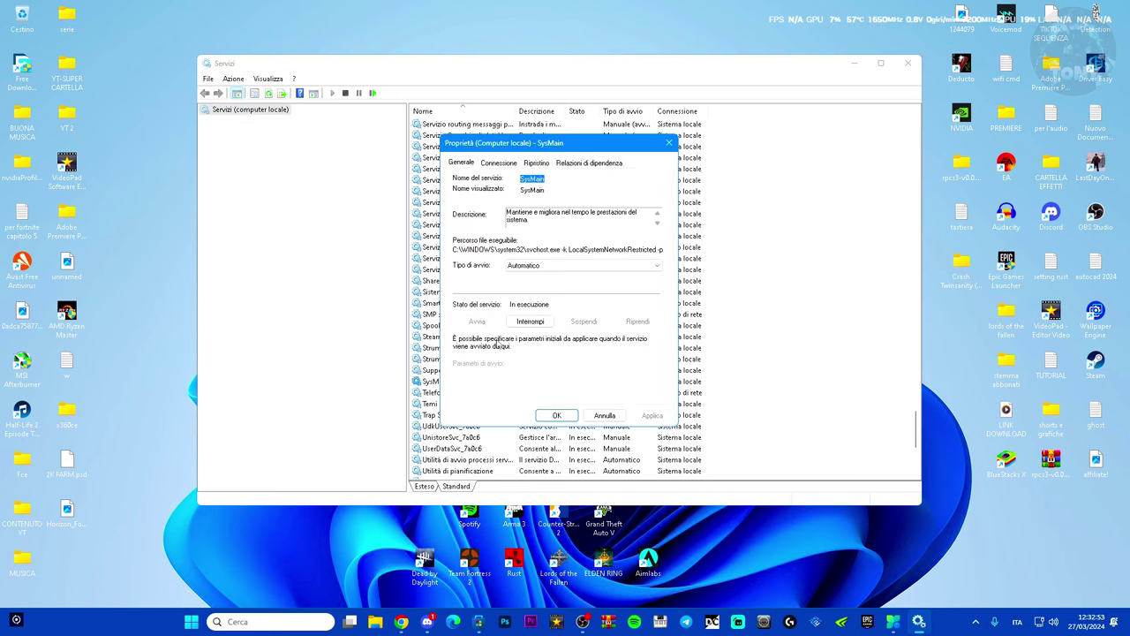
left_click(549, 266)
left_click(534, 298)
left_click(651, 415)
left_click(556, 415)
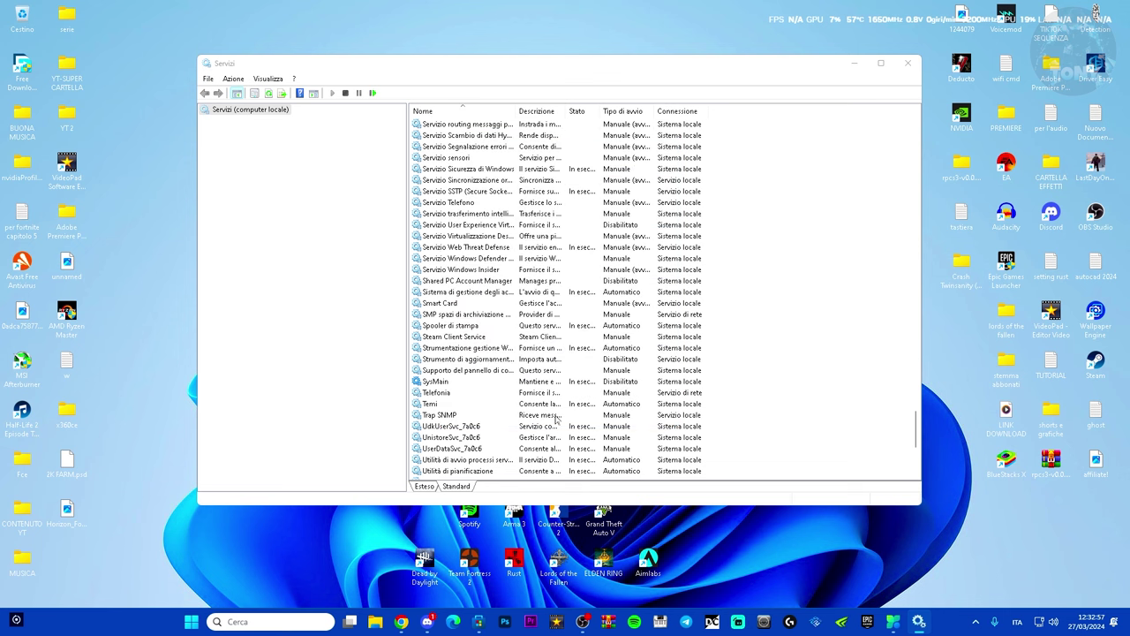
left_click(908, 63)
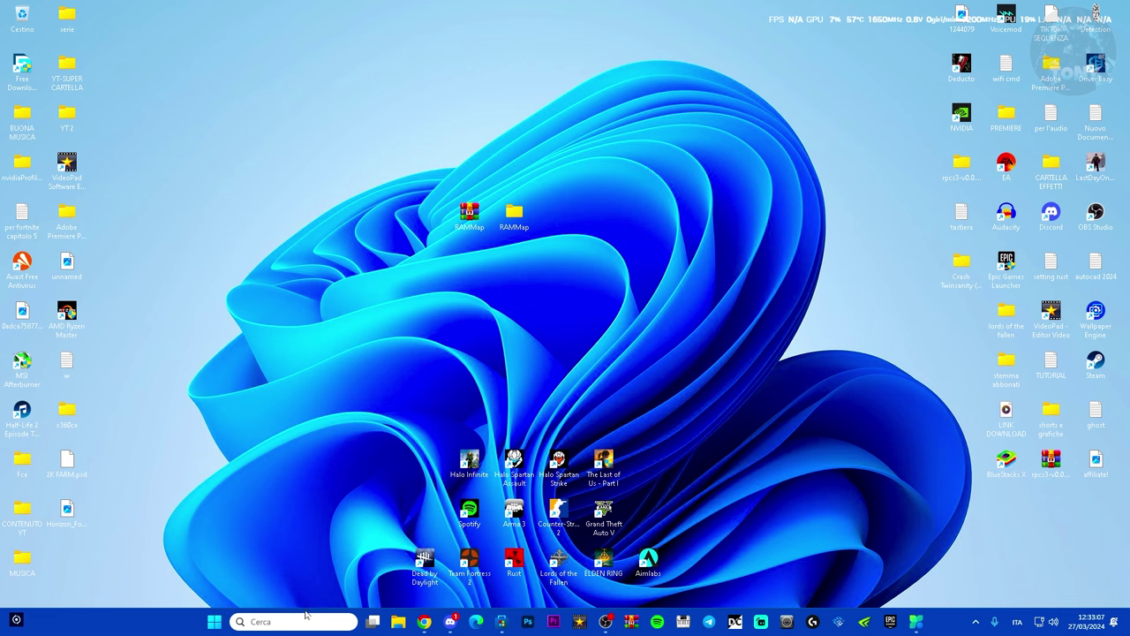
- Open Windows settings and check the visual effects options under Accessibilità, including transparency and animation effects
right_click(209, 623)
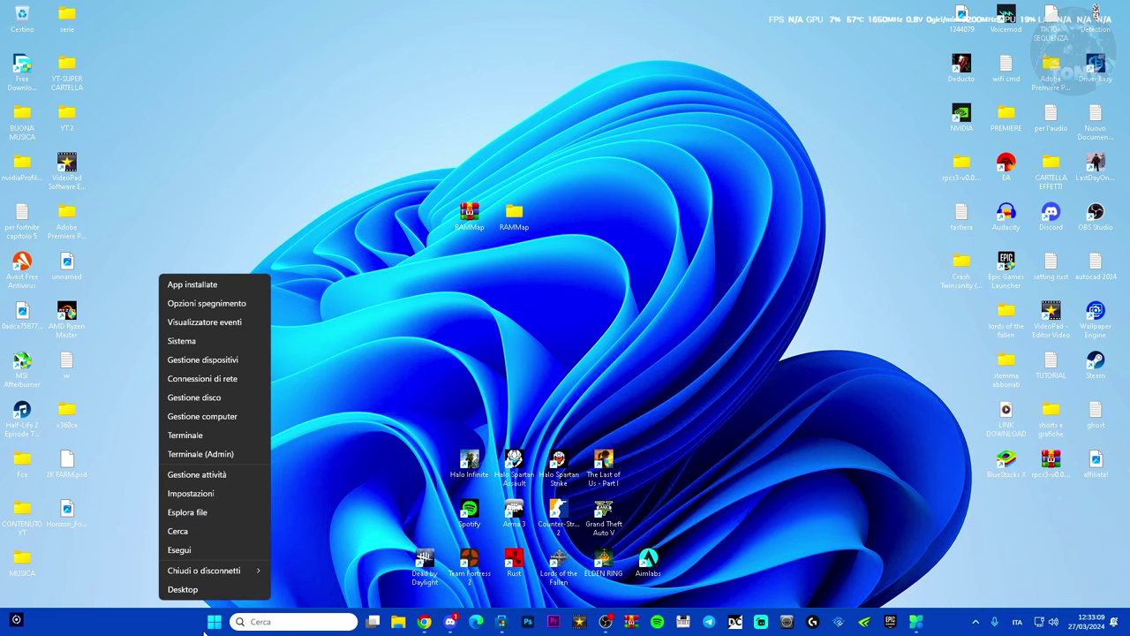
left_click(184, 344)
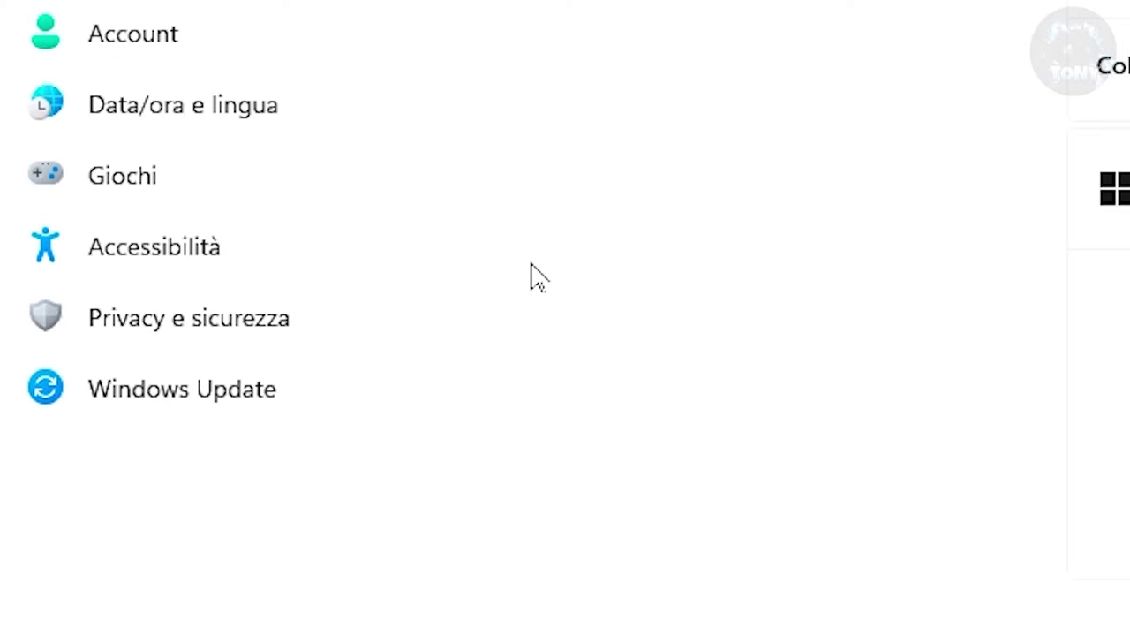
left_click(197, 249)
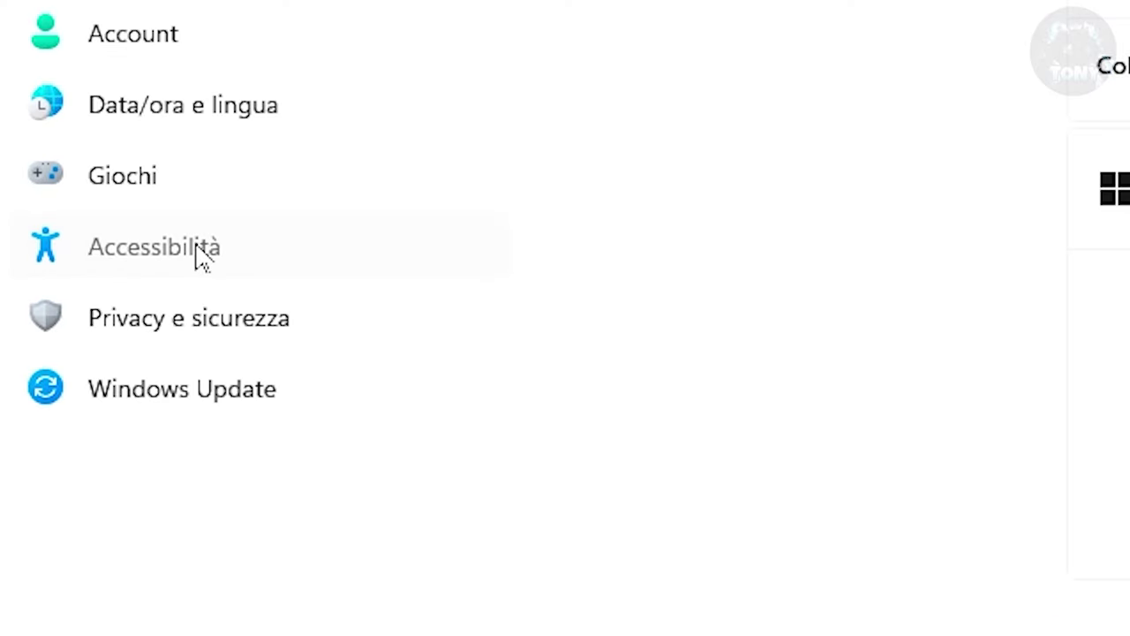
left_click(547, 206)
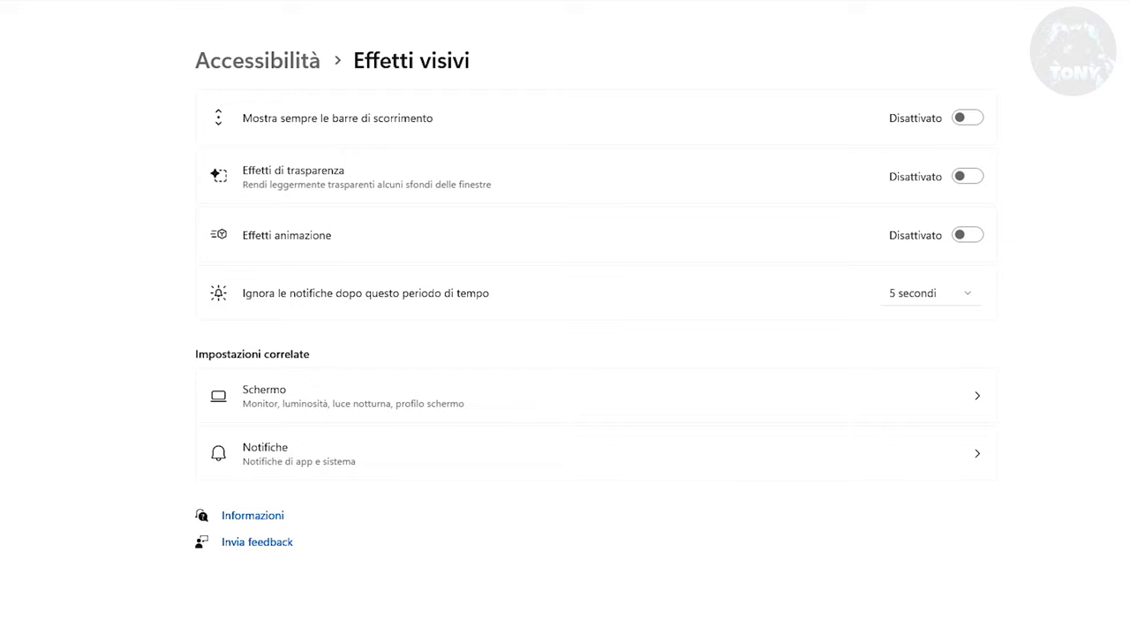
key("alt+Left")
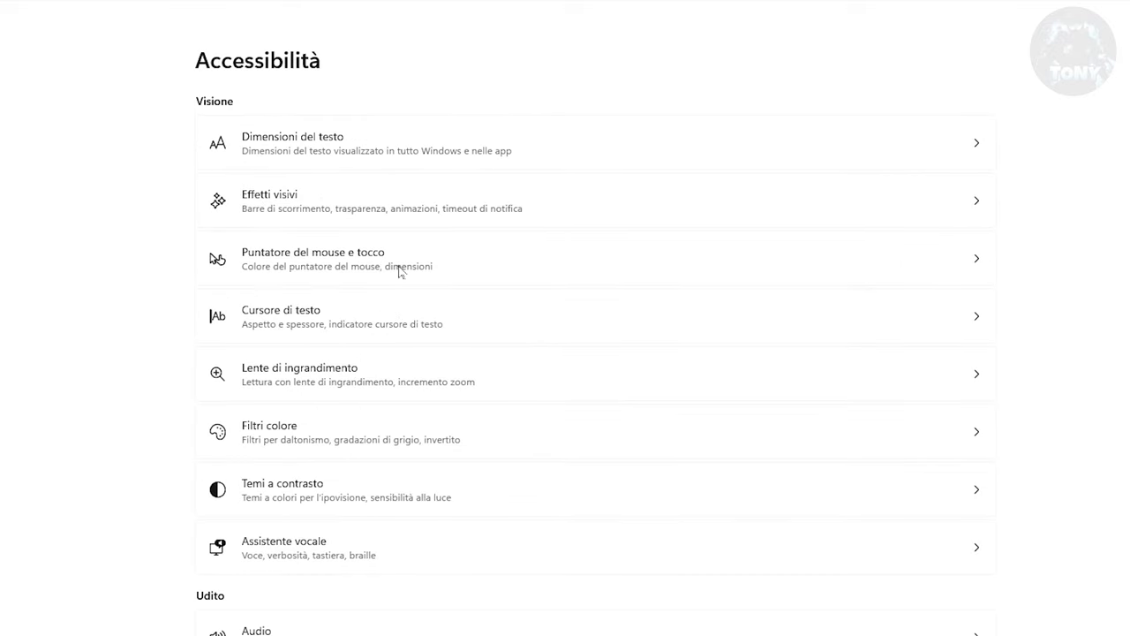
- Check the text size setting in Accessibilità and open the Assistente vocale settings
left_click(402, 150)
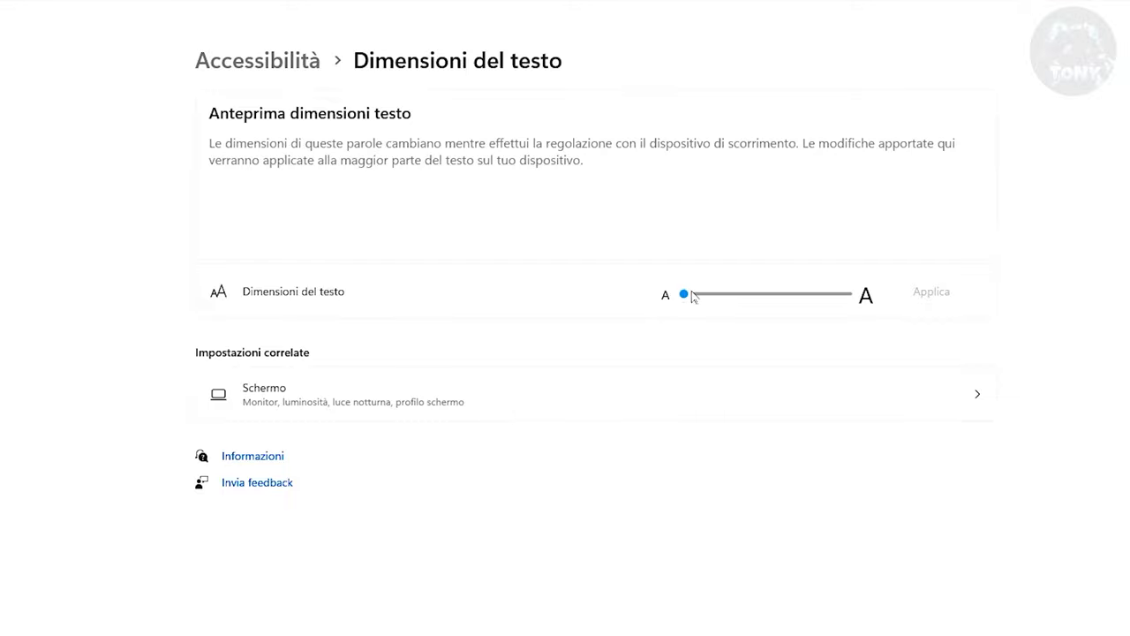
mouse_move(686, 294)
left_mouse_down()
mouse_move(765, 300)
mouse_move(684, 294)
left_mouse_up()
key("alt+Left")
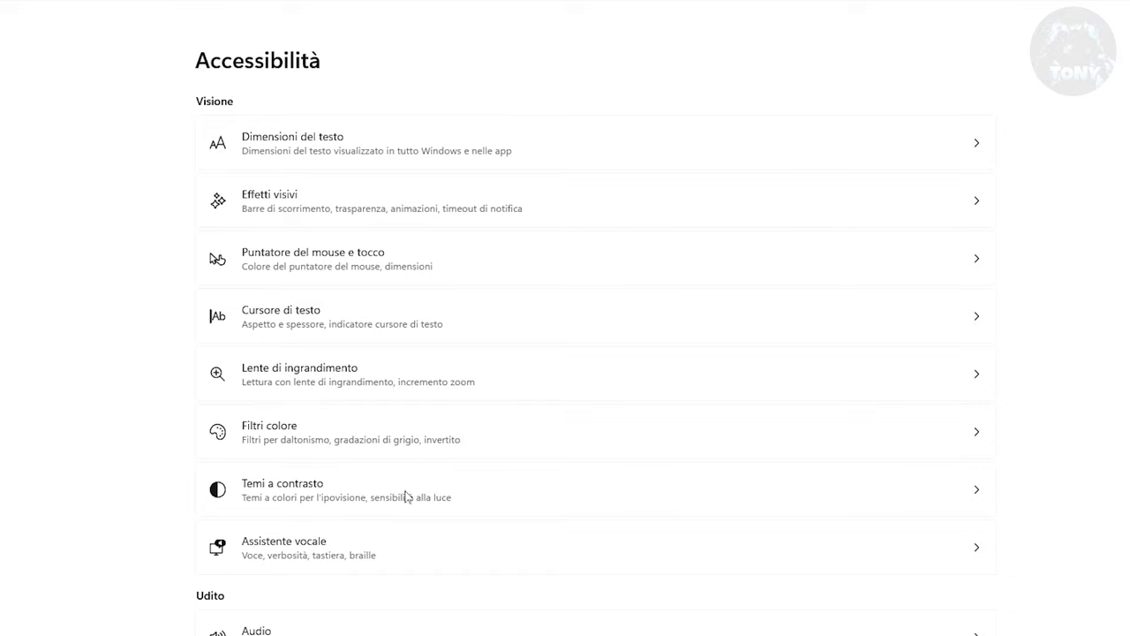
left_click(392, 564)
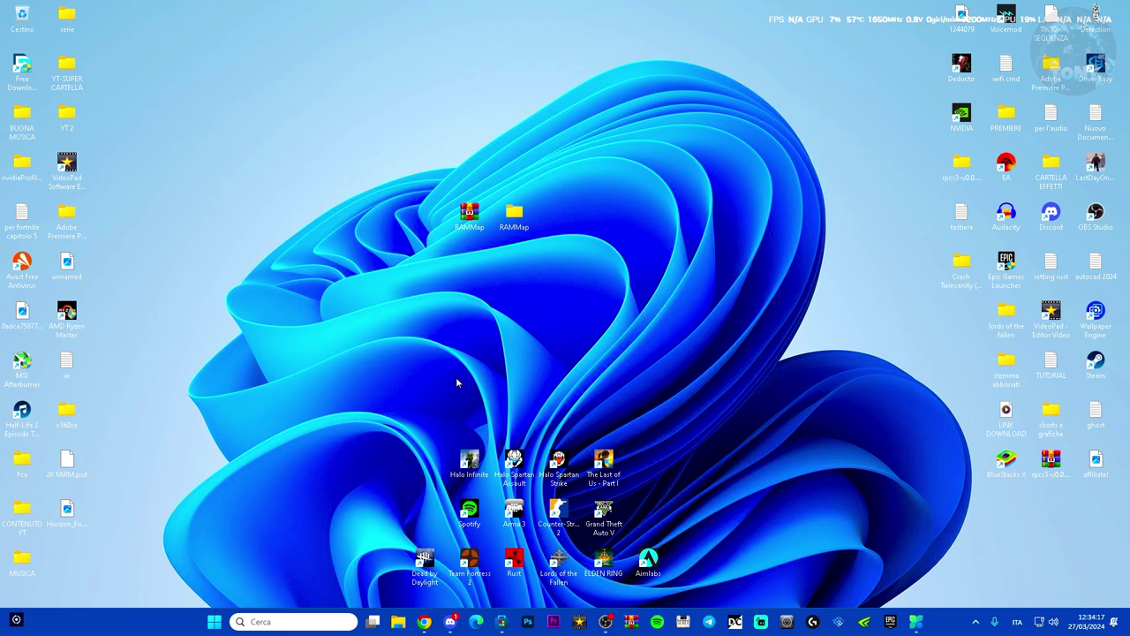
- Open the user's temporary files folder by running %temp% from the Esegui dialog
key("super+r")
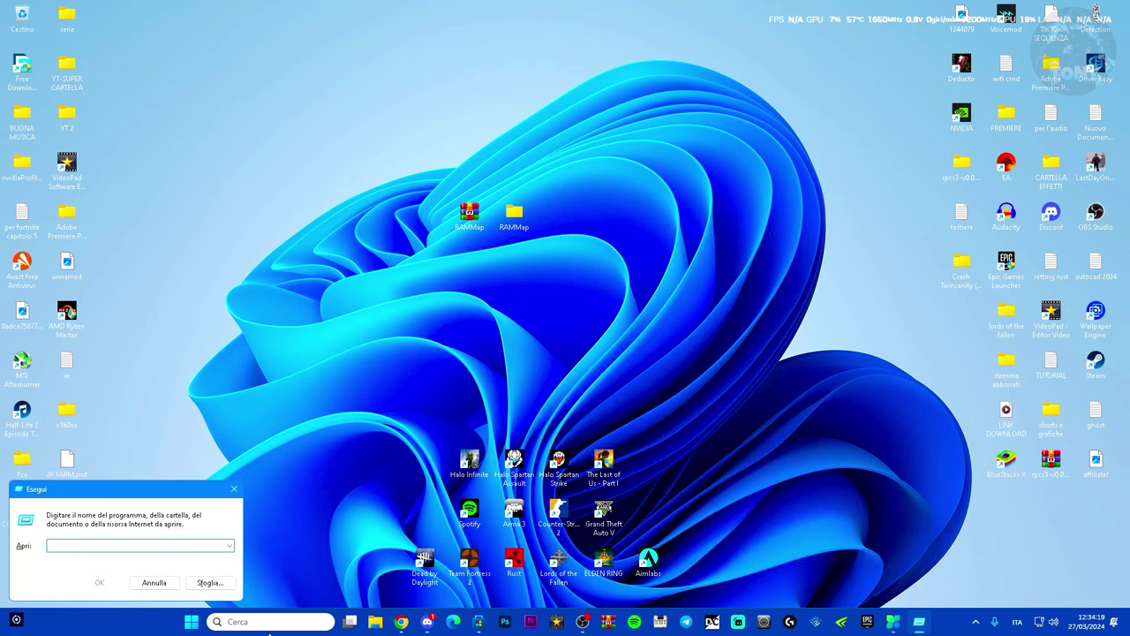
left_click(269, 628)
type("esegui")
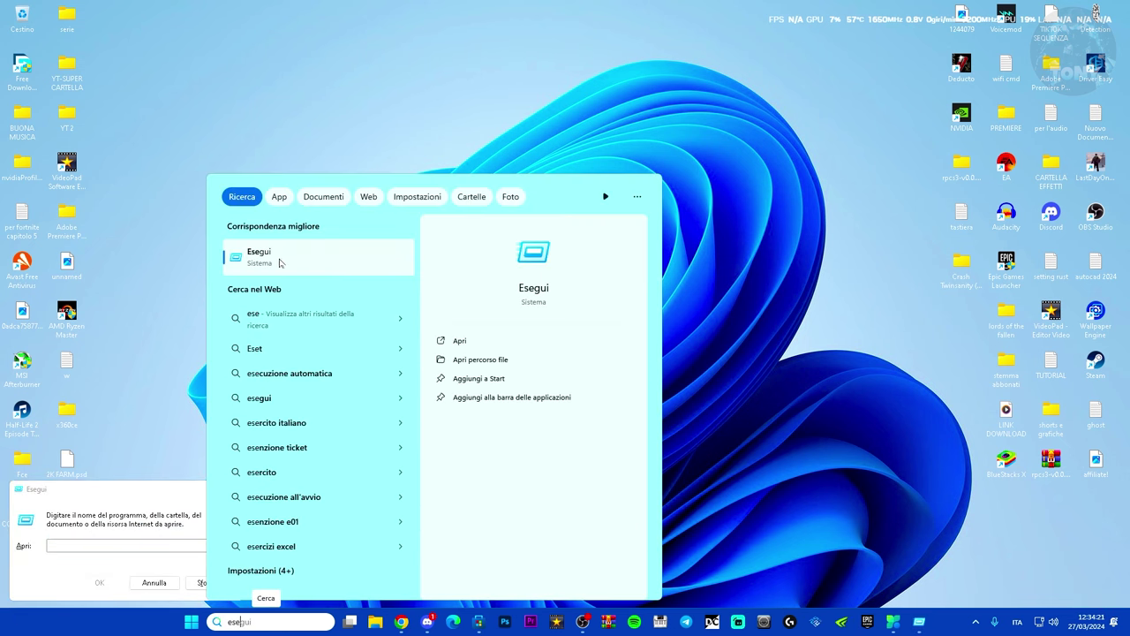
left_click(156, 293)
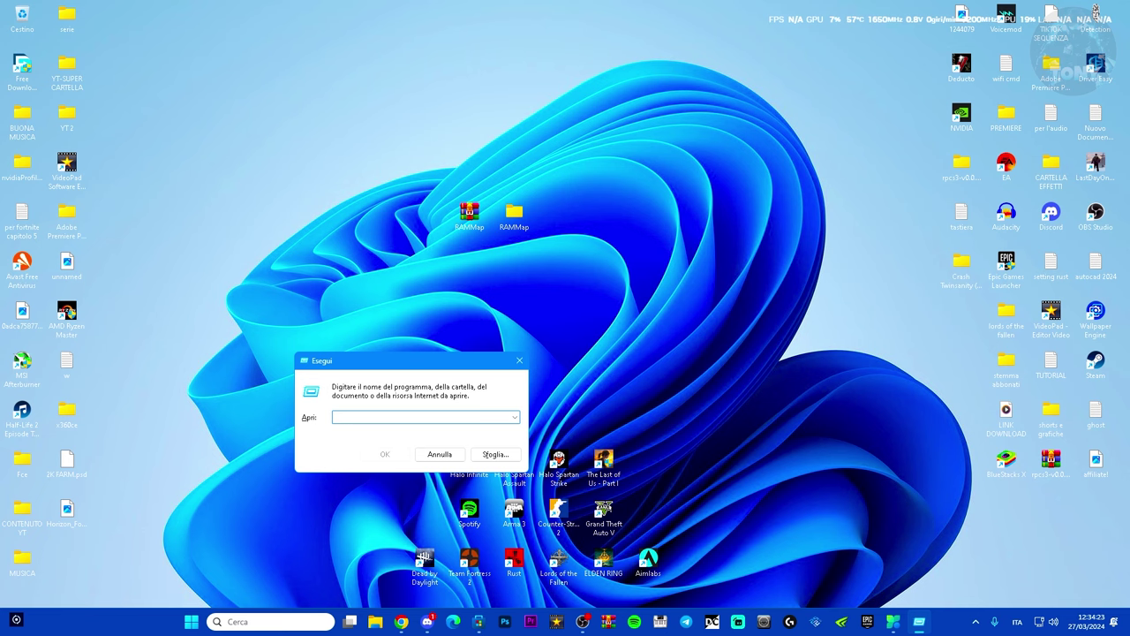
type("%temp%")
key("Return")
- Look through the Temp folder's contents, try selecting all the items, clear the selection and close the folder
scroll(701, 303, "down", 20)
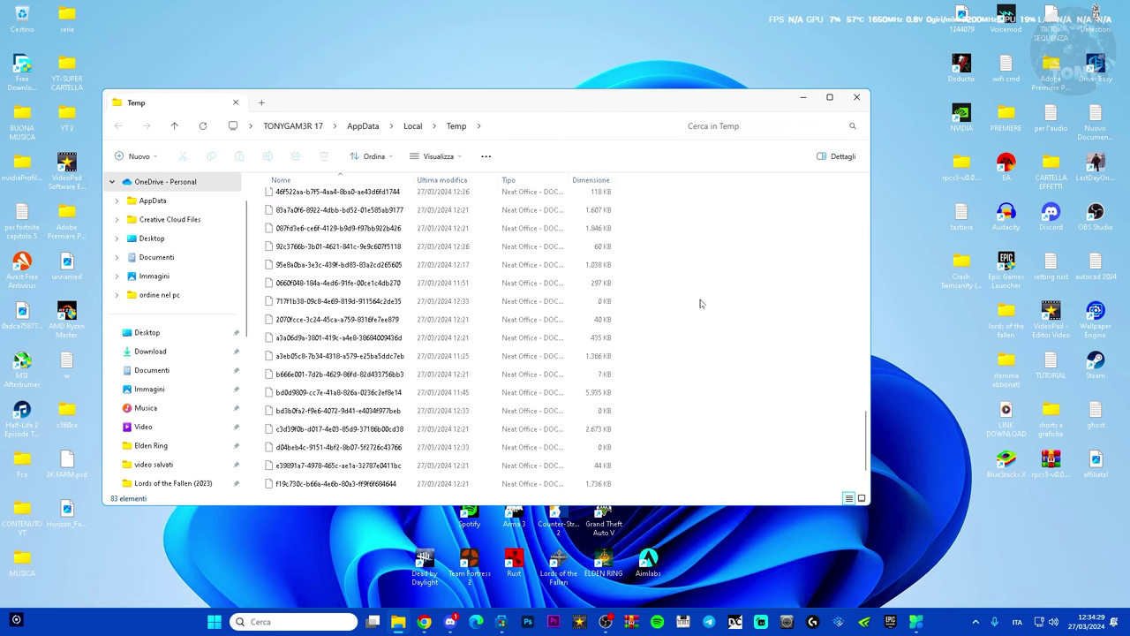
scroll(691, 283, "up", 20)
scroll(685, 318, "down", 20)
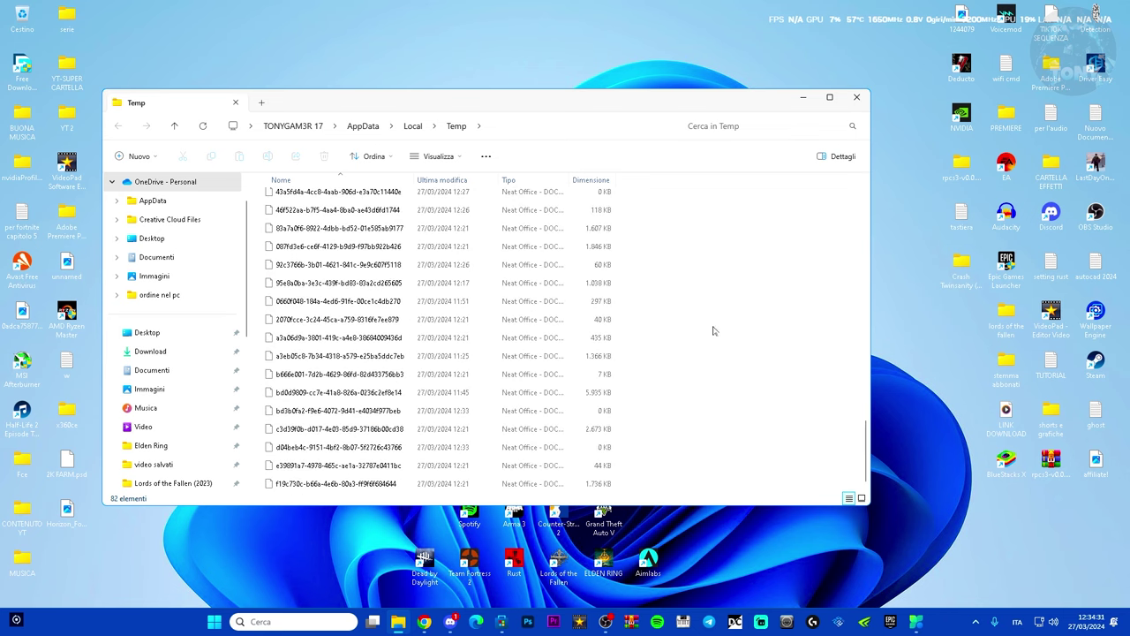
key("ctrl+a")
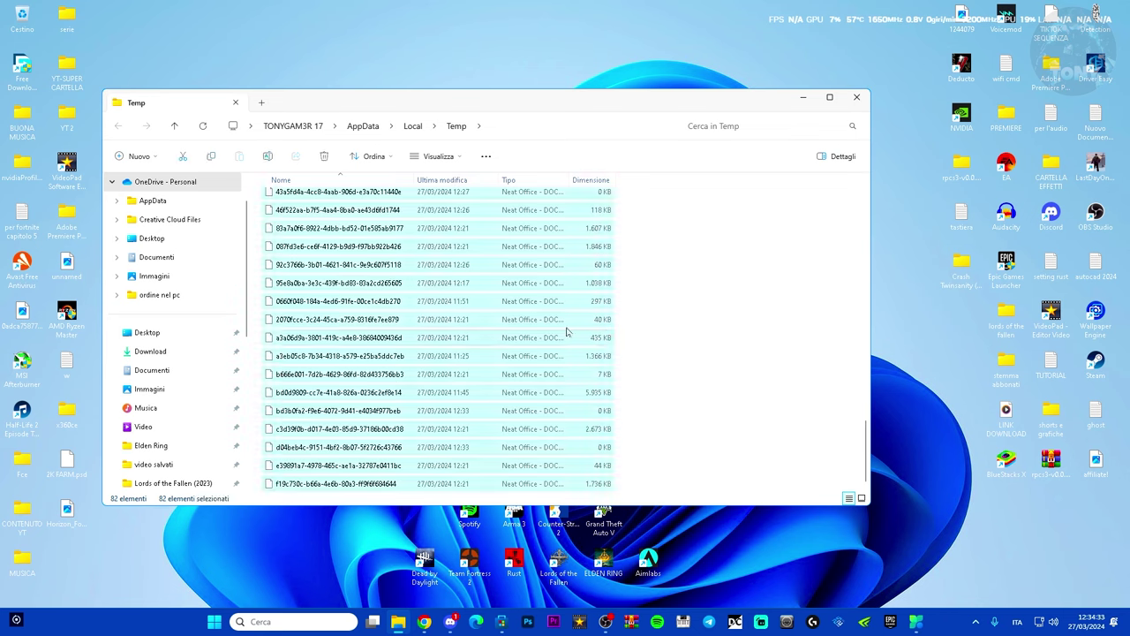
right_click(343, 302)
left_click(712, 409)
scroll(711, 402, "up", 20)
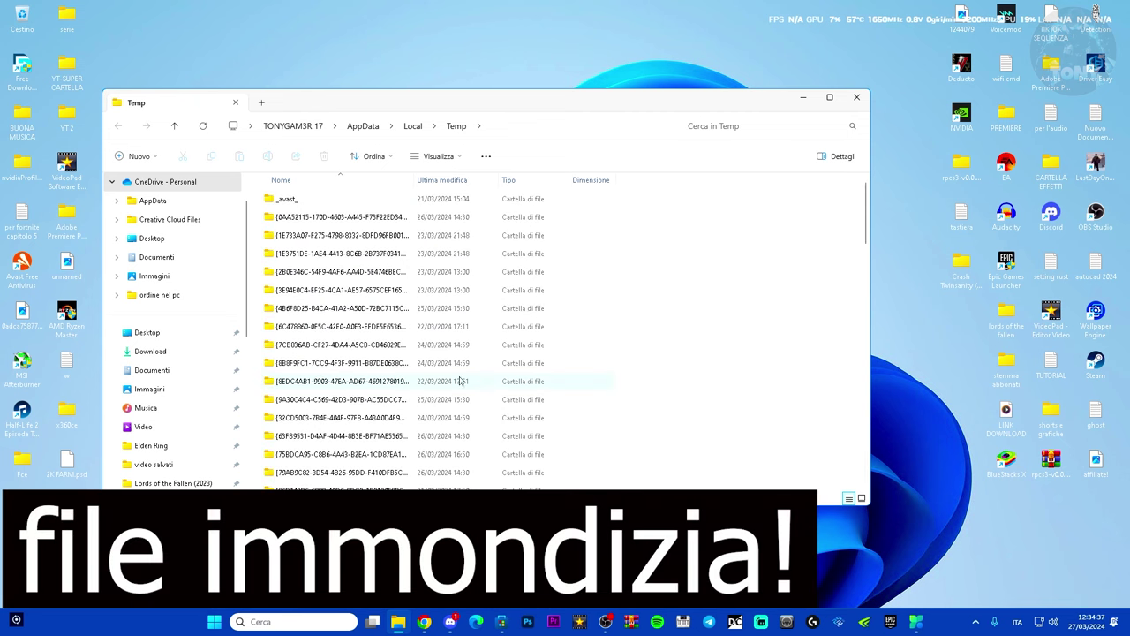
scroll(476, 393, "down", 20)
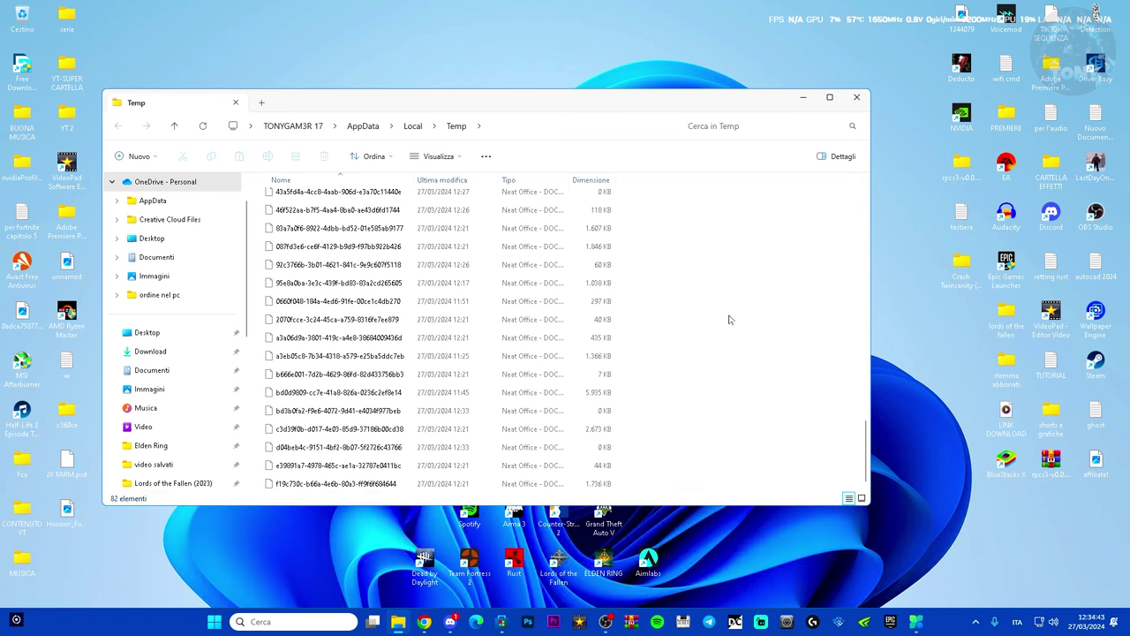
scroll(727, 327, "up", 20)
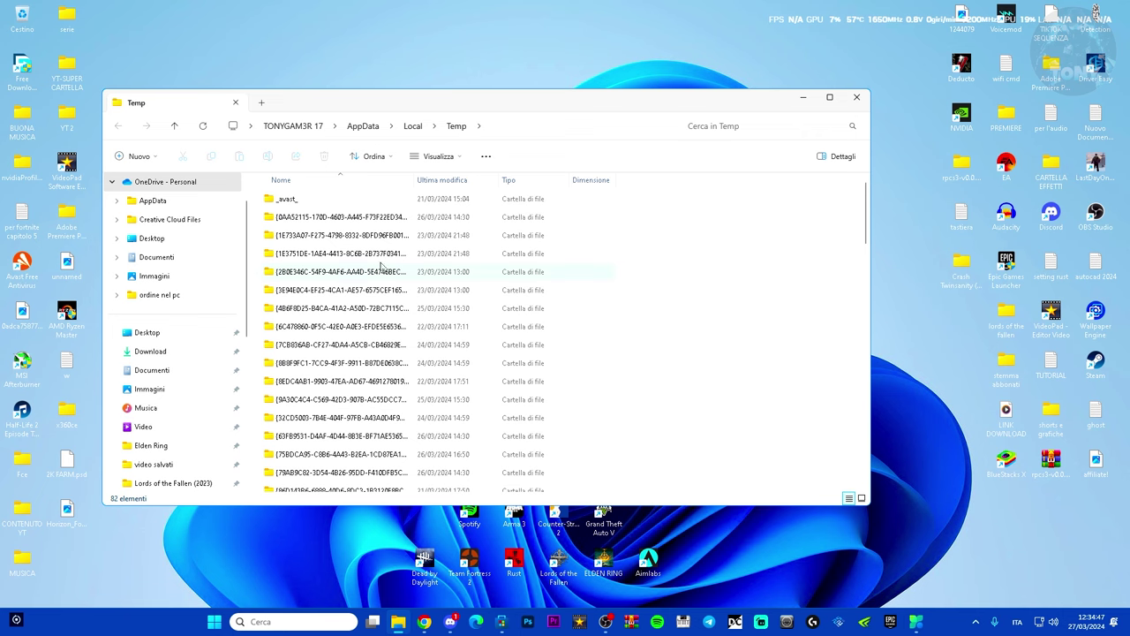
left_click(856, 97)
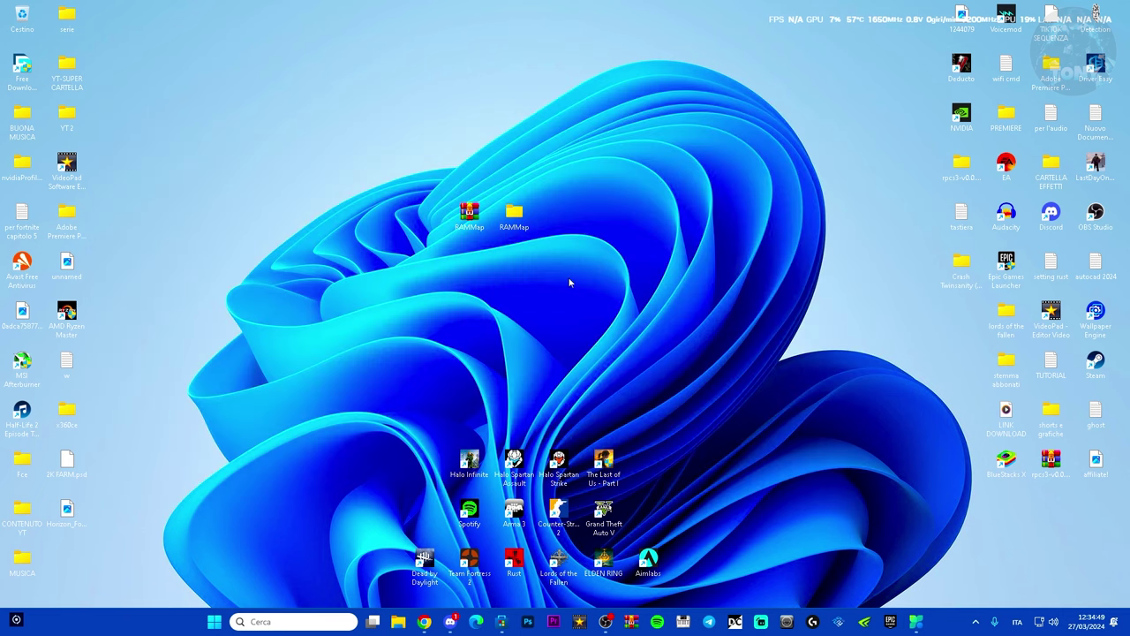